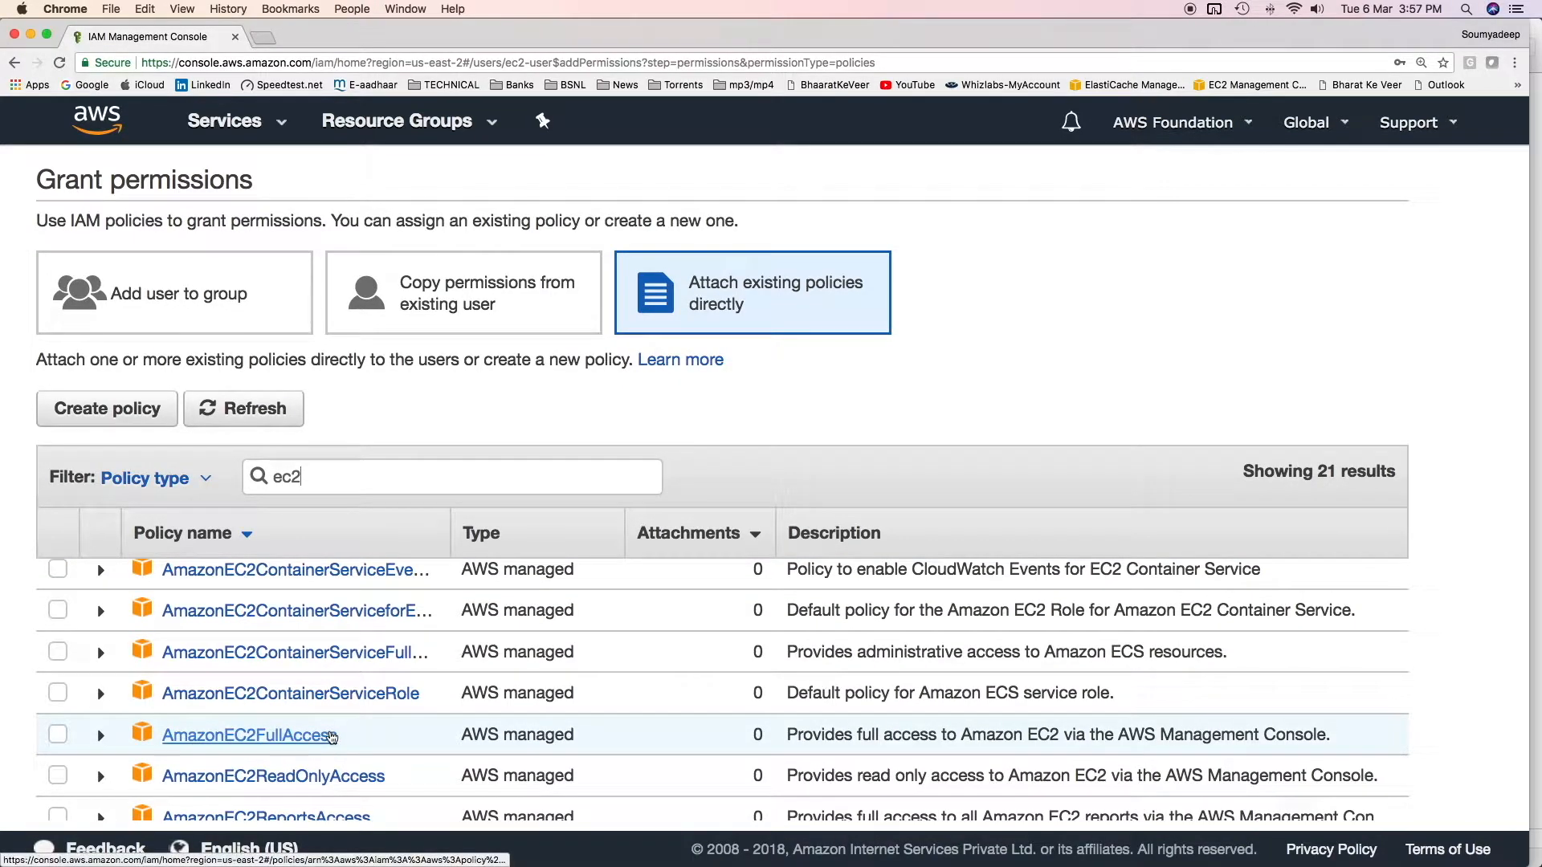
# Step: Select the AmazonEC2FullAccess policy to attach directly to ec2-user
pyautogui.click(58, 734)
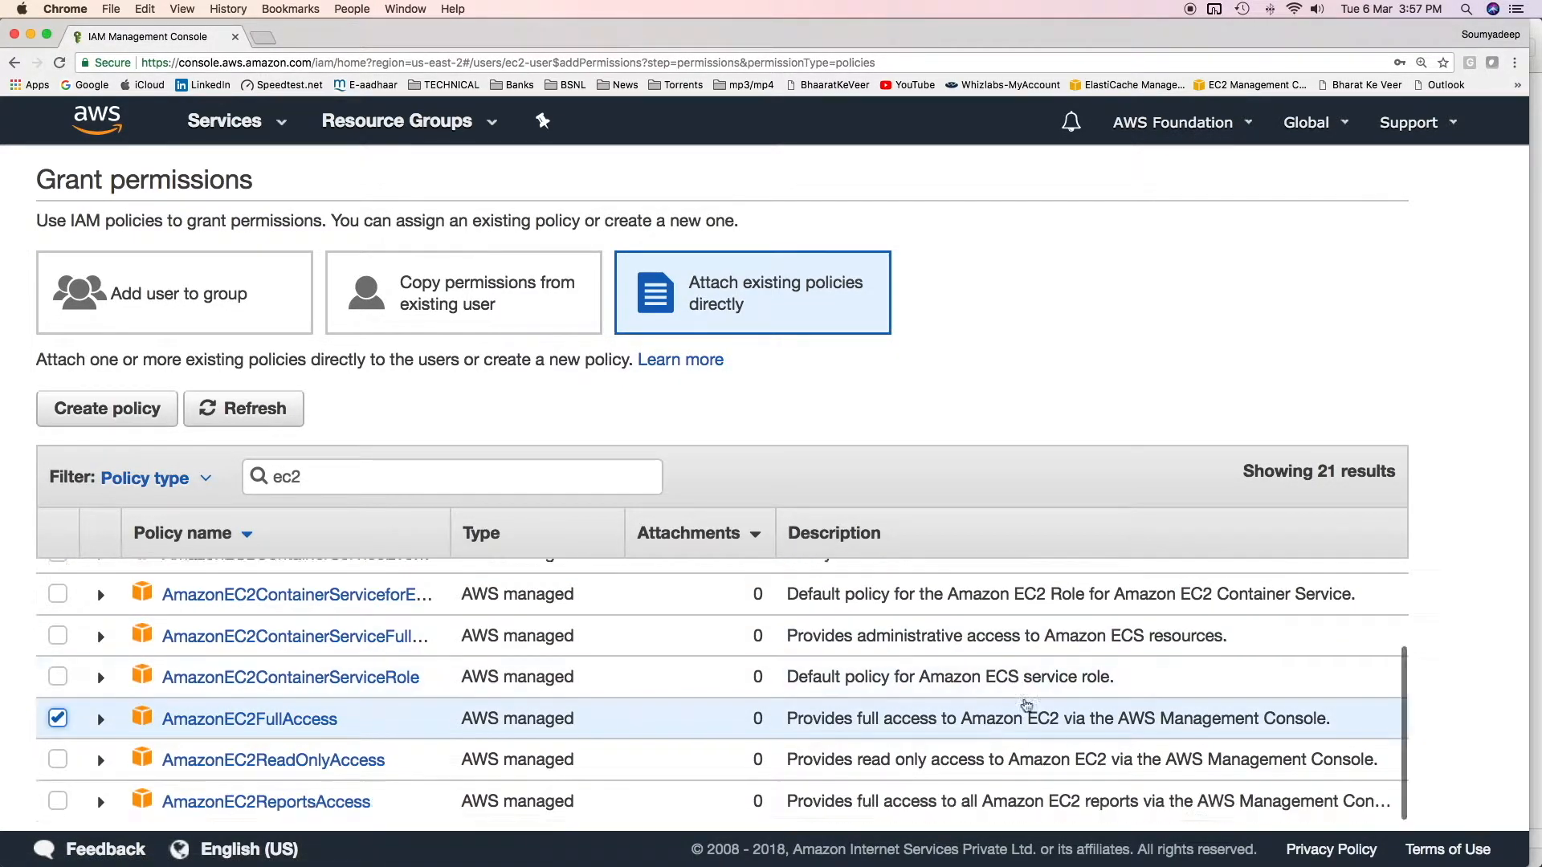
# Step: Attach AmazonEC2FullAccess to ec2-user and open that policy's JSON view
pyautogui.scroll(-10, 863, 668)
pyautogui.click(1388, 767)
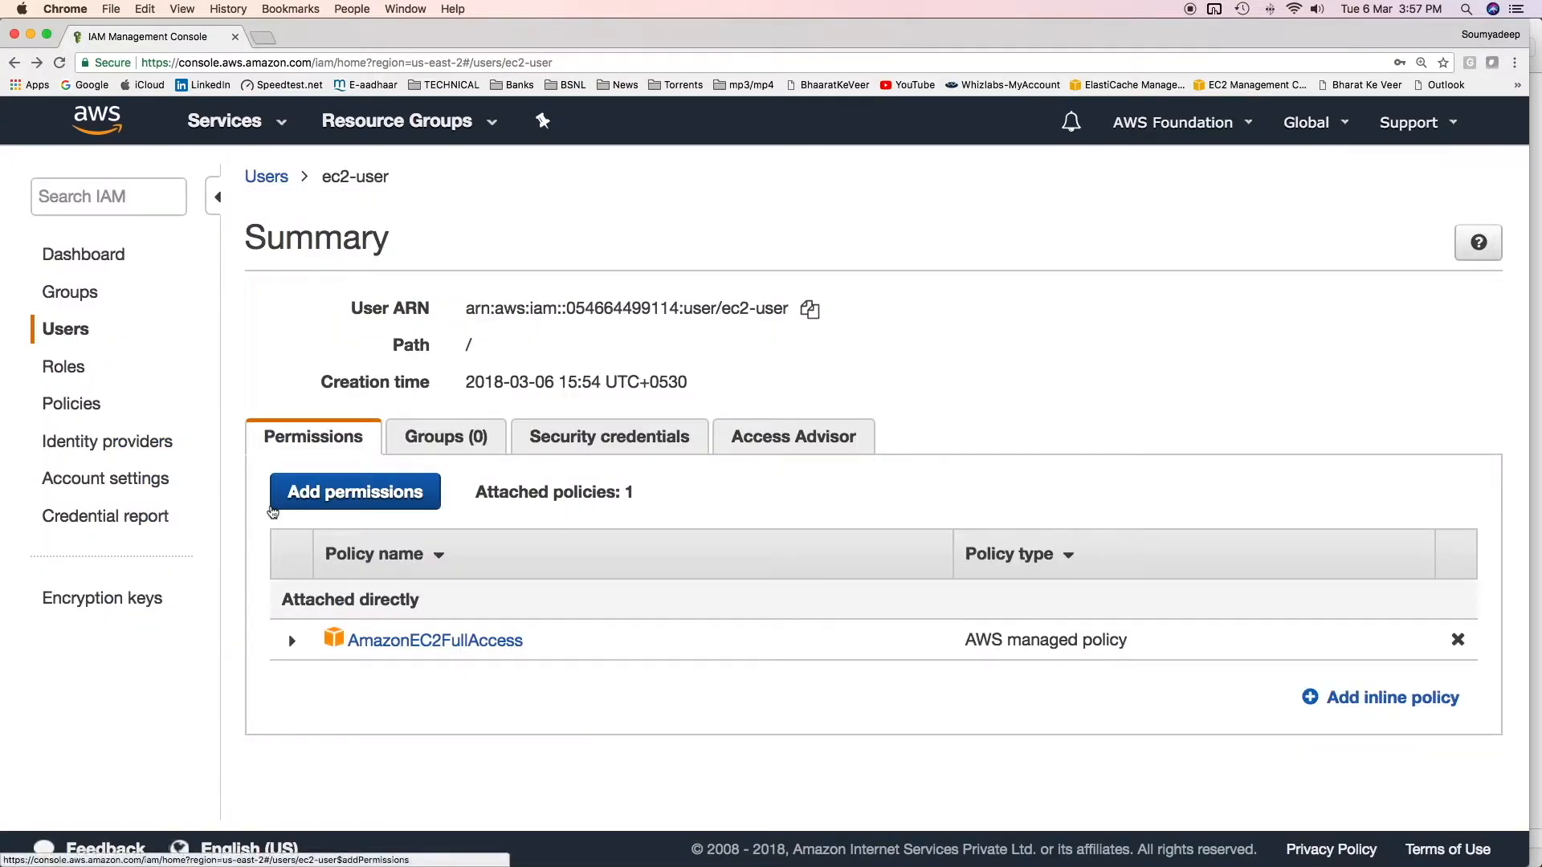
pyautogui.click(445, 645)
pyautogui.click(480, 423)
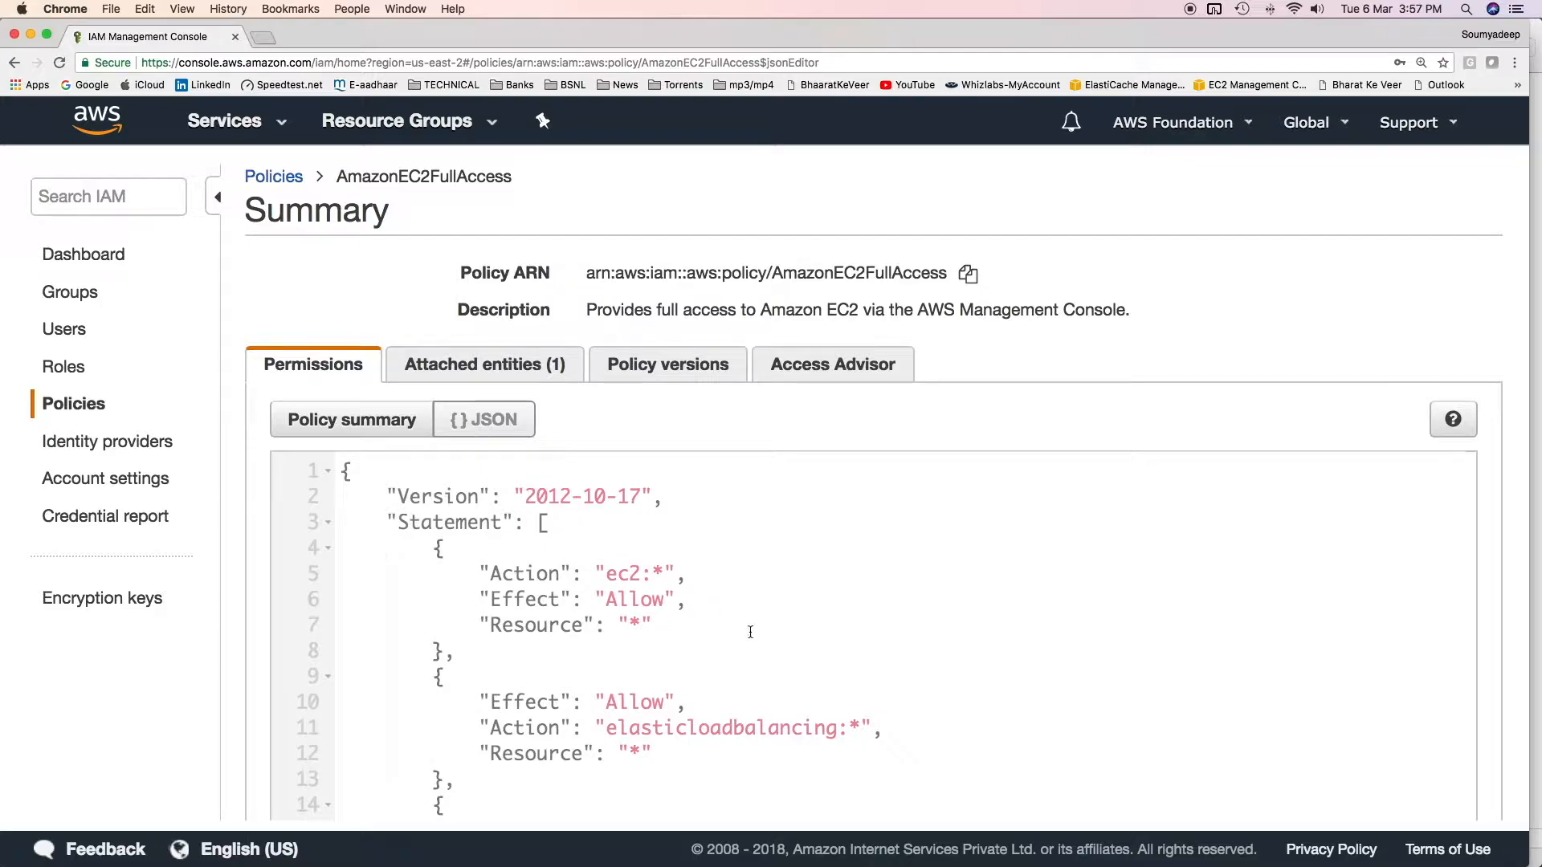
# Step: Read through the AmazonEC2FullAccess JSON, highlighting statements such as load balancing
pyautogui.scroll(-5, 586, 557)
pyautogui.scroll(4, 585, 557)
pyautogui.moveTo(569, 523); pyautogui.dragTo(725, 590)
pyautogui.scroll(-5, 723, 589)
pyautogui.moveTo(583, 495); pyautogui.dragTo(657, 533)
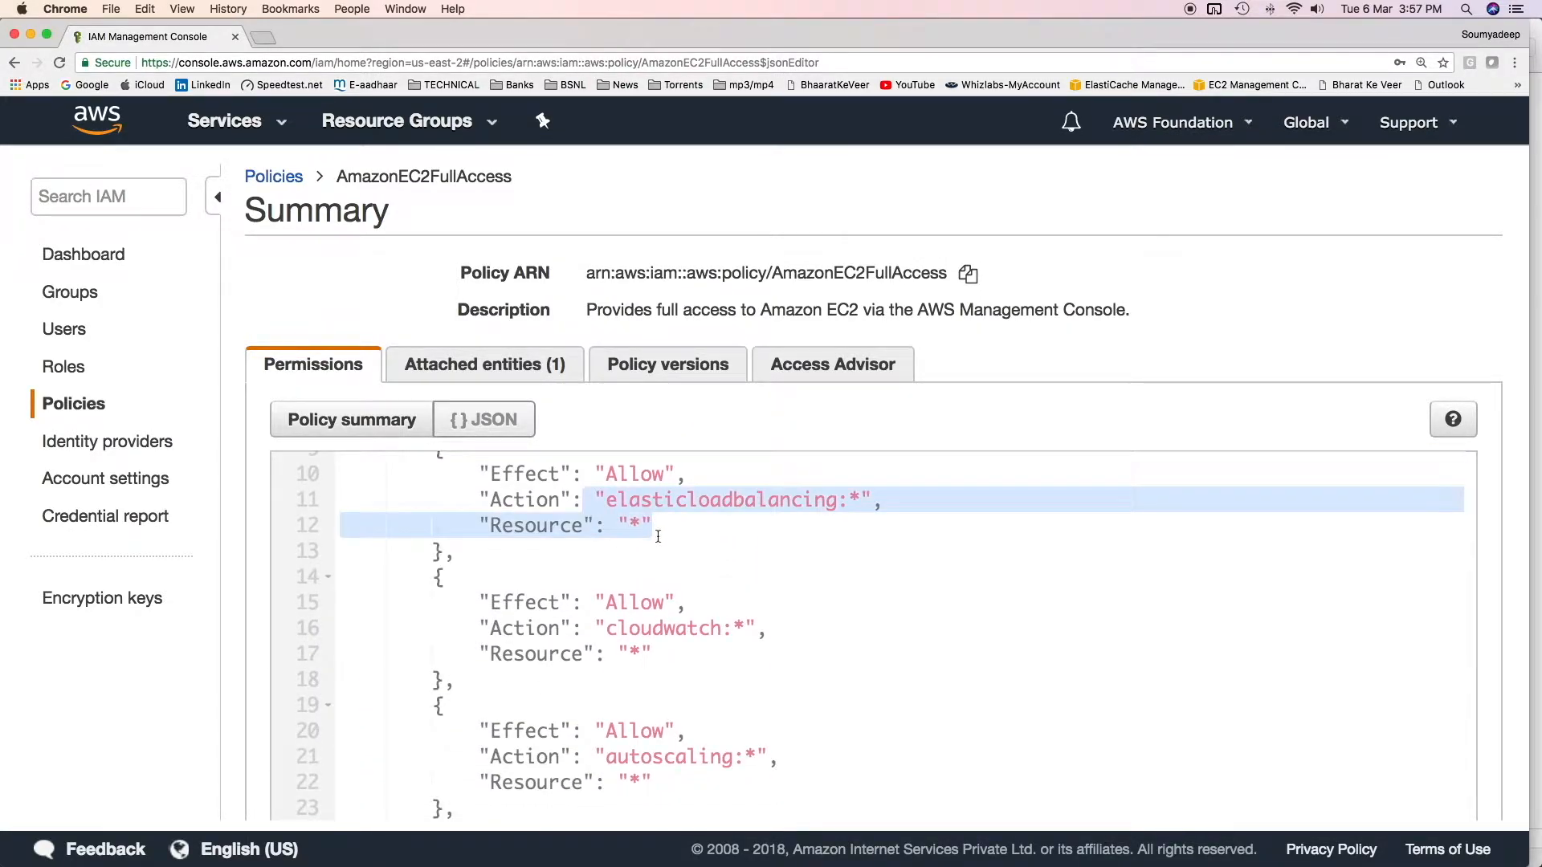
pyautogui.scroll(-4, 656, 533)
pyautogui.doubleClick(568, 537)
pyautogui.click(590, 497)
pyautogui.scroll(-4, 590, 496)
pyautogui.scroll(6, 534, 589)
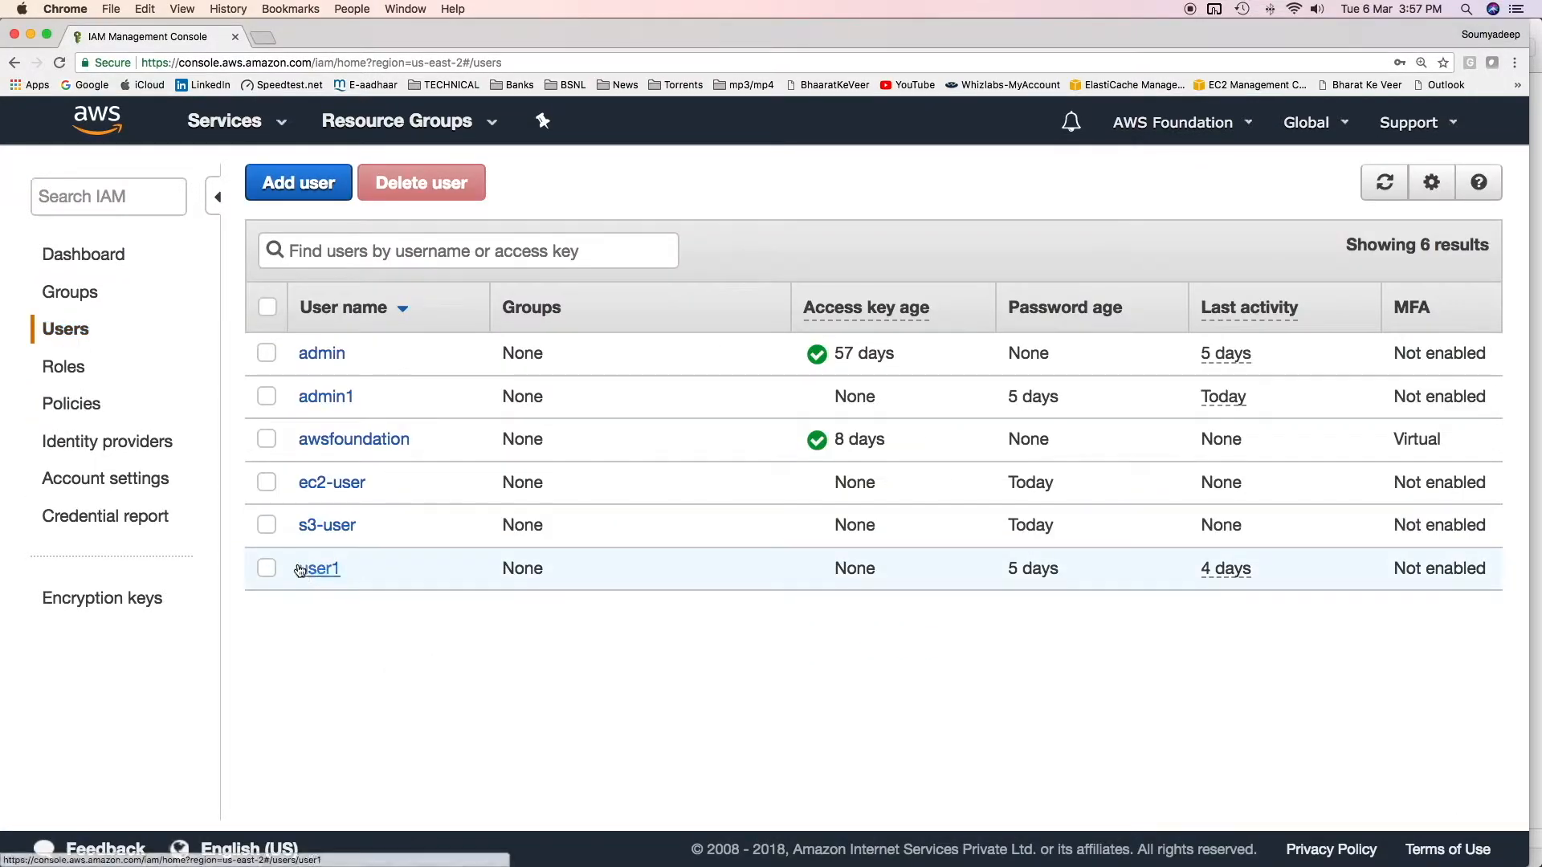
# Step: Attach AmazonS3FullAccess directly to s3-user via an 's3' policy search, then return to Users
pyautogui.click(333, 532)
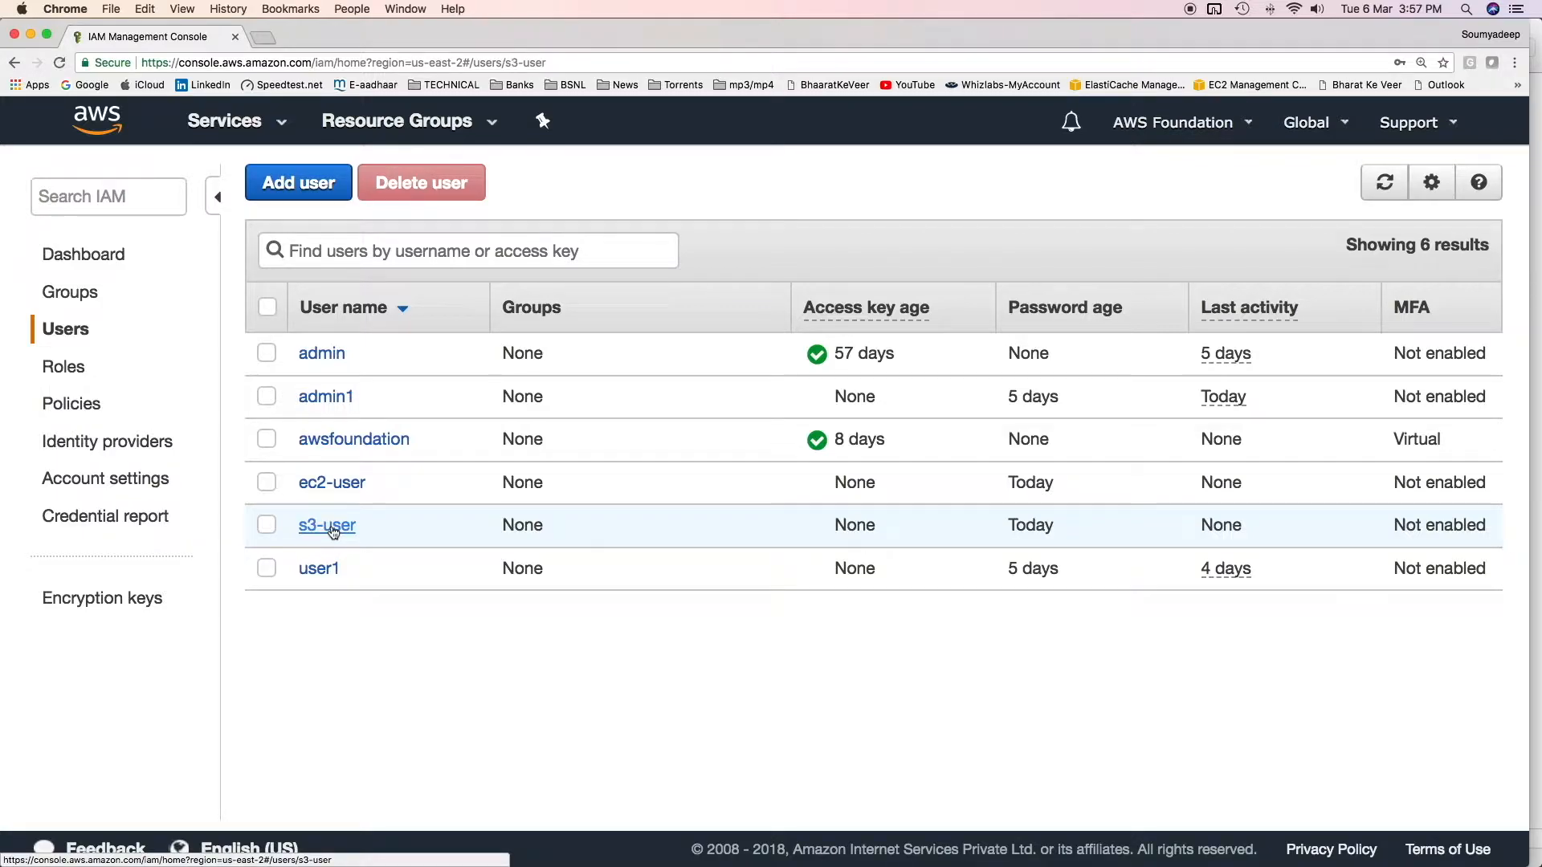
pyautogui.click(414, 610)
pyautogui.click(679, 353)
pyautogui.write('s3')
pyautogui.scroll(-1, 58, 662)
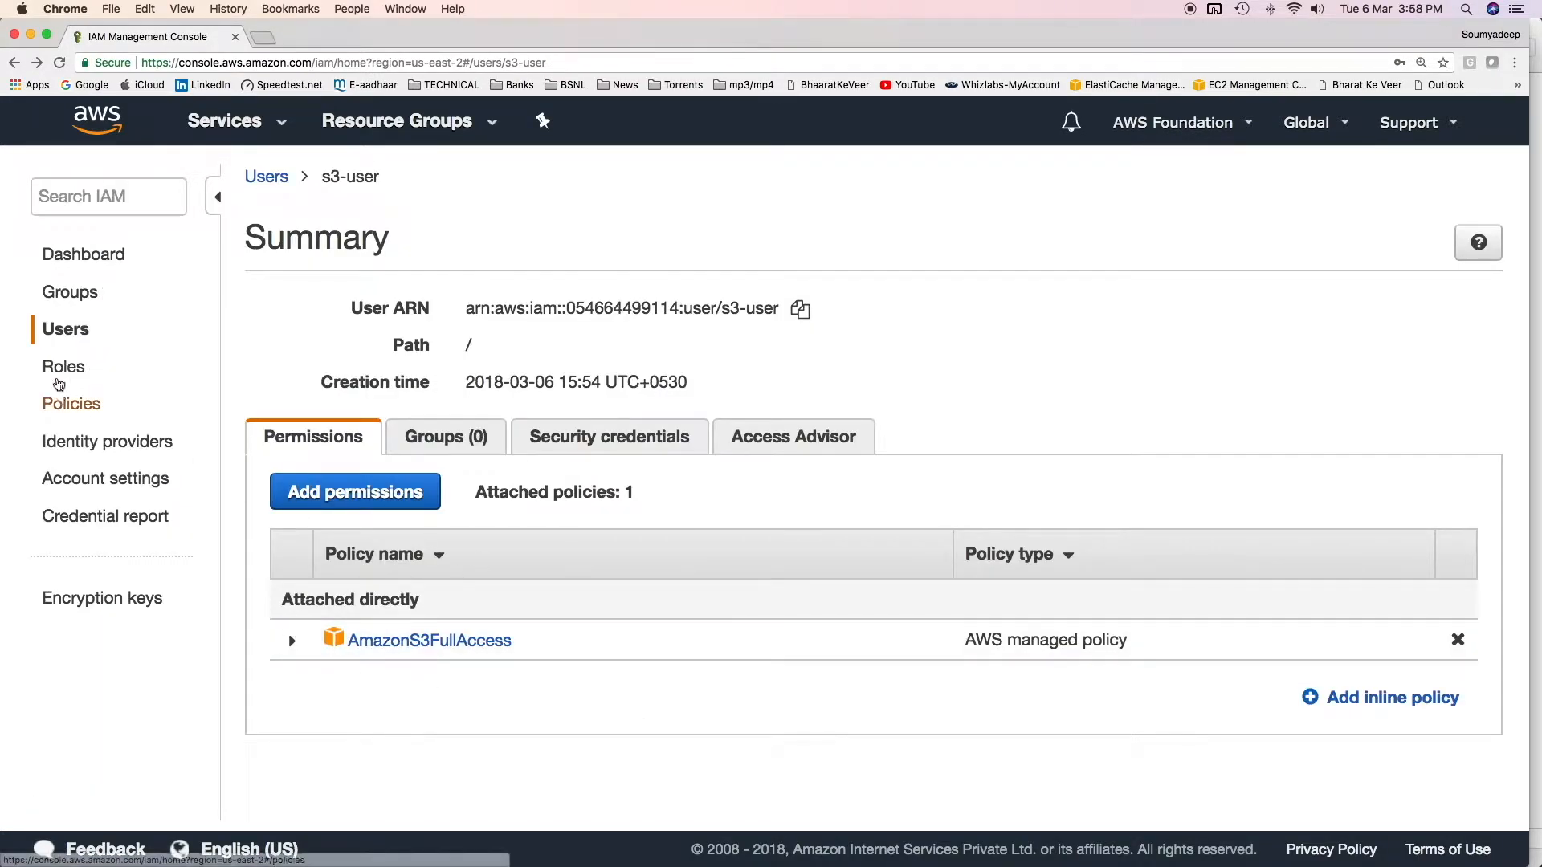
pyautogui.click(75, 339)
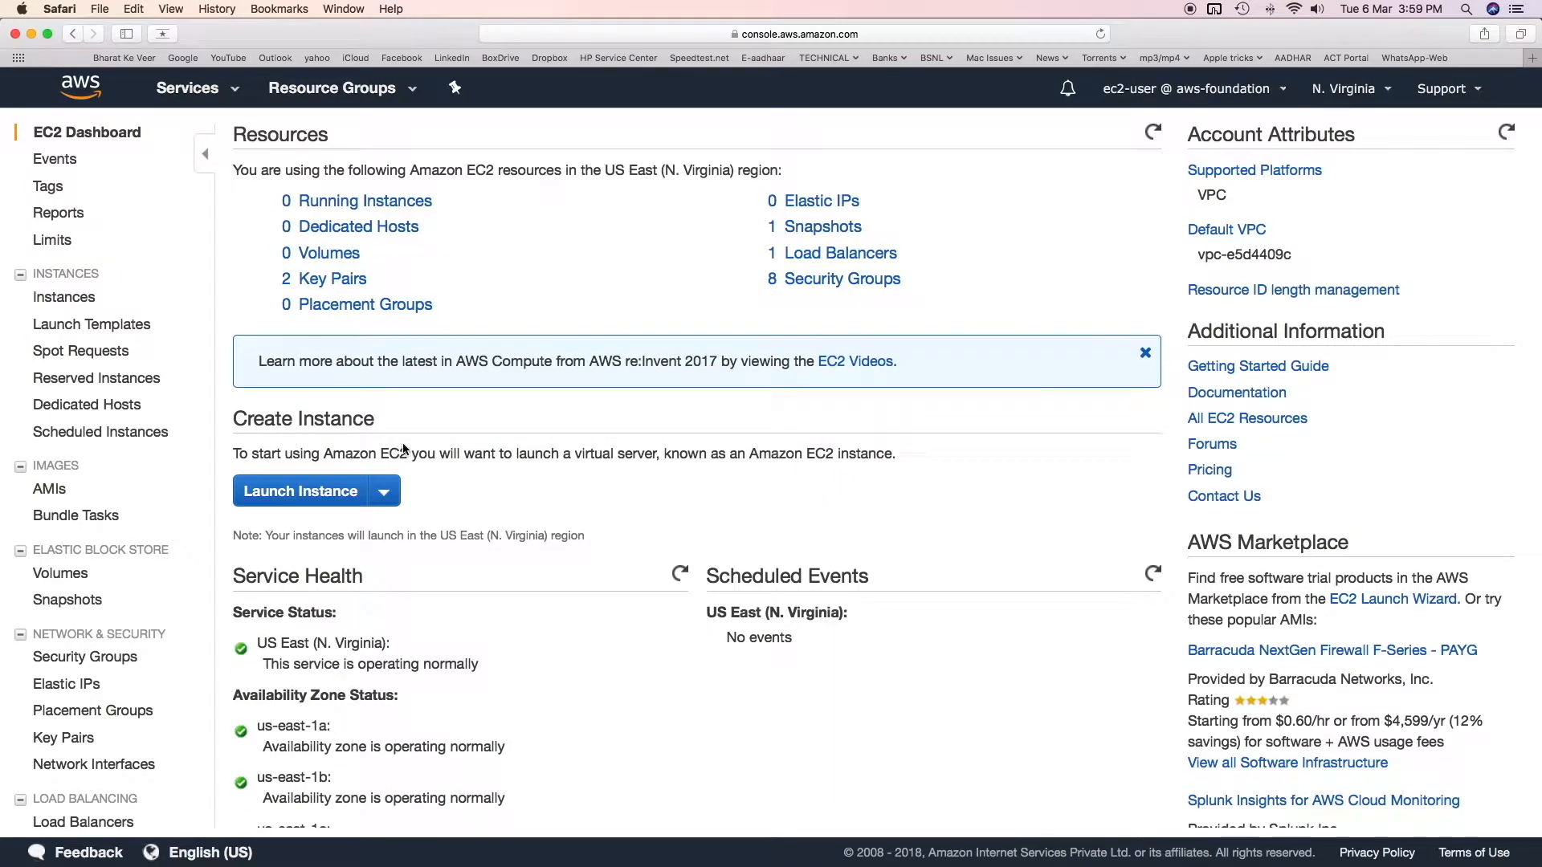
# Step: Begin launching a new EC2 instance from the EC2 Dashboard as ec2-user
pyautogui.click(338, 491)
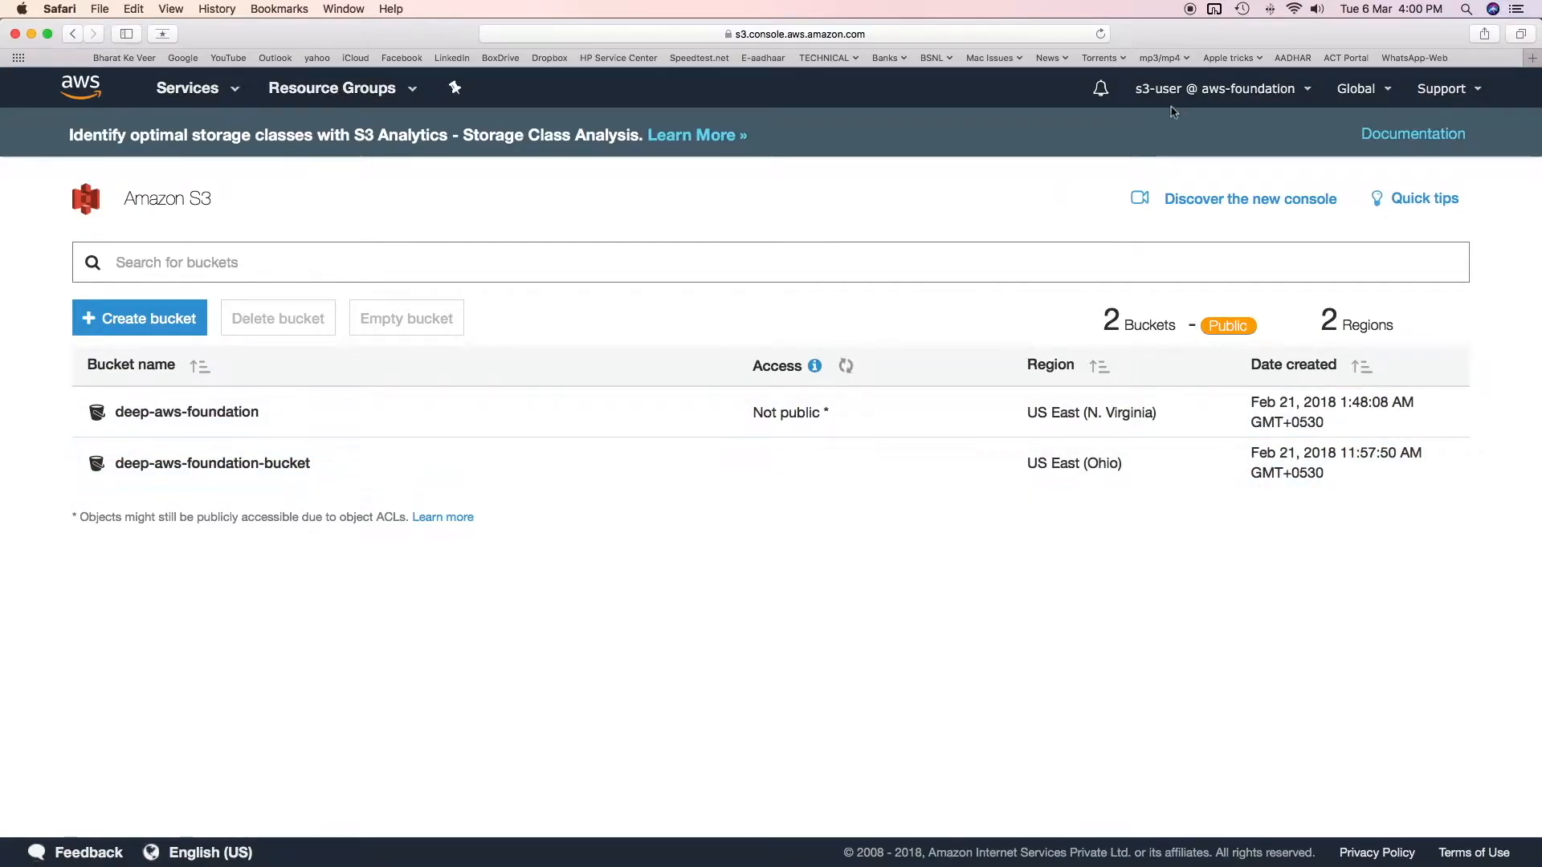
# Step: Peek into deep-aws-foundation, then go back and create the was-foundation-test bucket
pyautogui.click(165, 411)
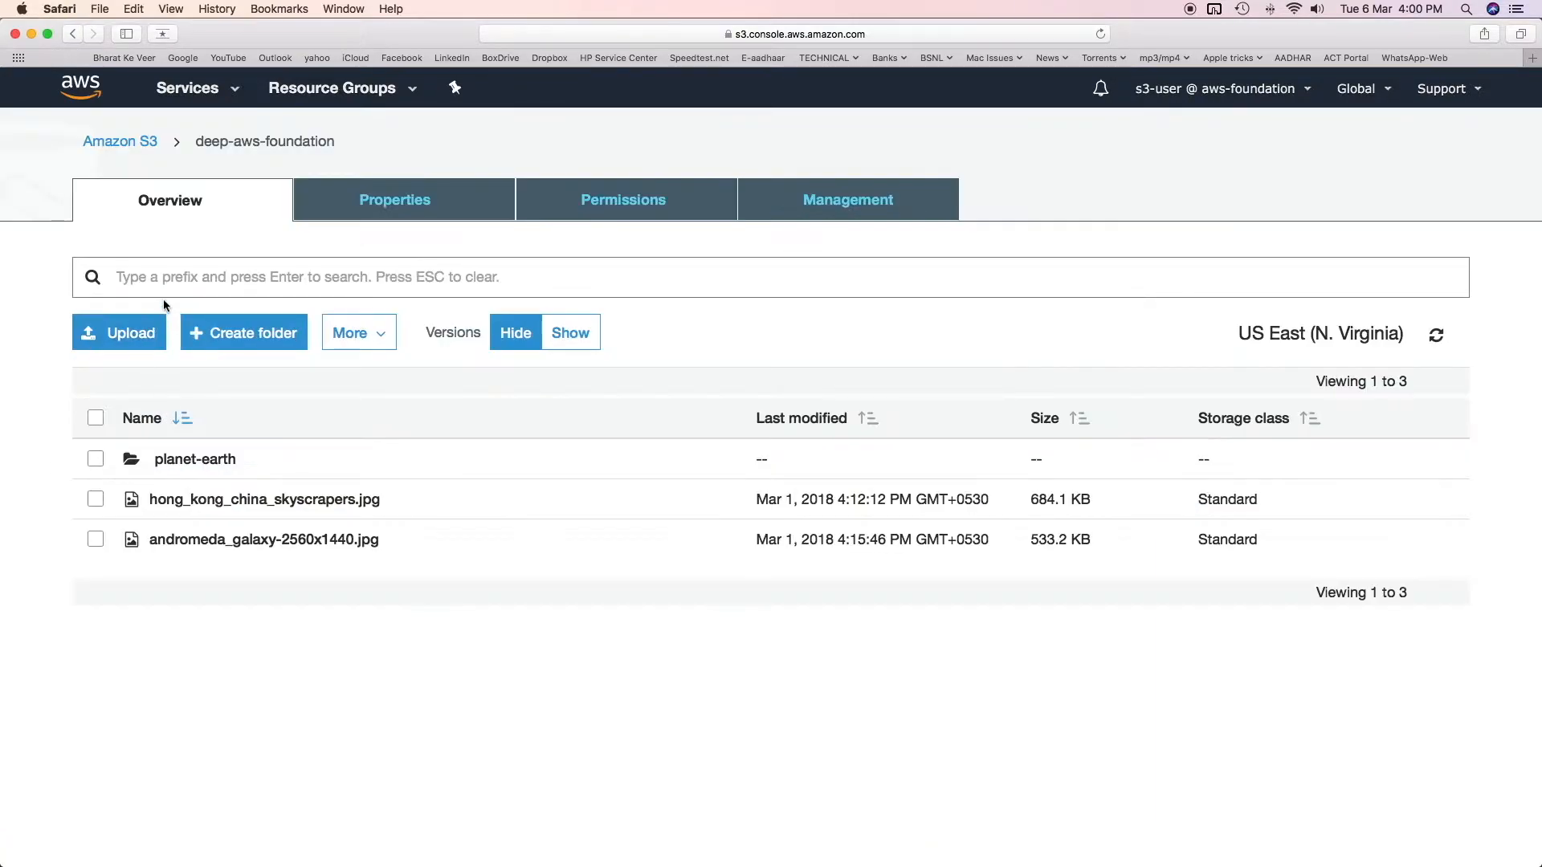
pyautogui.click(120, 142)
pyautogui.click(141, 320)
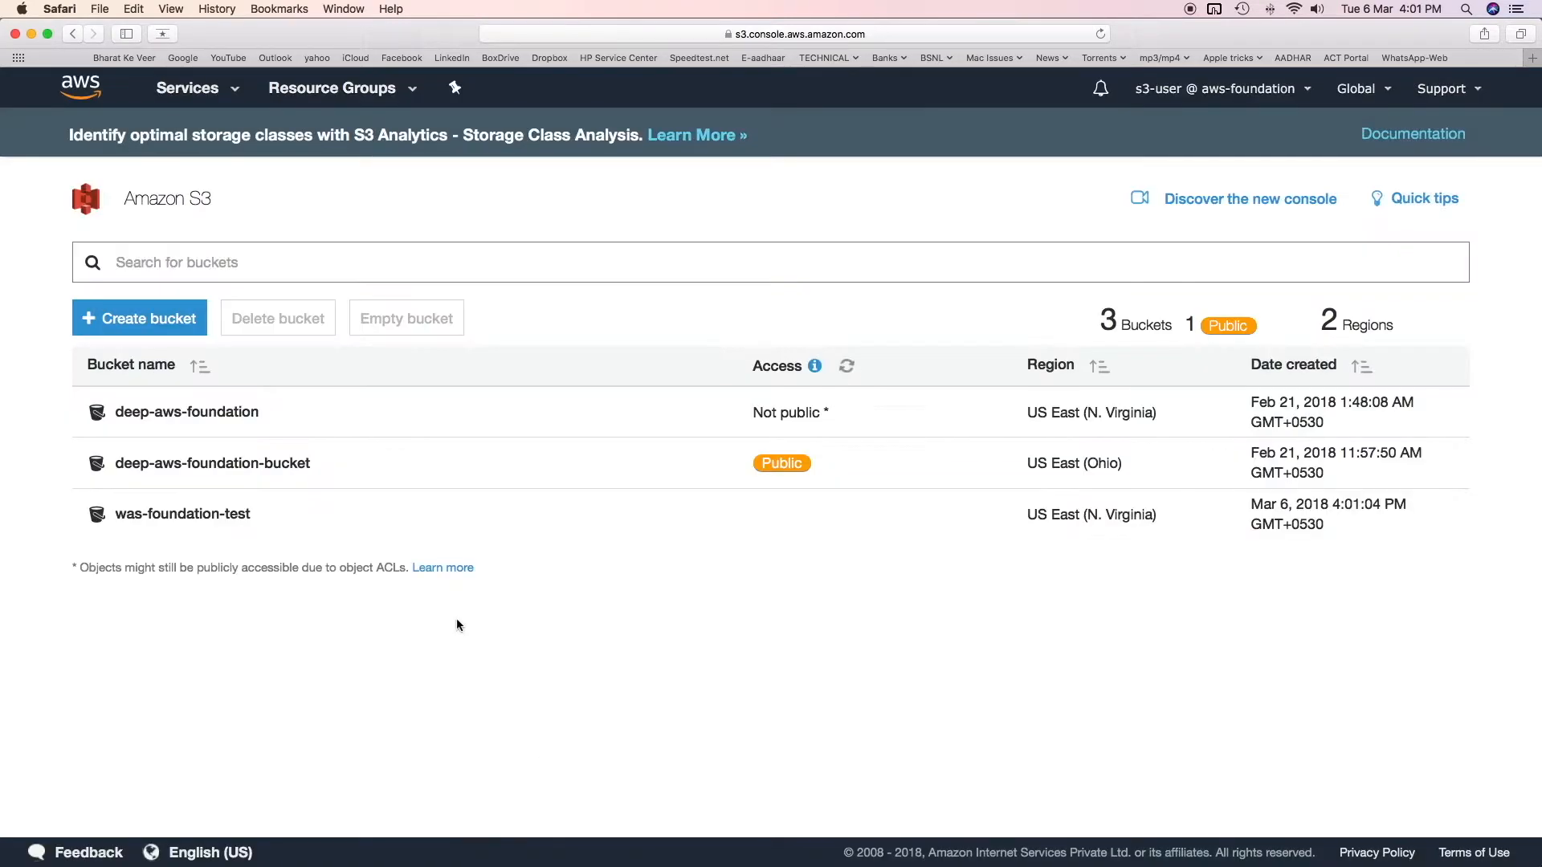
# Step: Open was-foundation-test, then return and reopen the deep-aws-foundation bucket
pyautogui.click(198, 515)
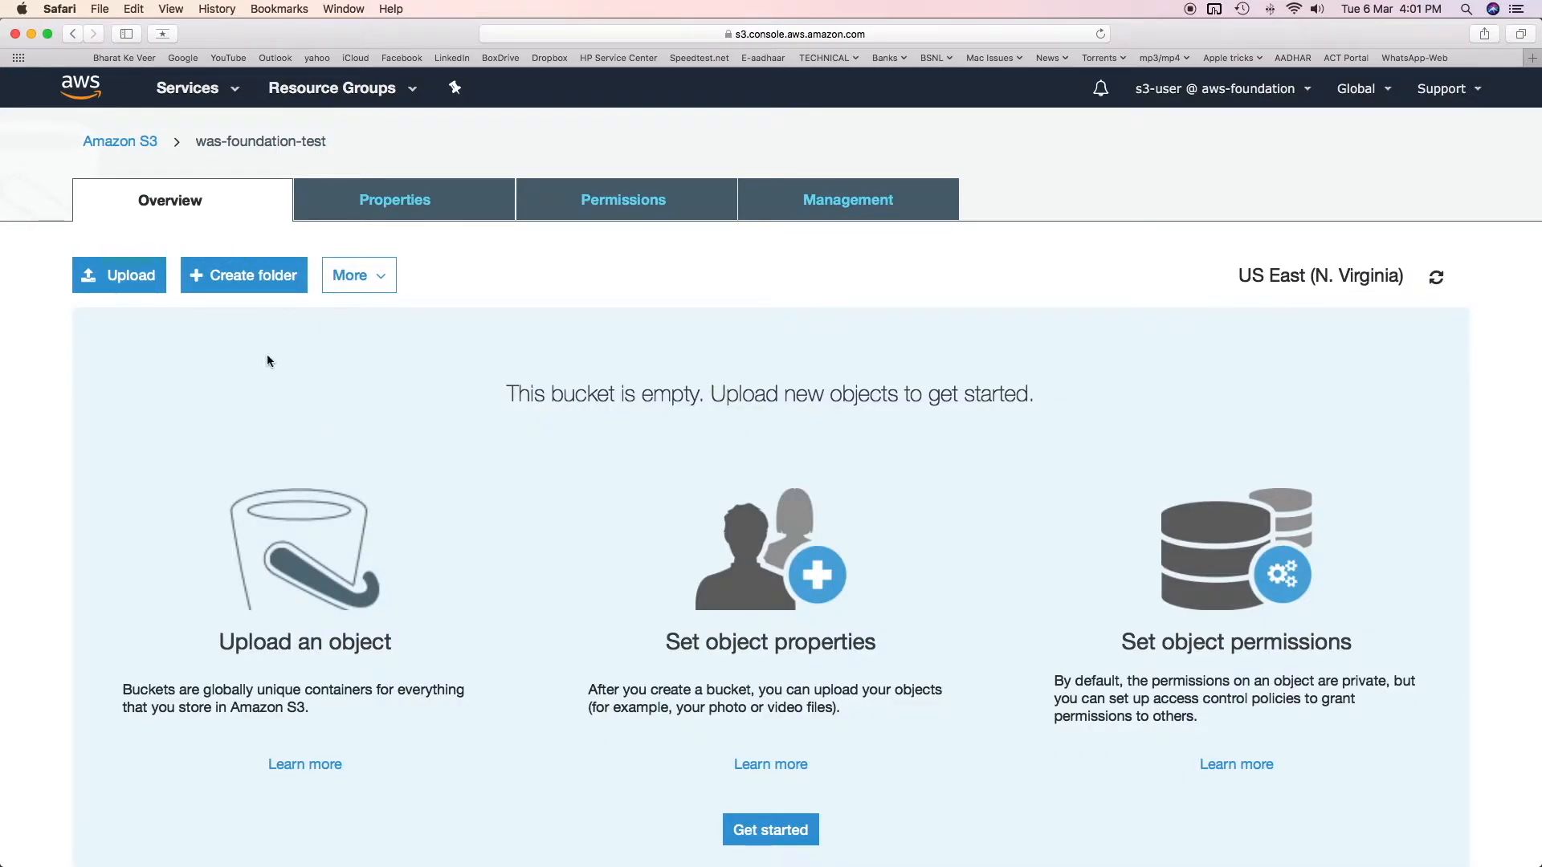
pyautogui.click(133, 141)
pyautogui.click(207, 408)
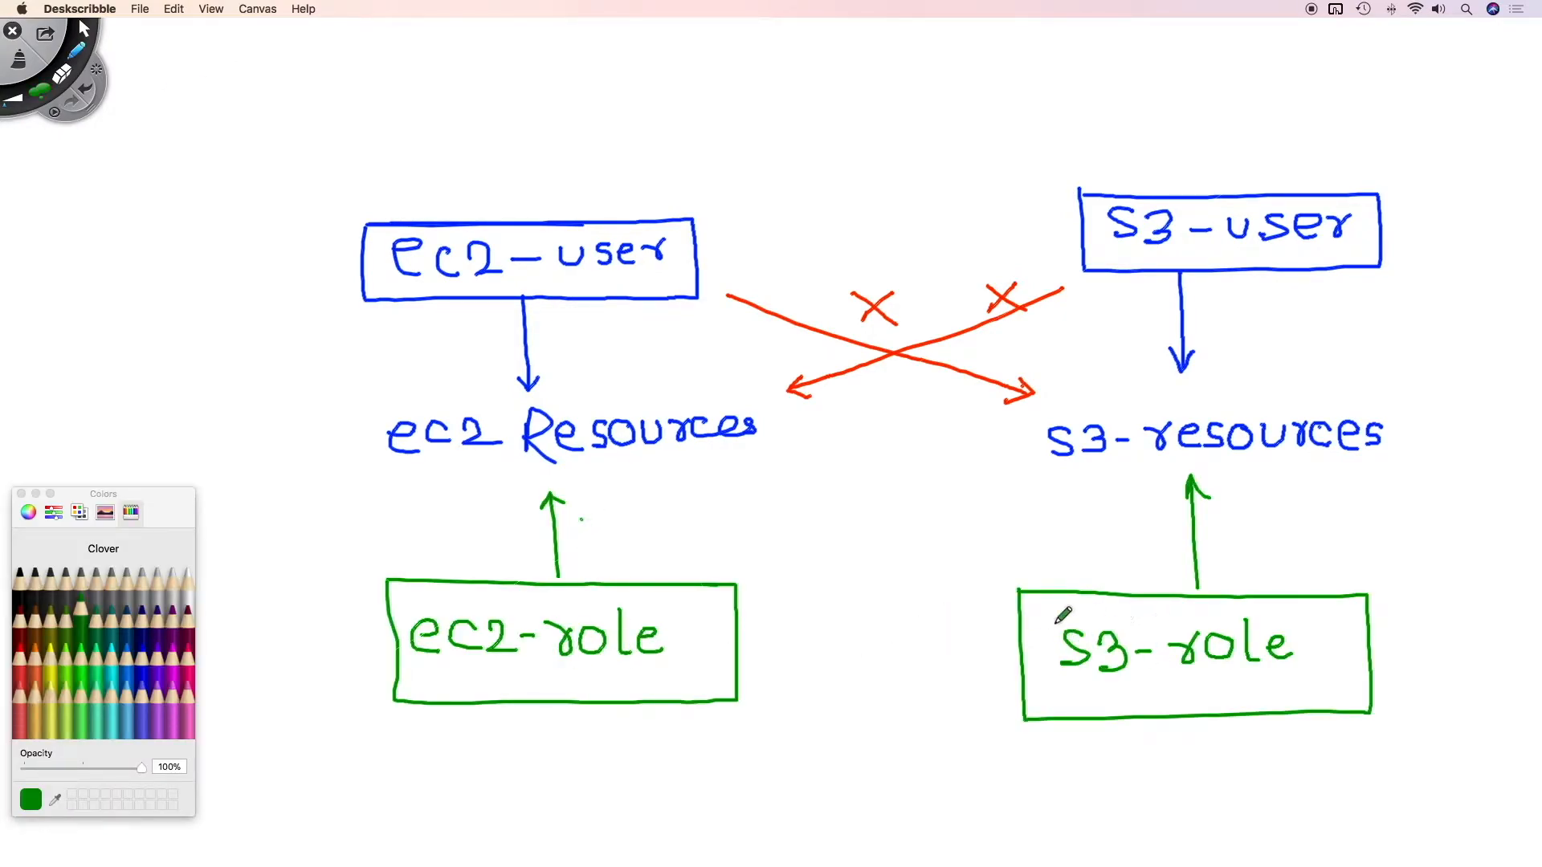
# Step: Draw green ec2-role and s3-role boxes with dashed pink cross-user arrows in Deskscribble
pyautogui.click(627, 605)
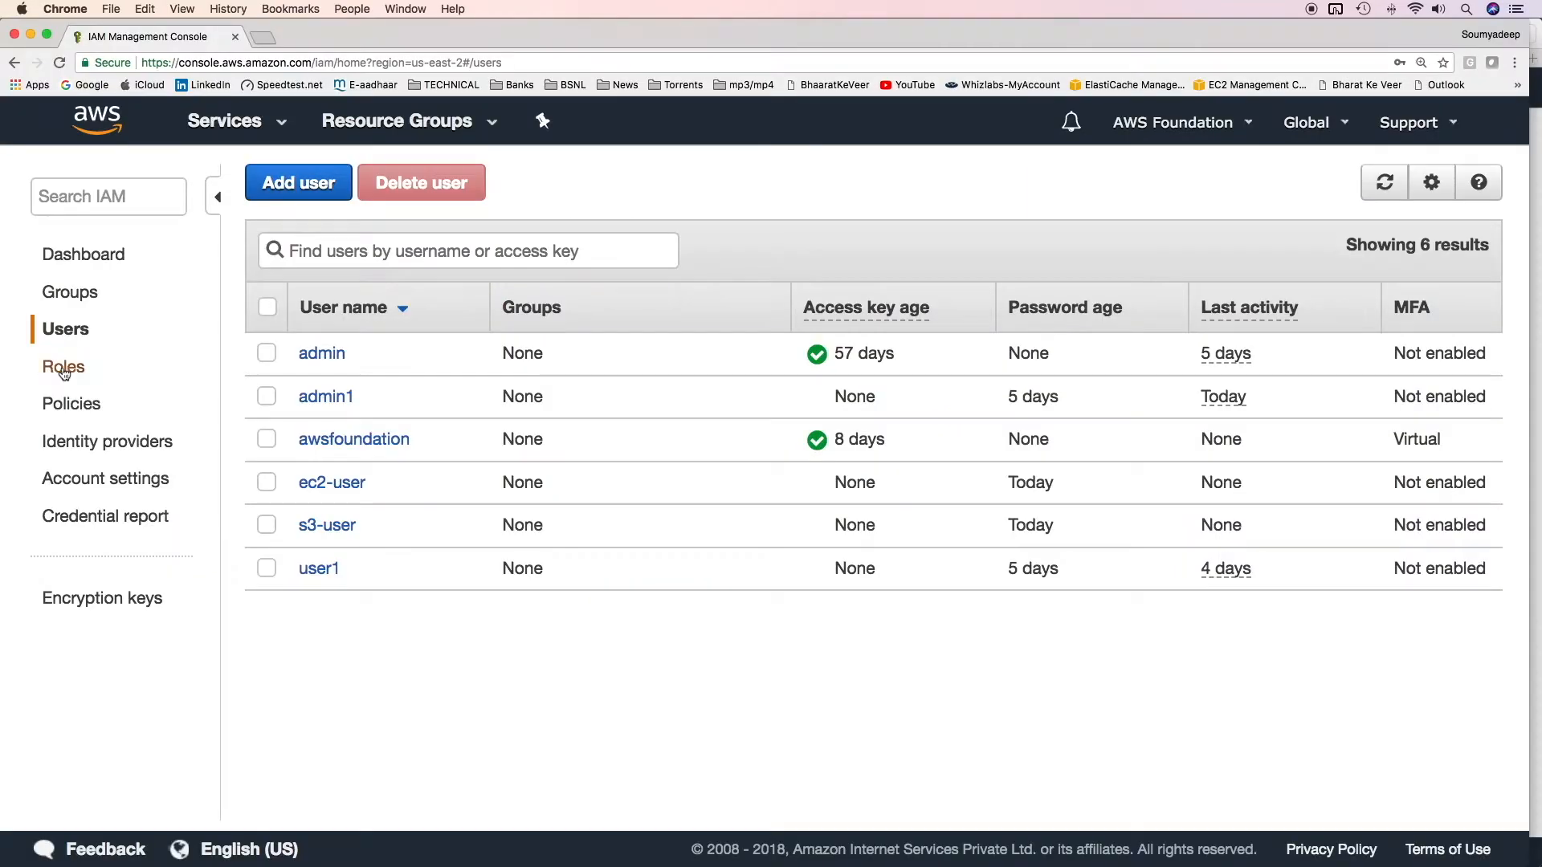
# Step: Go to the Roles list in the IAM console
pyautogui.click(62, 366)
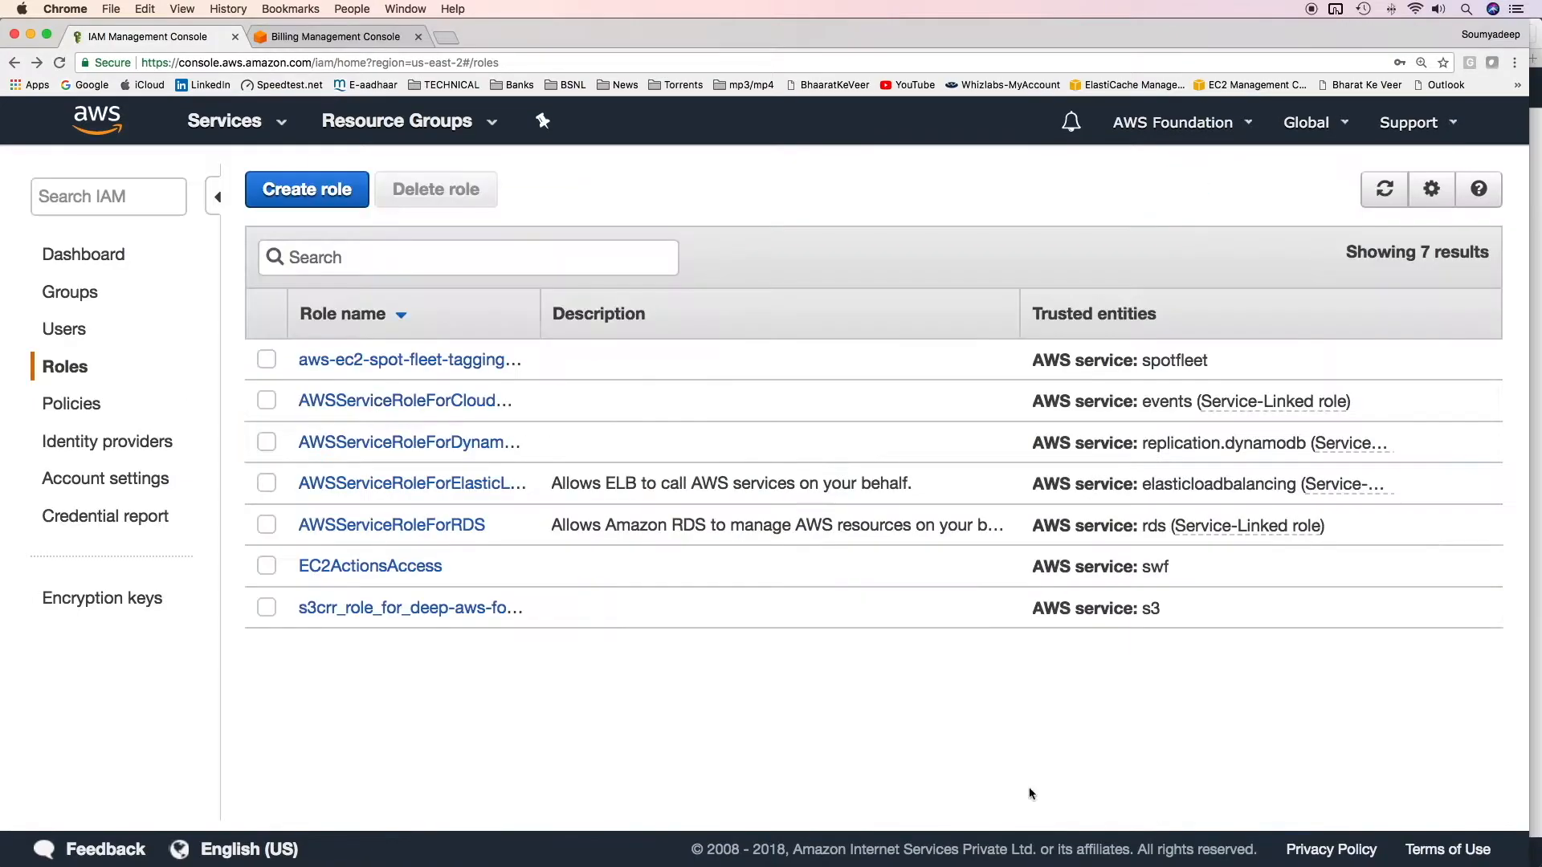
# Step: Start a new role trusted by another AWS account, pasting in this account's ID
pyautogui.click(323, 191)
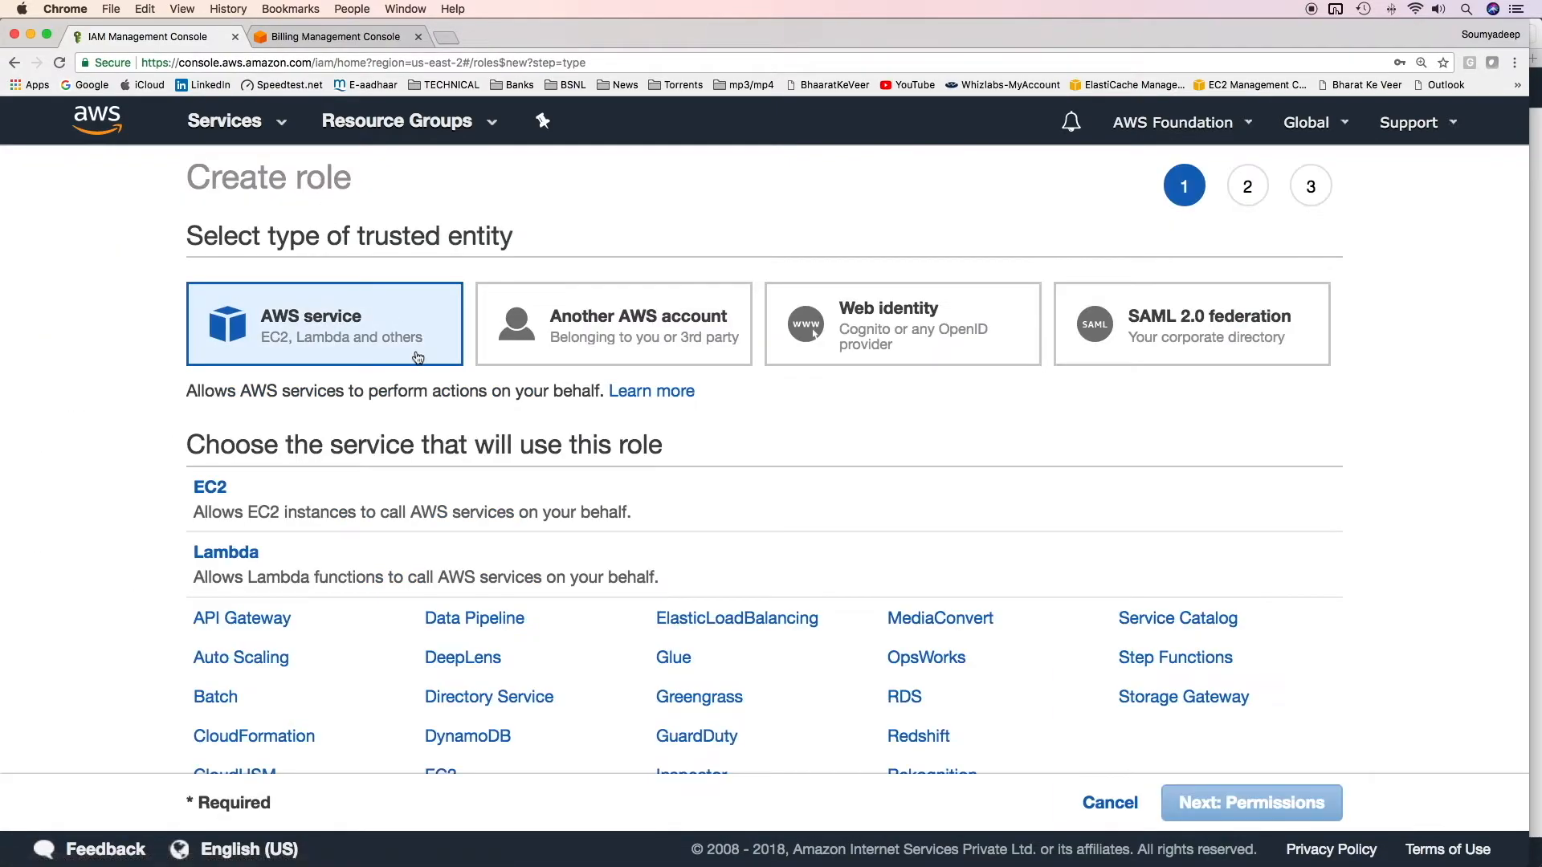
pyautogui.click(584, 336)
pyautogui.click(673, 523)
pyautogui.press('super+v')
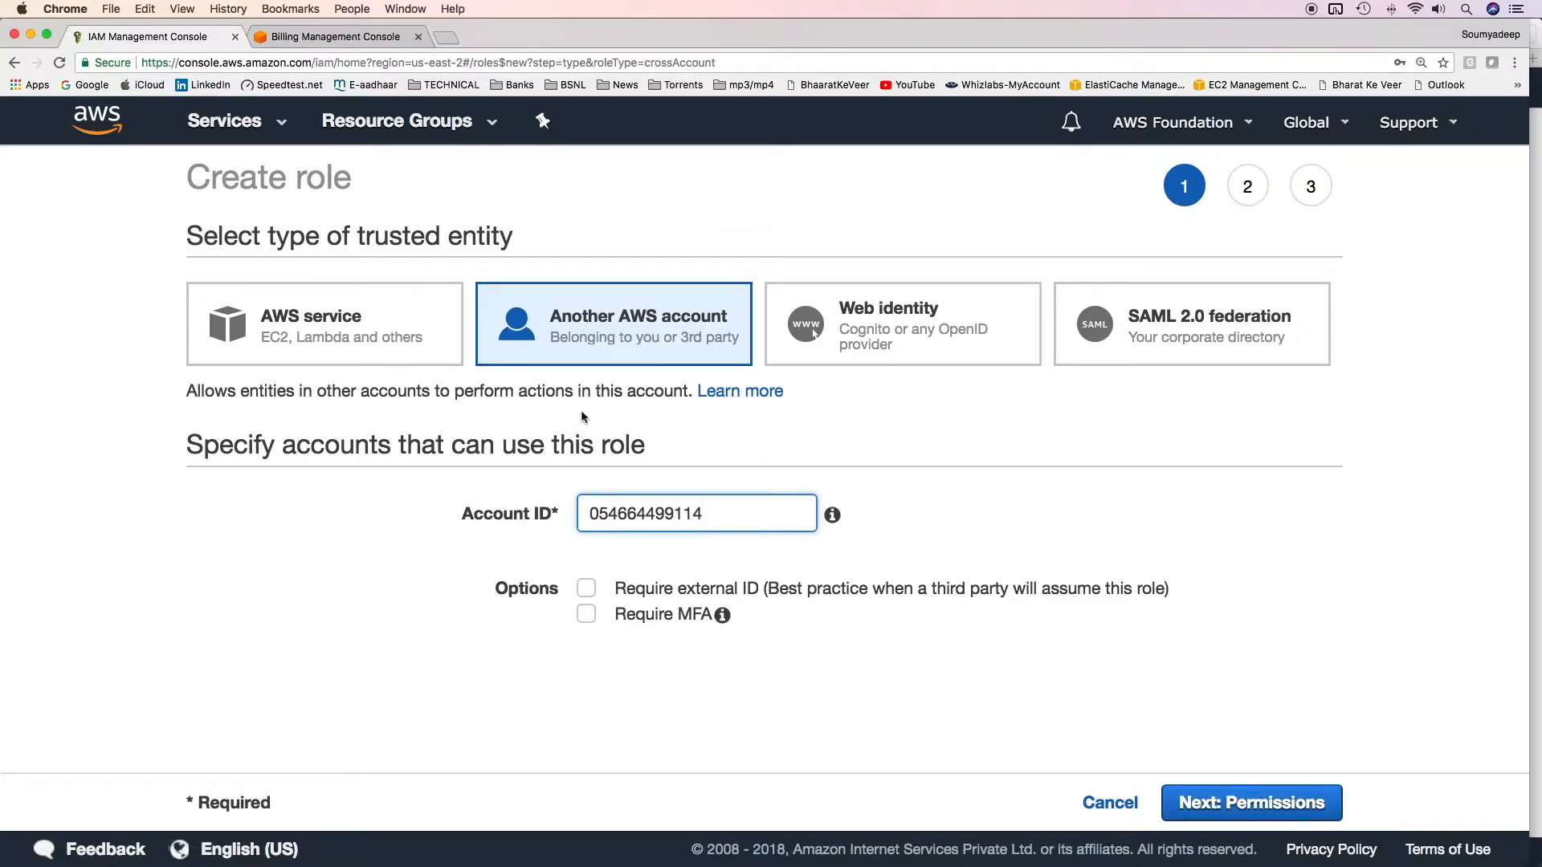
pyautogui.click(1255, 805)
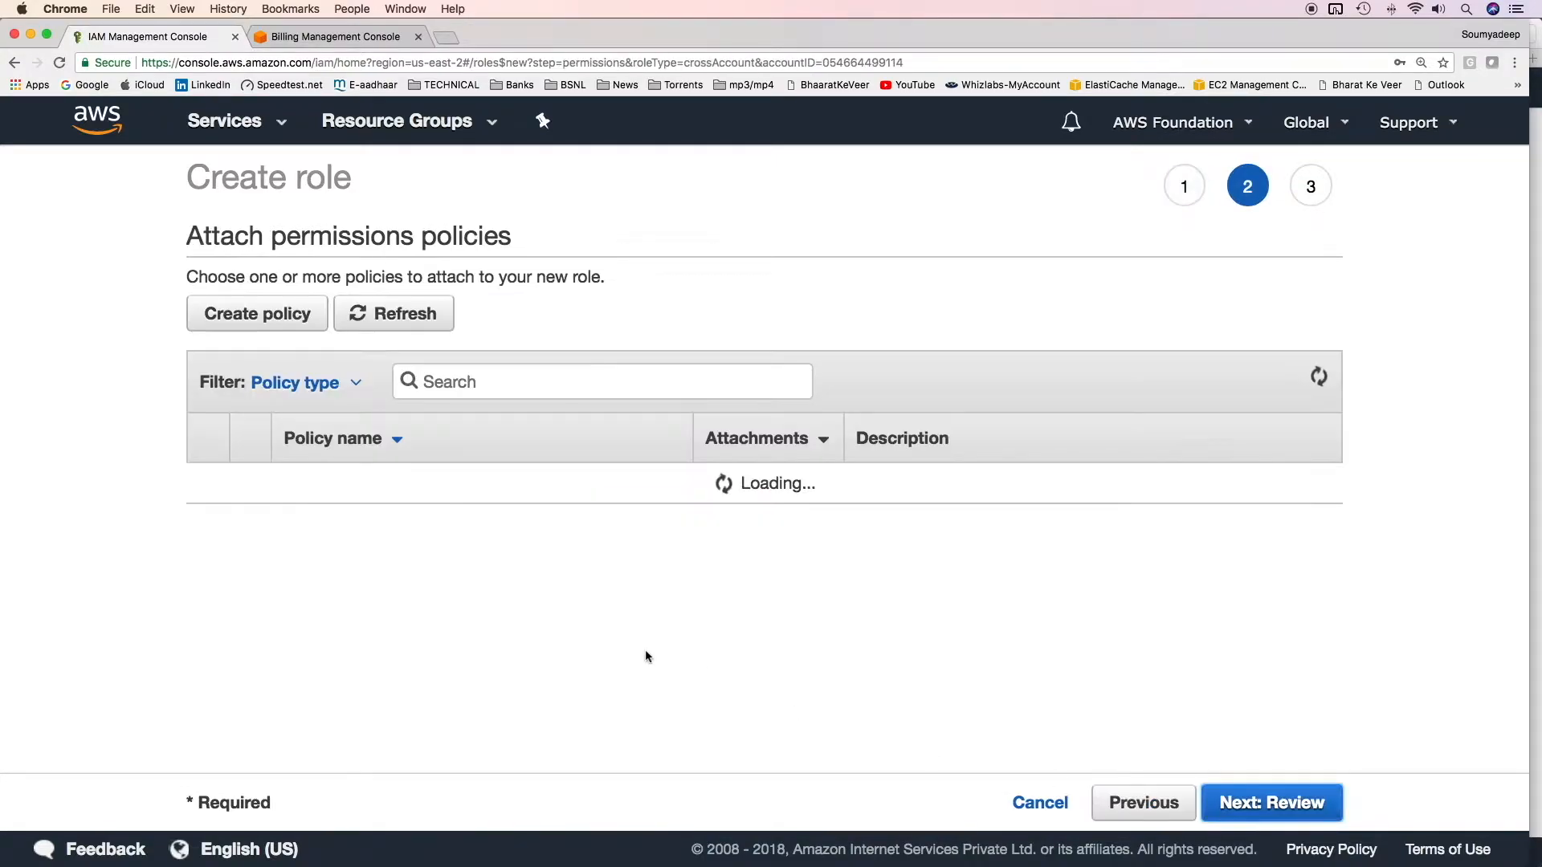
# Step: Grant the role AmazonEC2FullAccess, name it ec2-role, and create it
pyautogui.write('ec2')
pyautogui.scroll(-1, 516, 579)
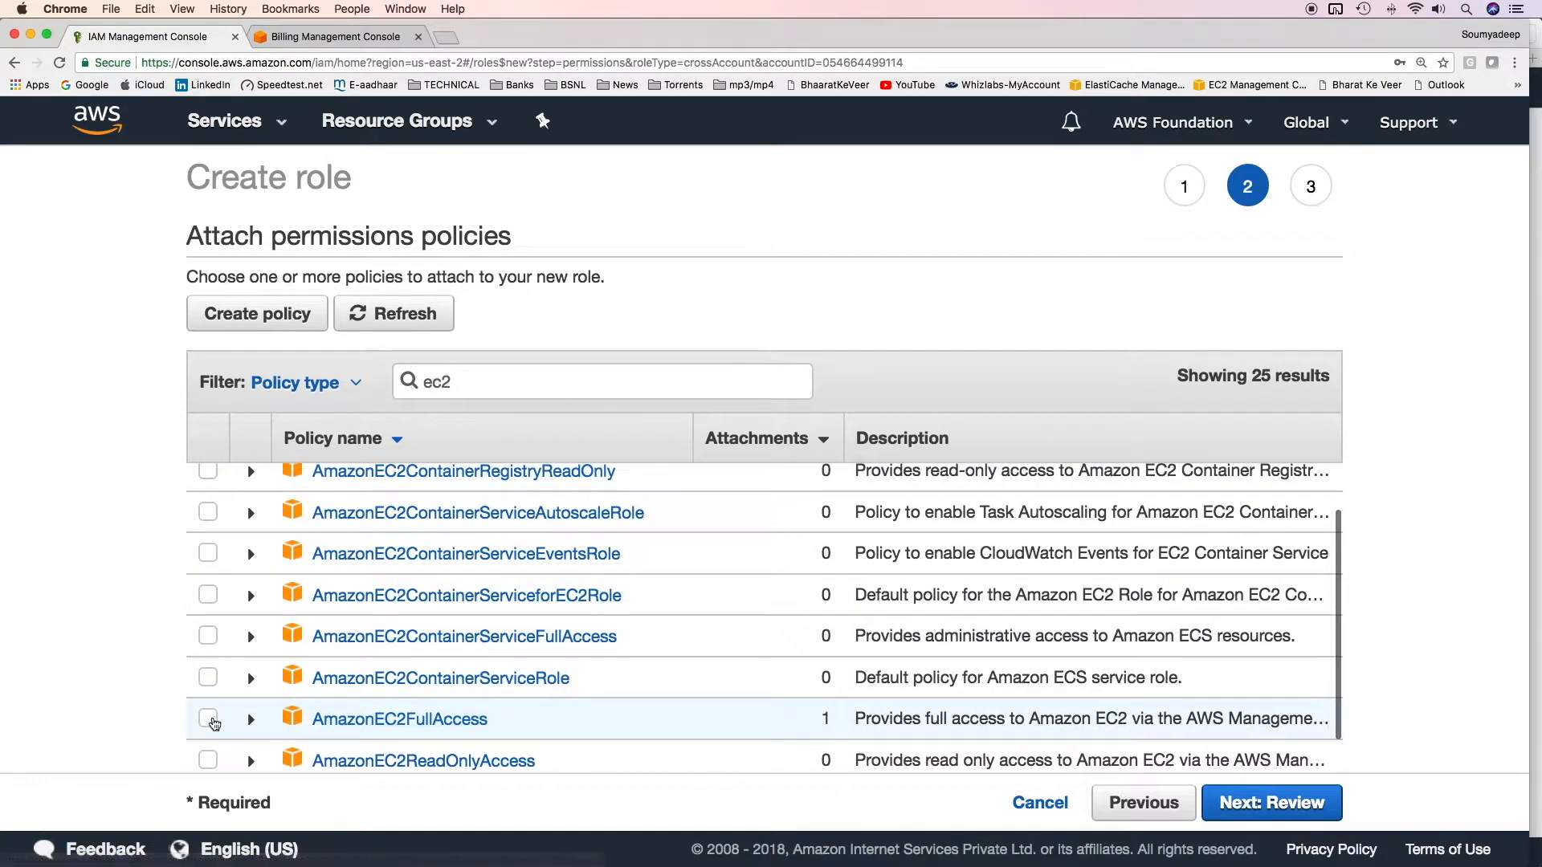
pyautogui.click(213, 722)
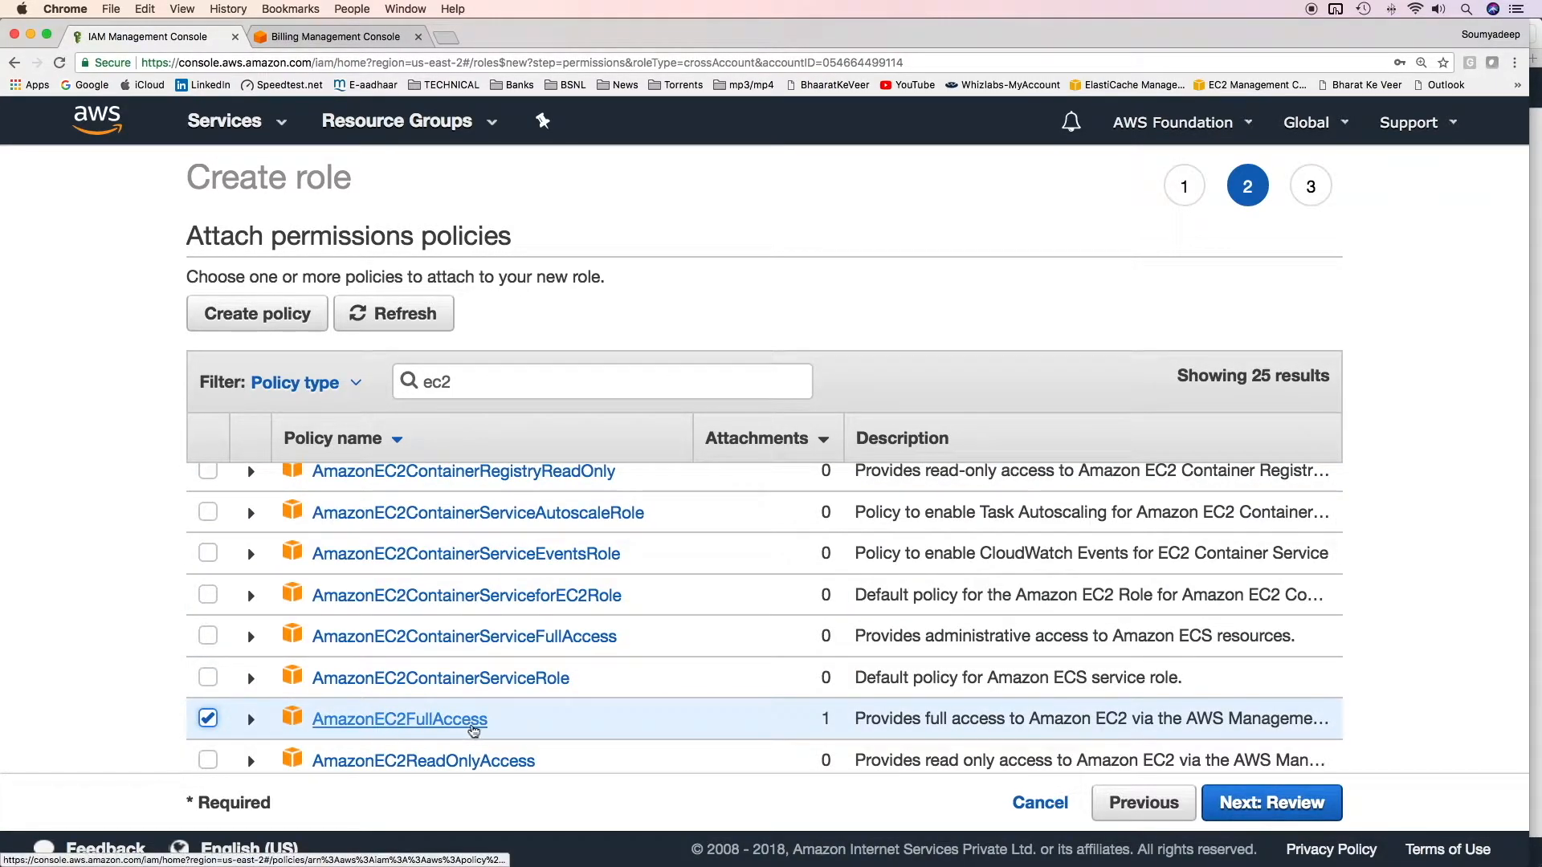
pyautogui.click(1277, 803)
pyautogui.click(638, 343)
pyautogui.write('ec2-role')
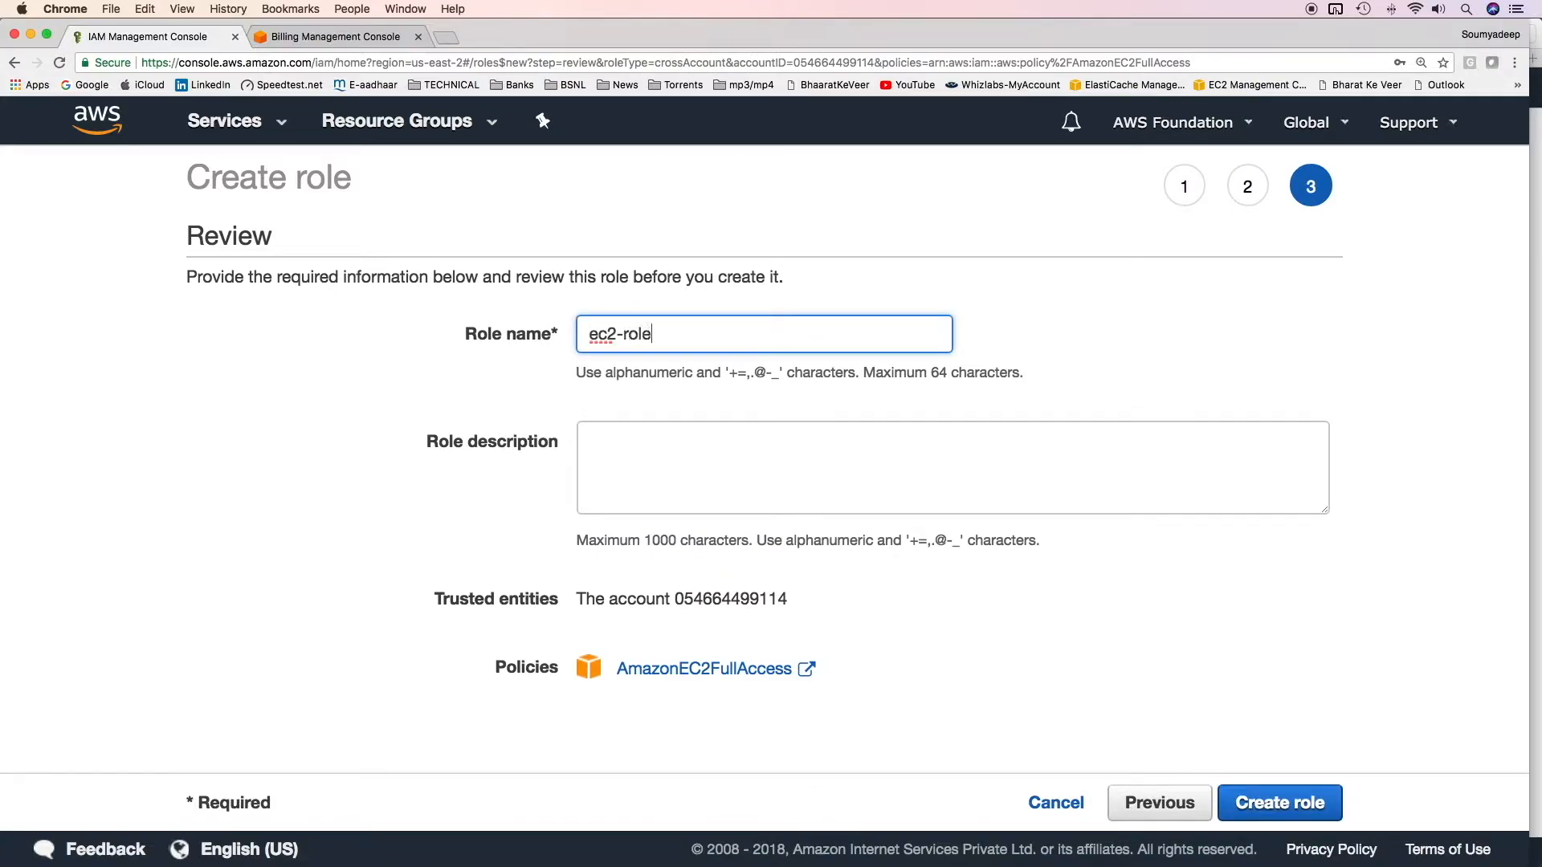
pyautogui.click(1280, 803)
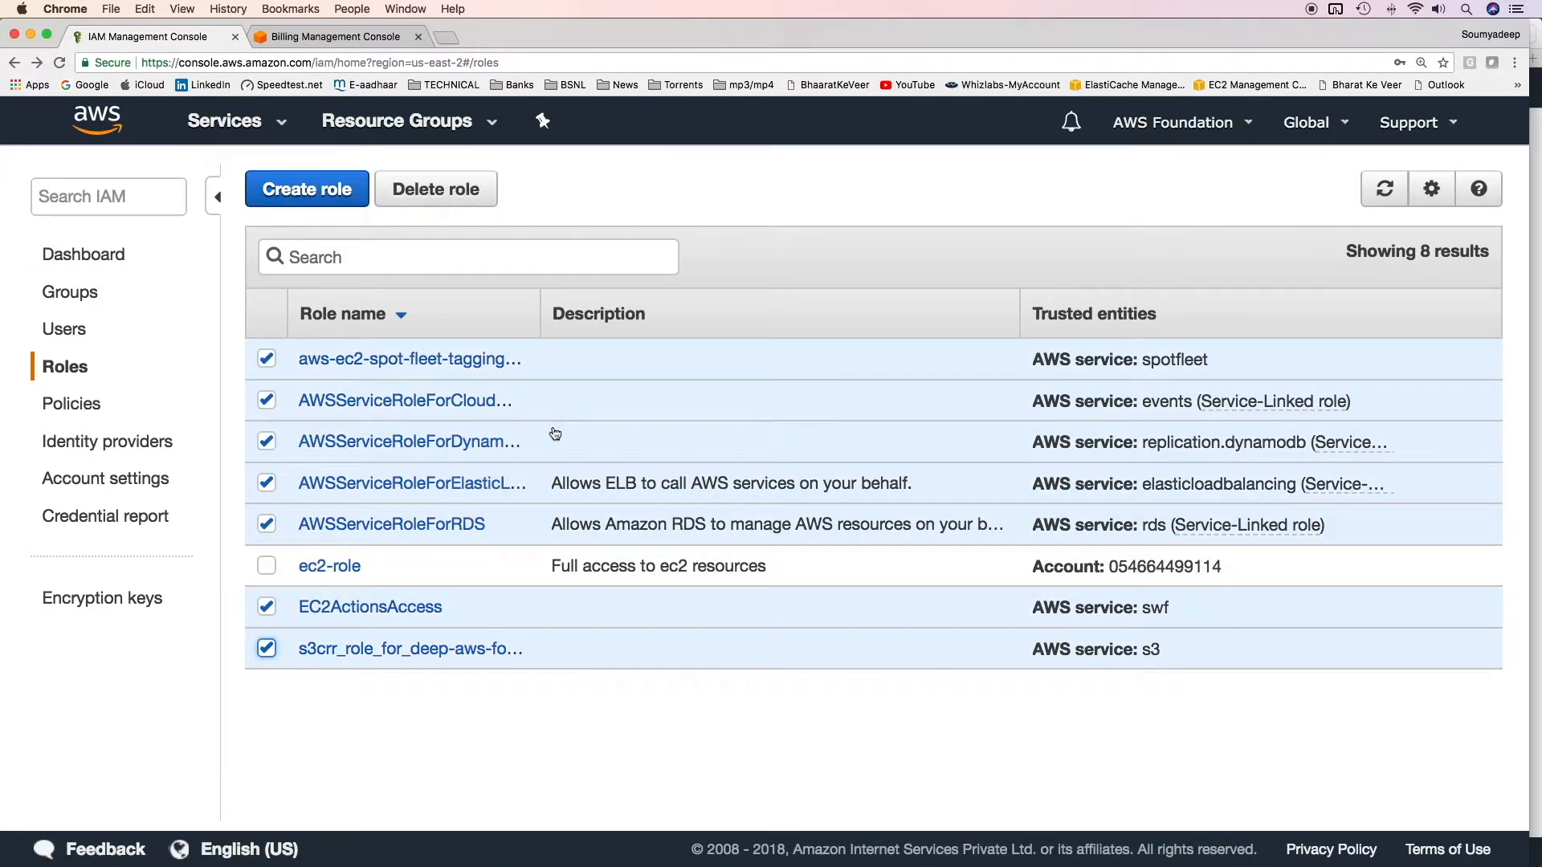
# Step: Delete the other old roles and begin s3-role trusting the same account ID
pyautogui.click(447, 193)
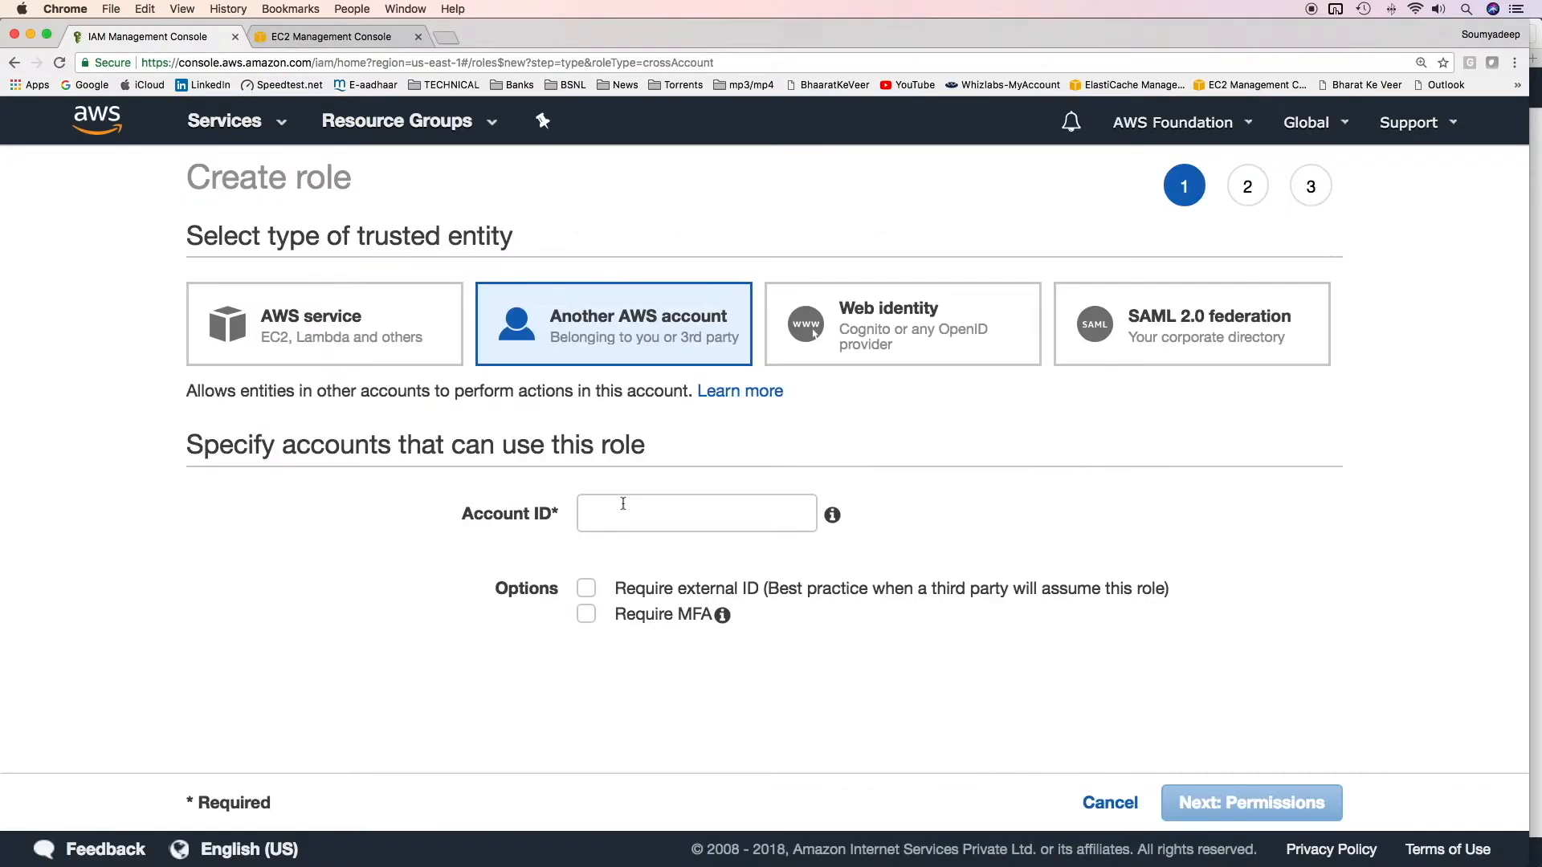
pyautogui.click(620, 508)
pyautogui.press('super+v')
pyautogui.click(744, 562)
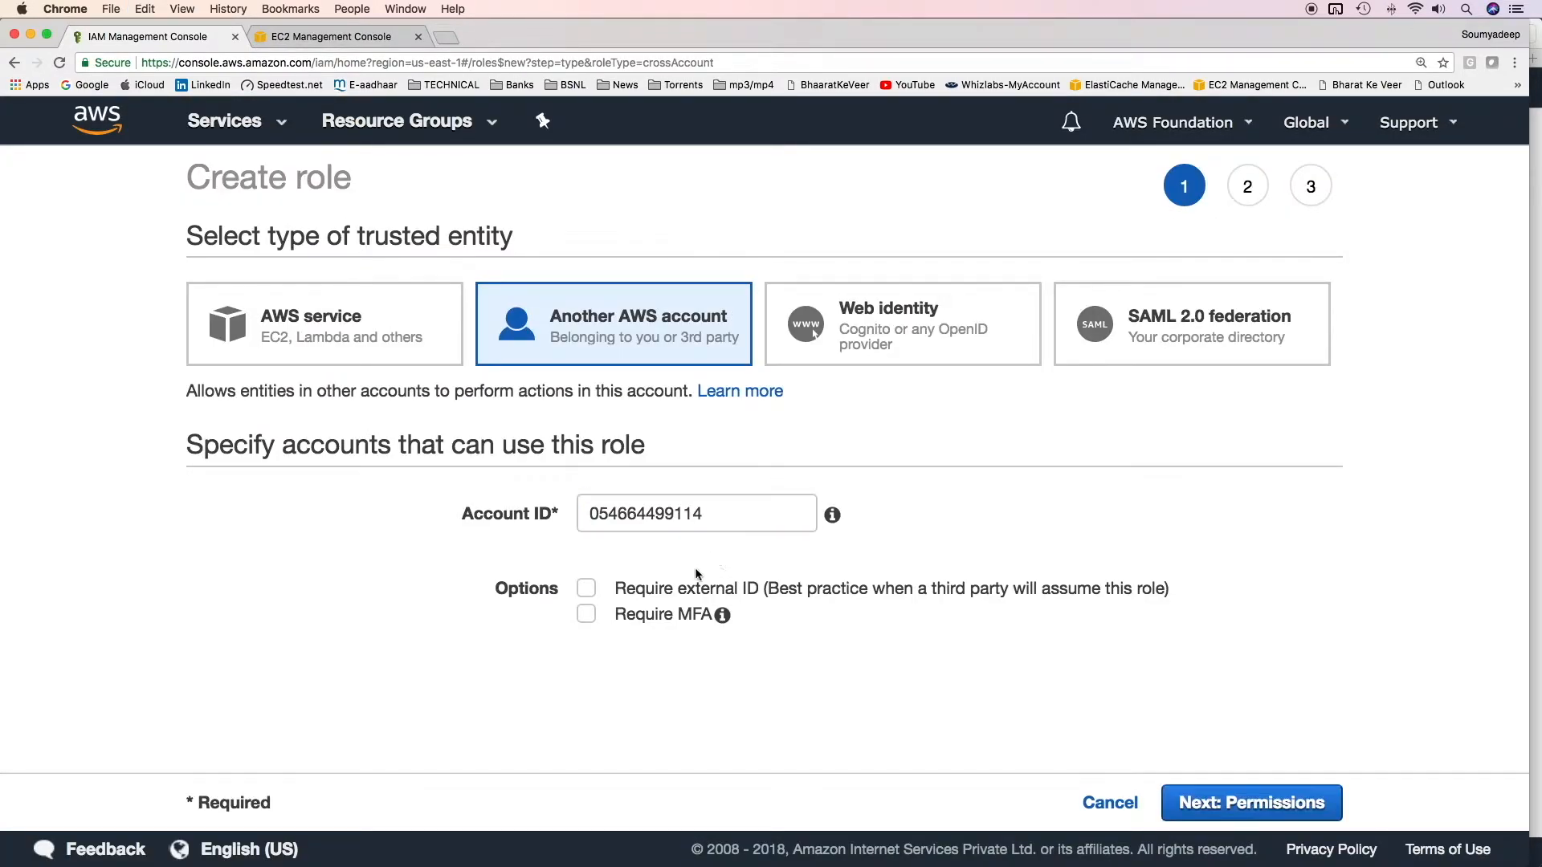
pyautogui.click(1251, 803)
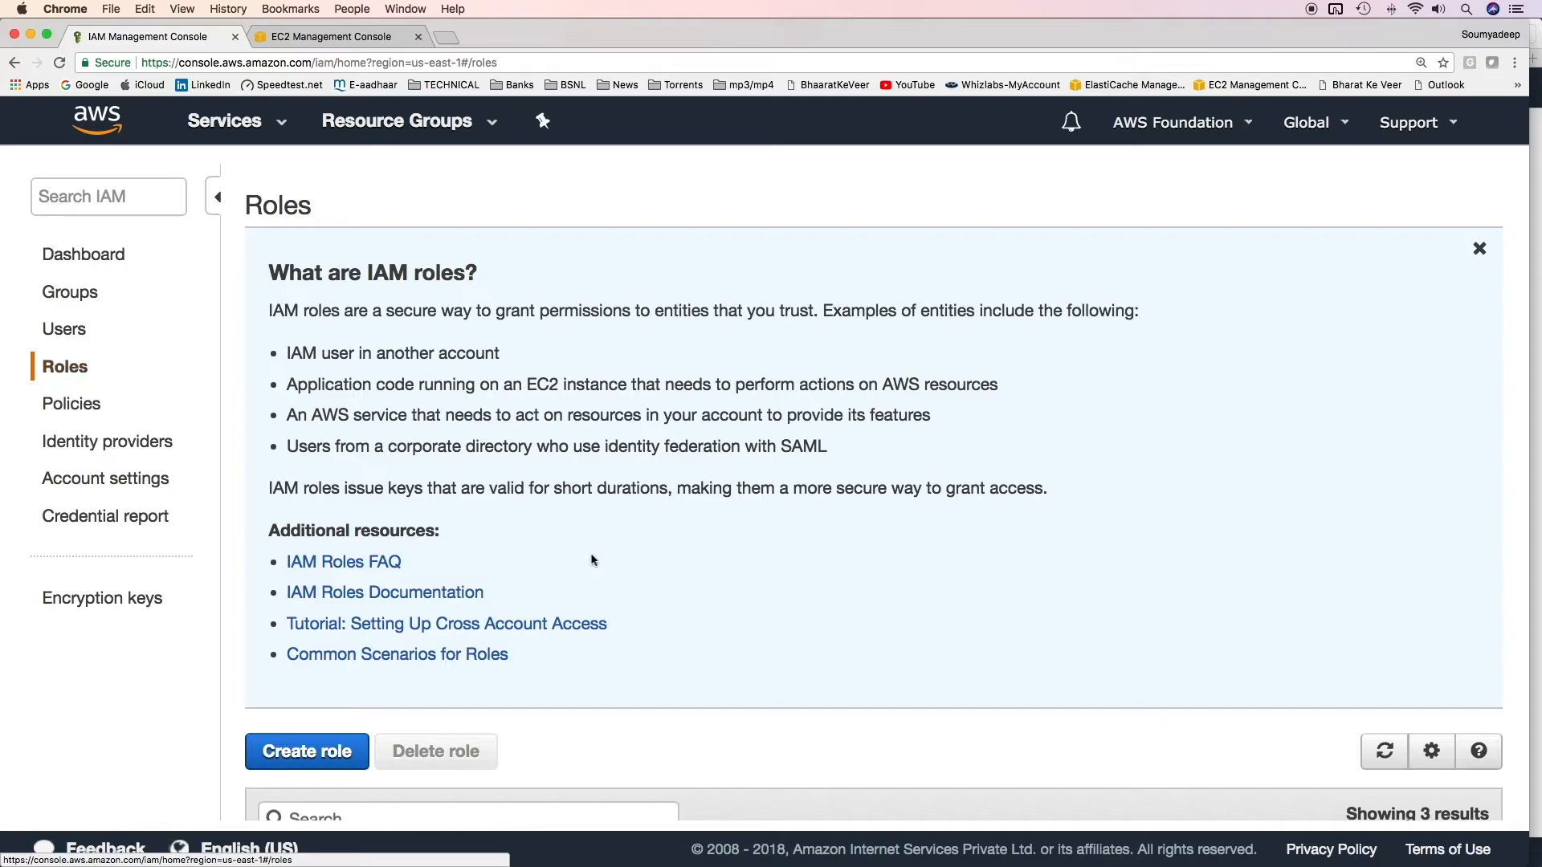
# Step: Open ec2-role's Trust relationships and highlight the trusted account number
pyautogui.scroll(-5, 595, 561)
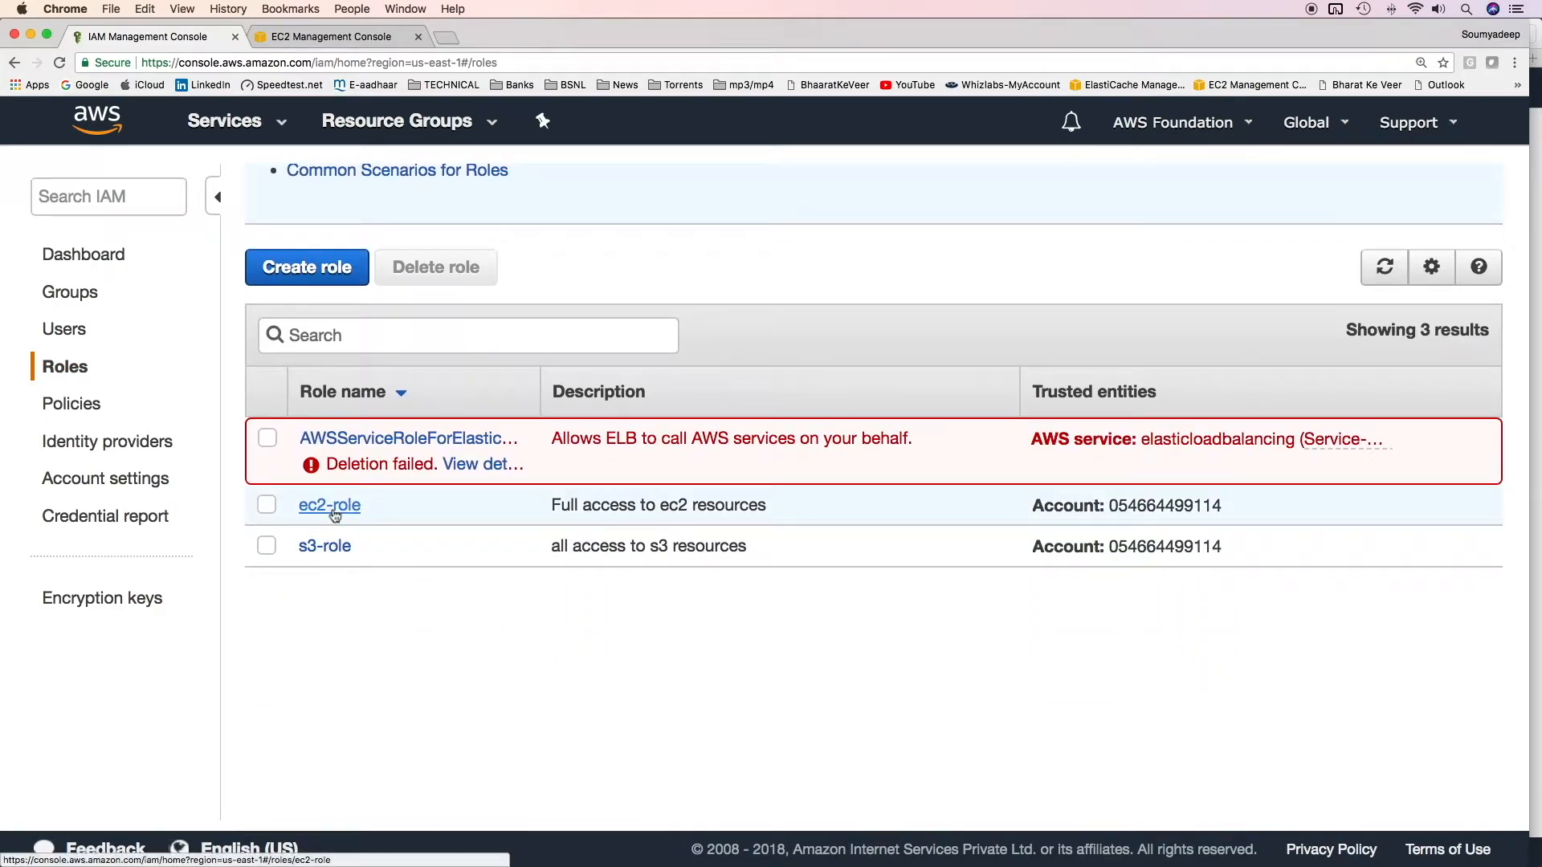
pyautogui.click(341, 512)
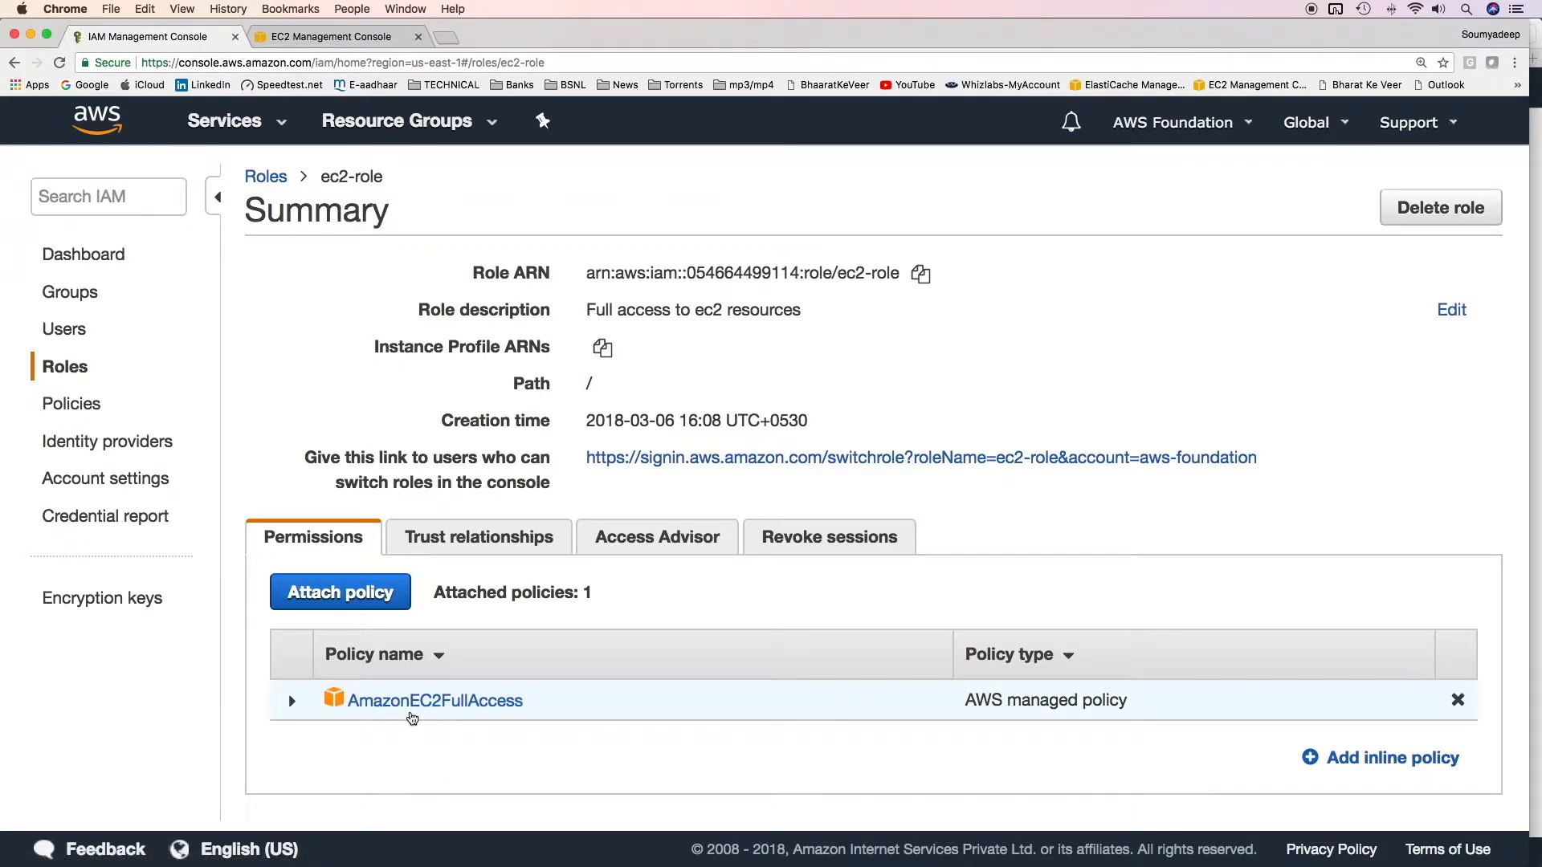
pyautogui.click(461, 536)
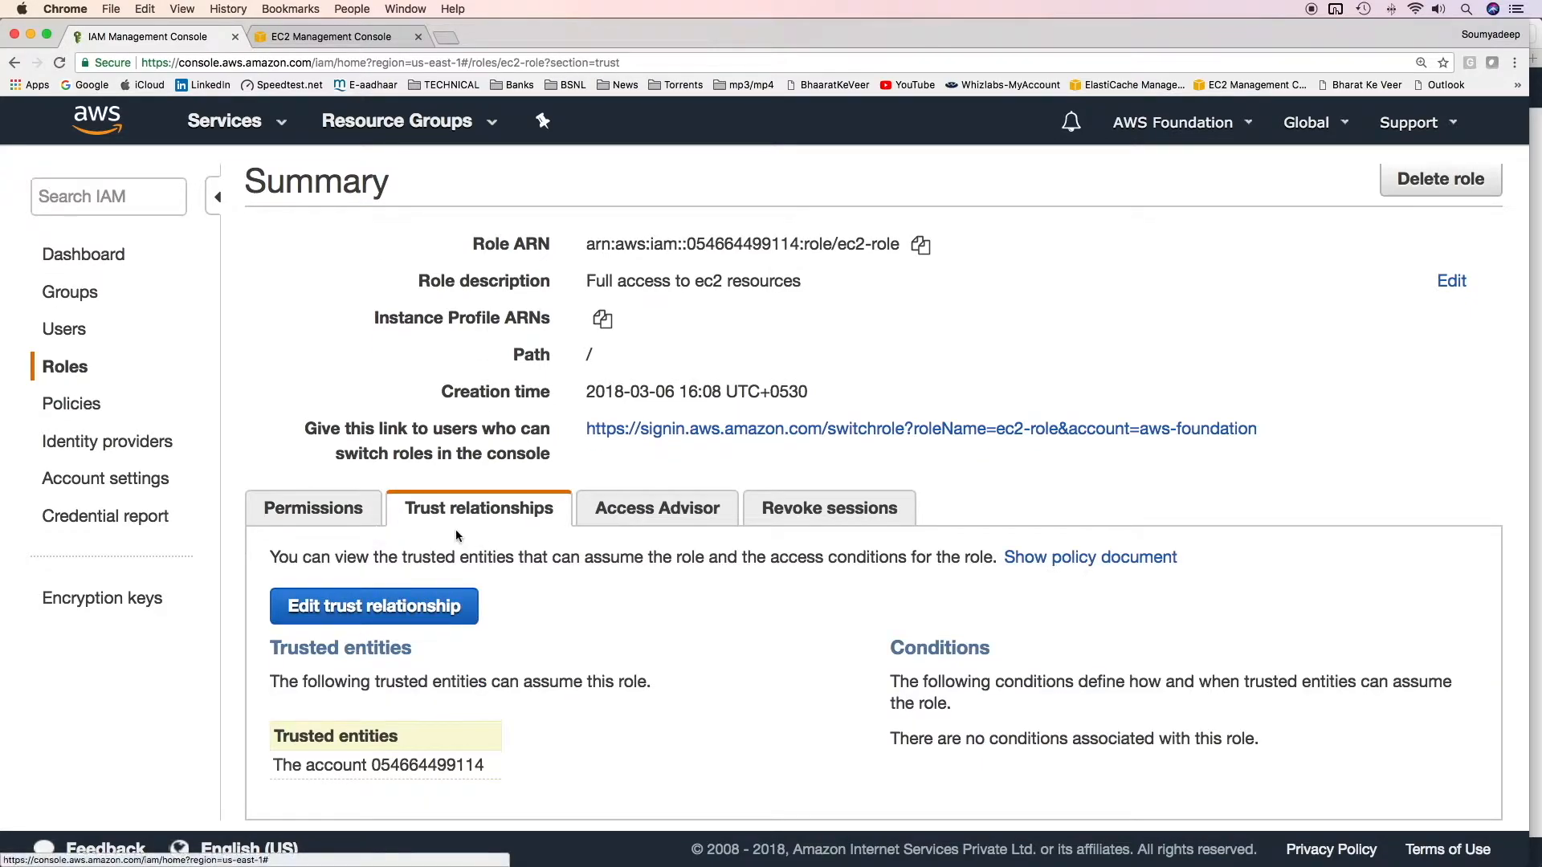
pyautogui.doubleClick(395, 771)
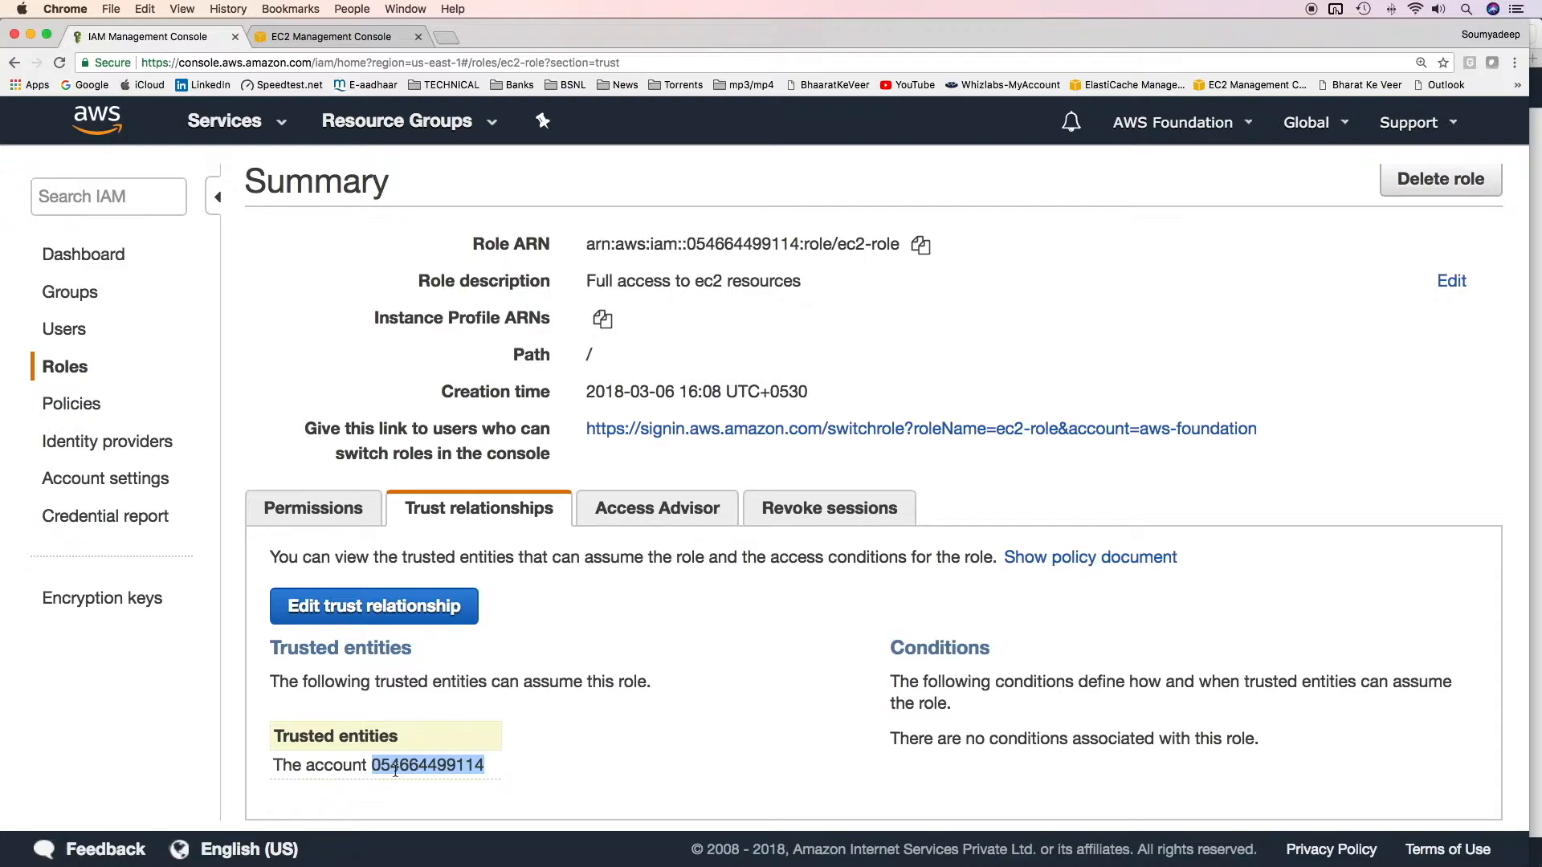
# Step: Review the trust policy's root-account Principal and sts:AssumeRole action, then update it
pyautogui.click(417, 611)
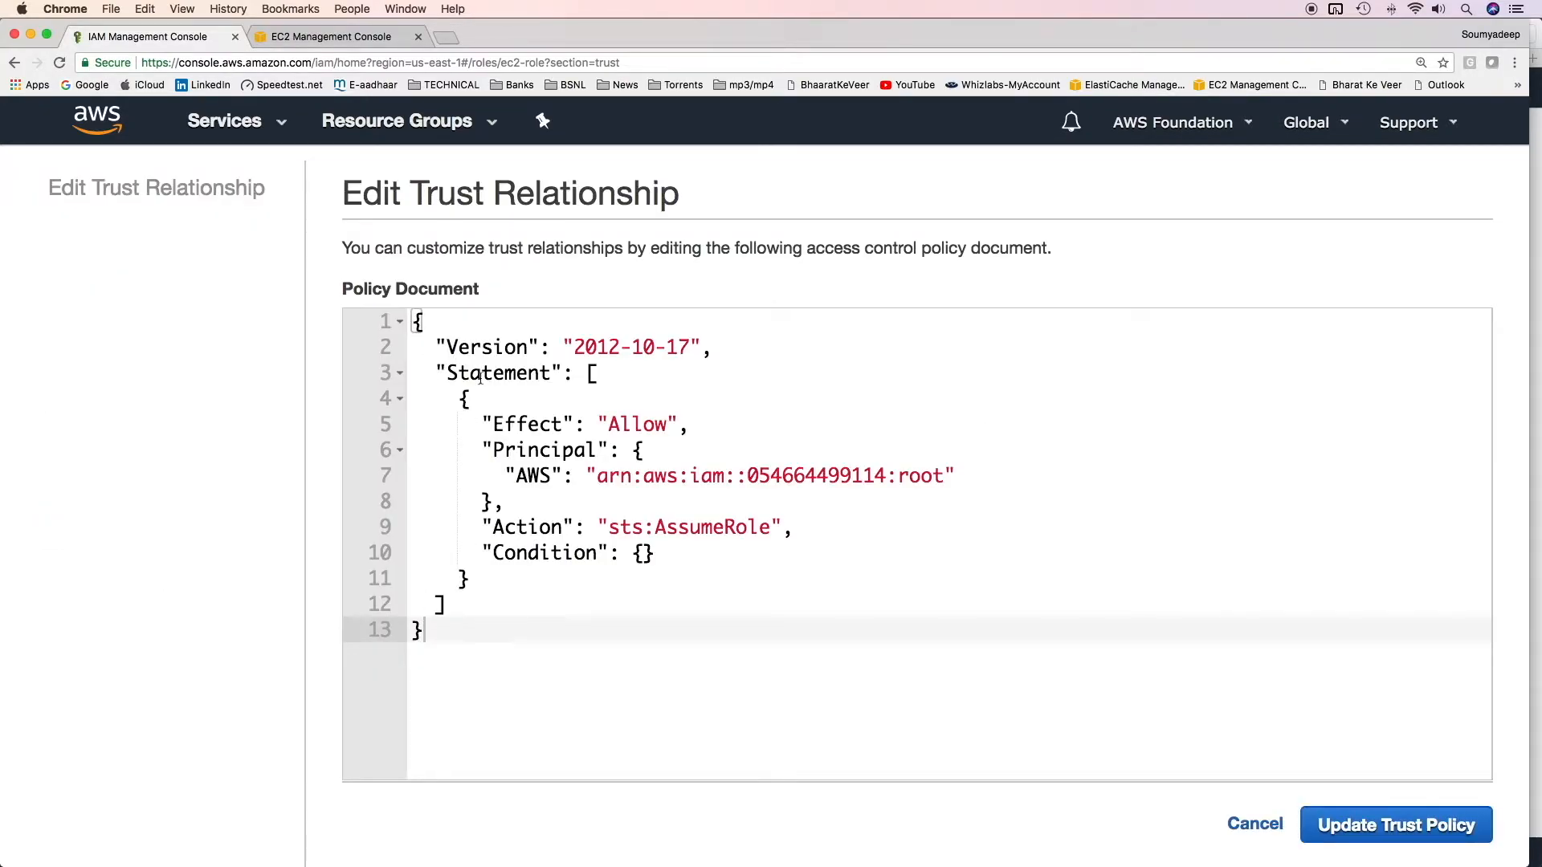
pyautogui.moveTo(484, 424); pyautogui.dragTo(637, 424)
pyautogui.moveTo(483, 450); pyautogui.dragTo(998, 475)
pyautogui.click(592, 499)
pyautogui.click(538, 475)
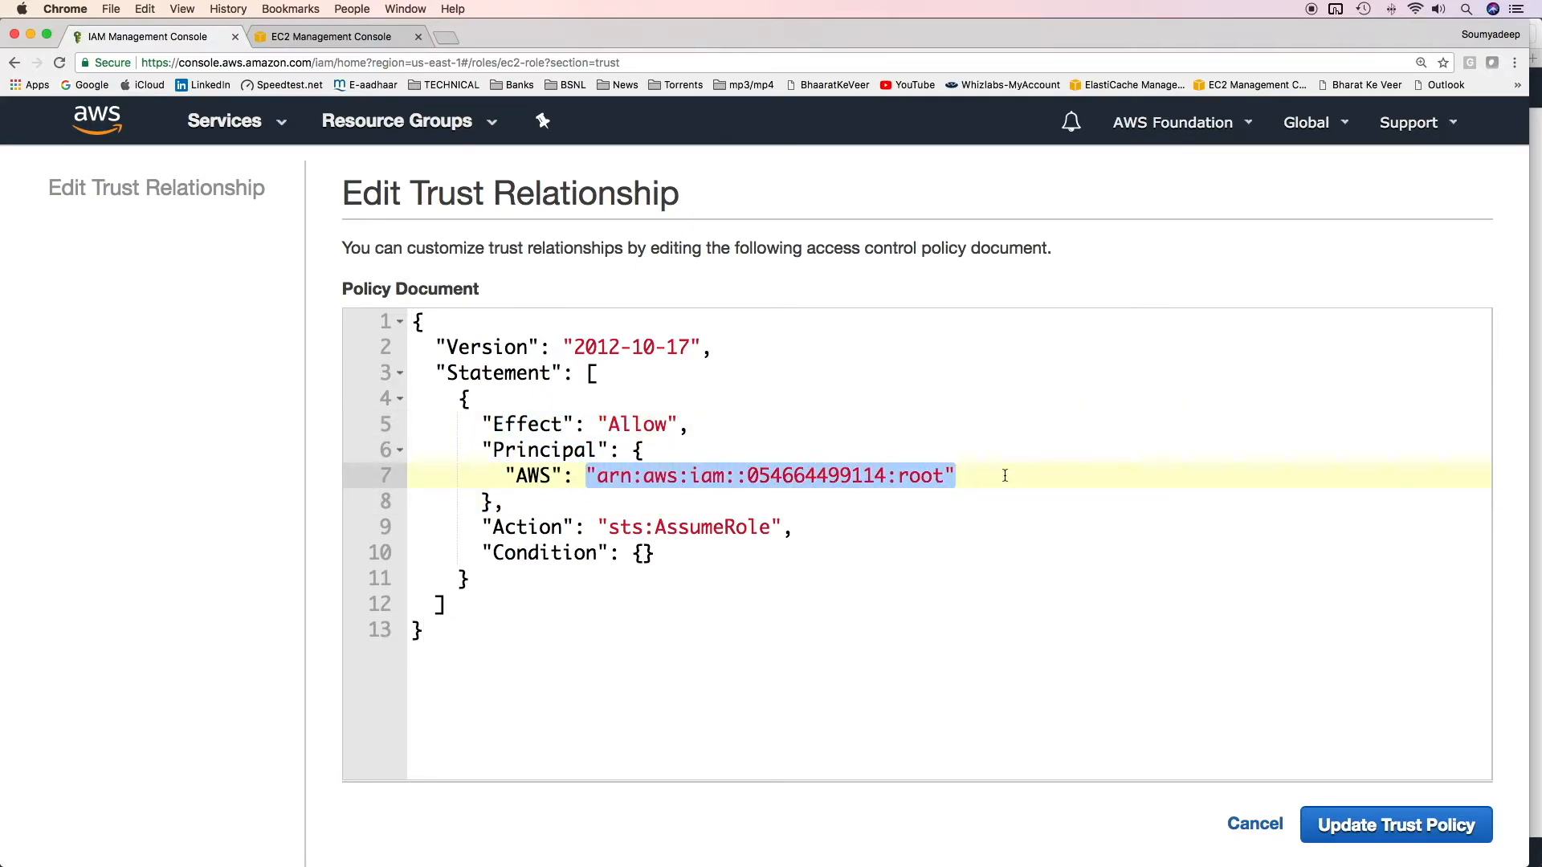
pyautogui.moveTo(601, 529); pyautogui.dragTo(825, 520)
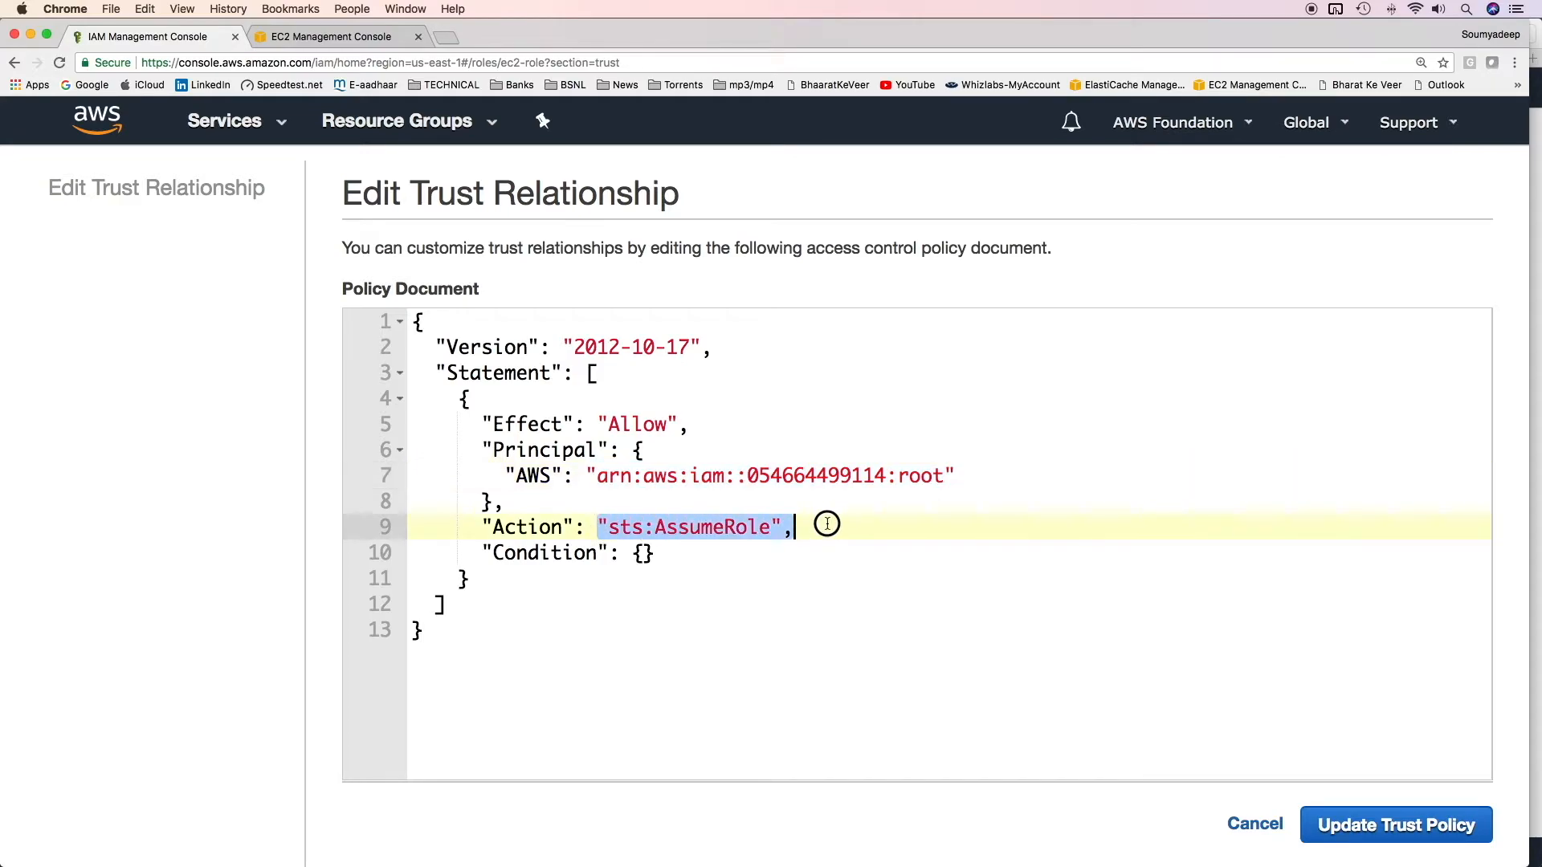
pyautogui.click(860, 556)
pyautogui.click(1362, 813)
pyautogui.scroll(-5, 466, 693)
pyautogui.scroll(-3, 466, 693)
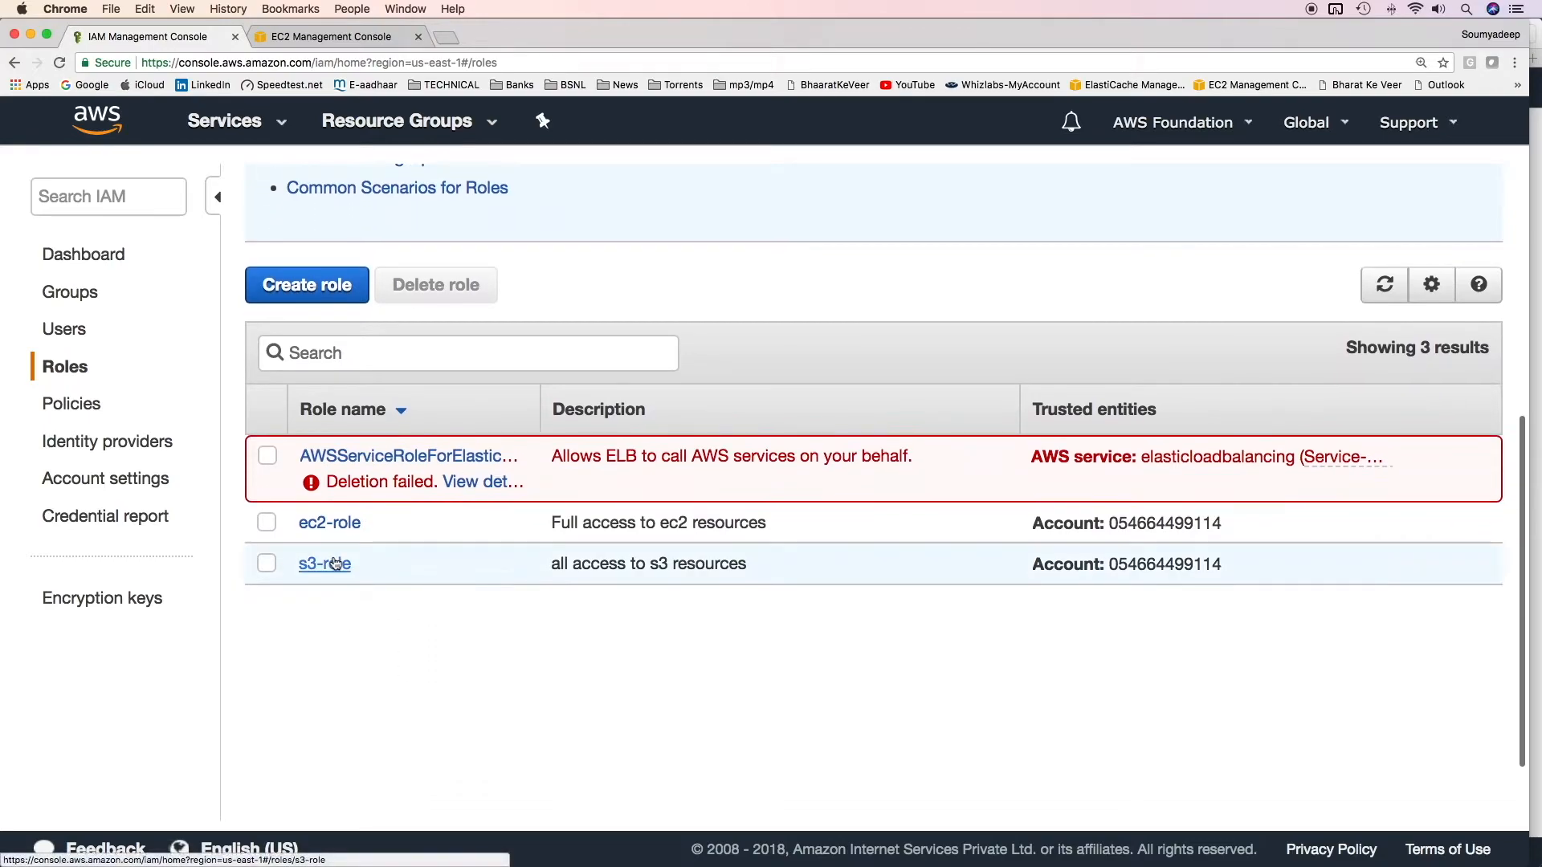
# Step: Check that s3-role's trust policy names the same account, then go to Policies
pyautogui.click(335, 562)
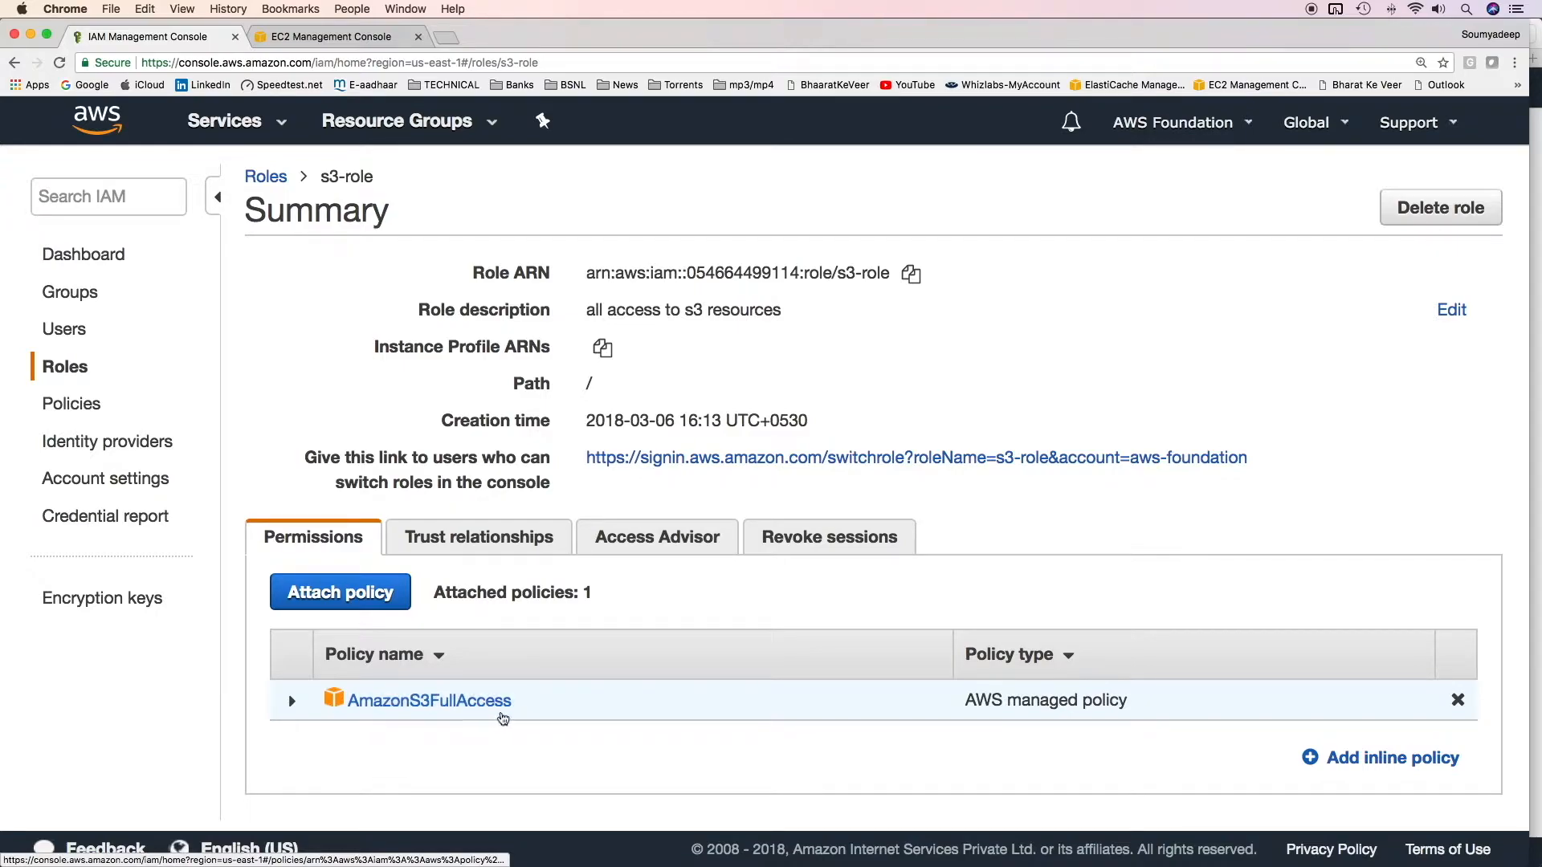
pyautogui.click(482, 538)
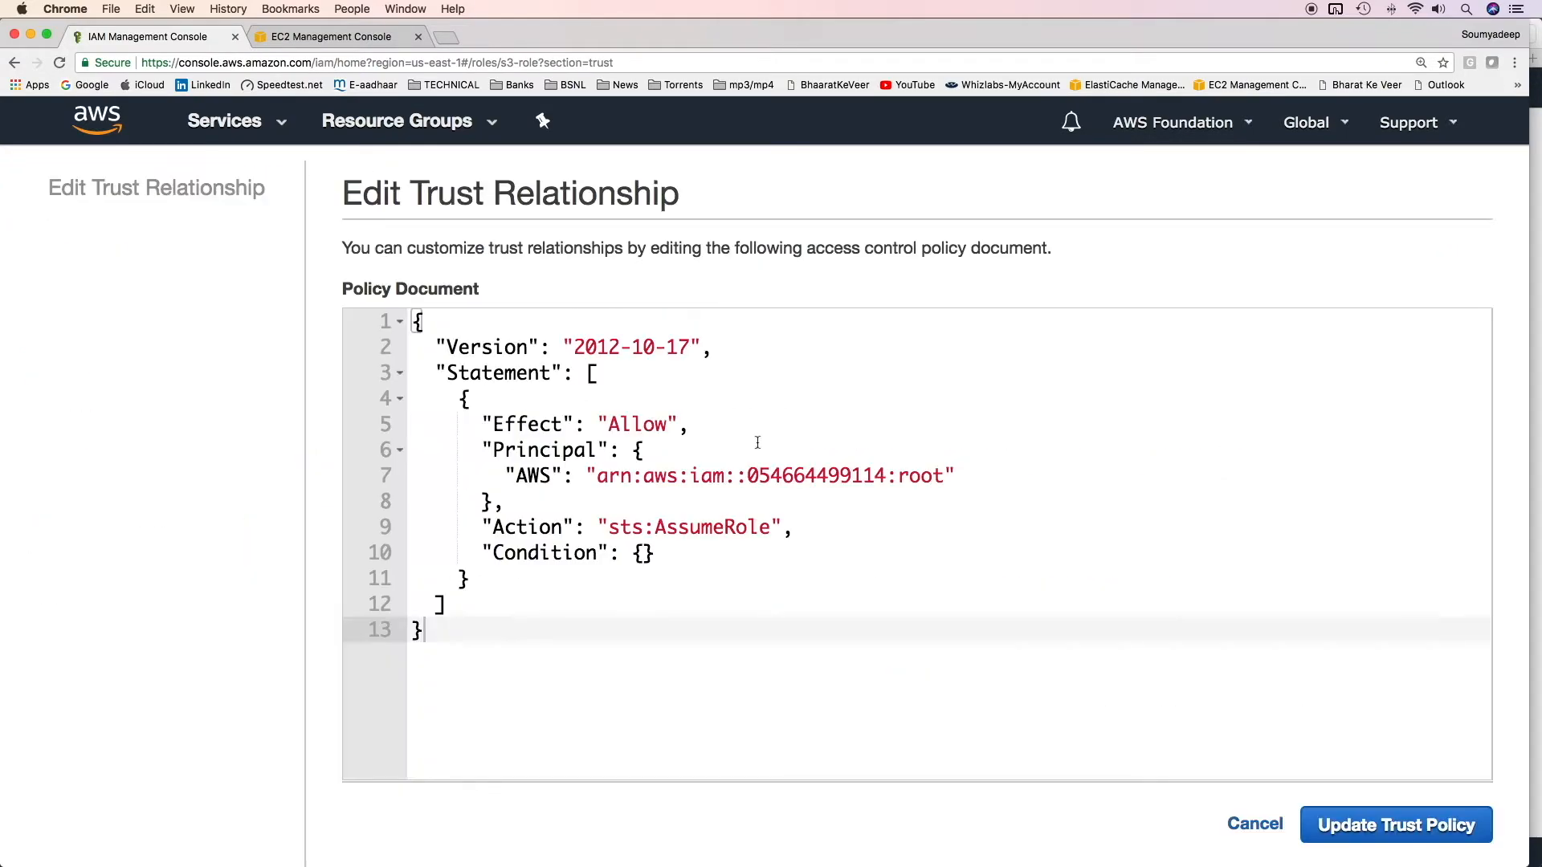
pyautogui.click(806, 476)
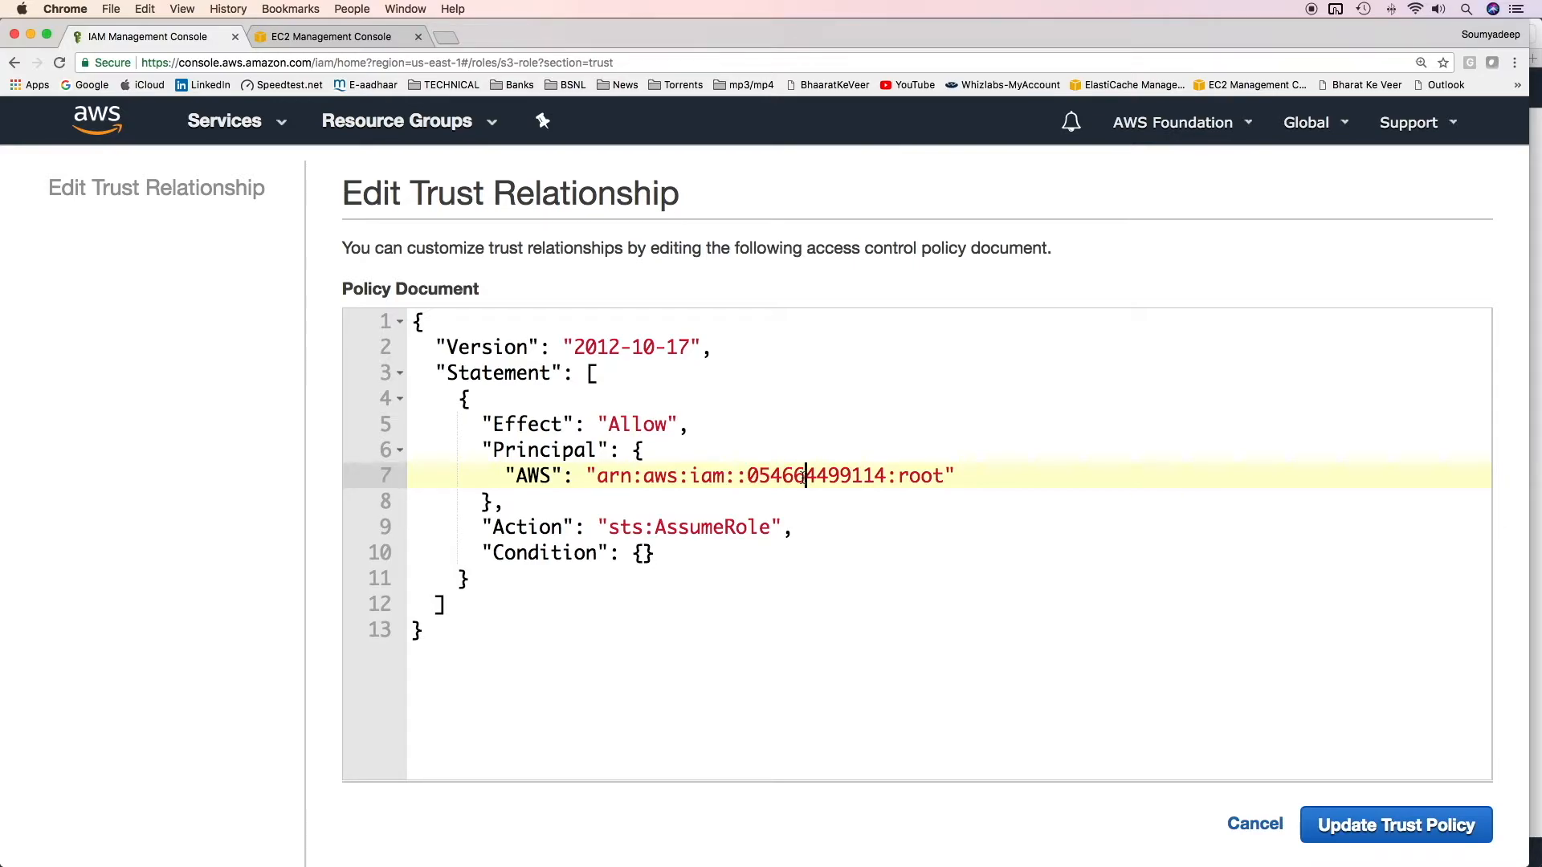
pyautogui.click(1254, 824)
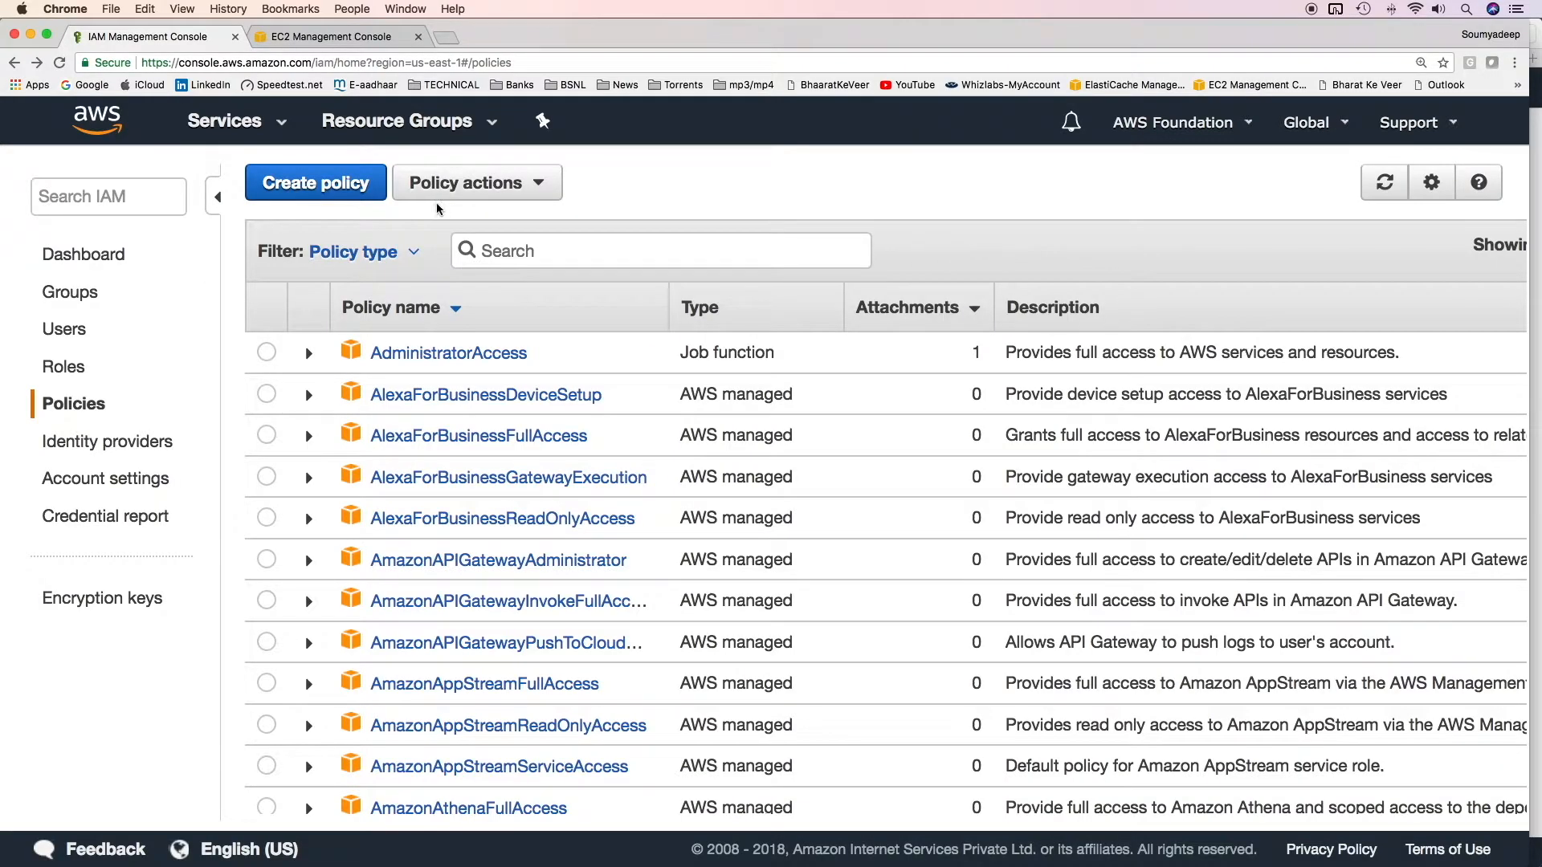
# Step: Start a new policy whose JSON allows sts:AssumeRole on the ec2-role ARN
pyautogui.click(325, 196)
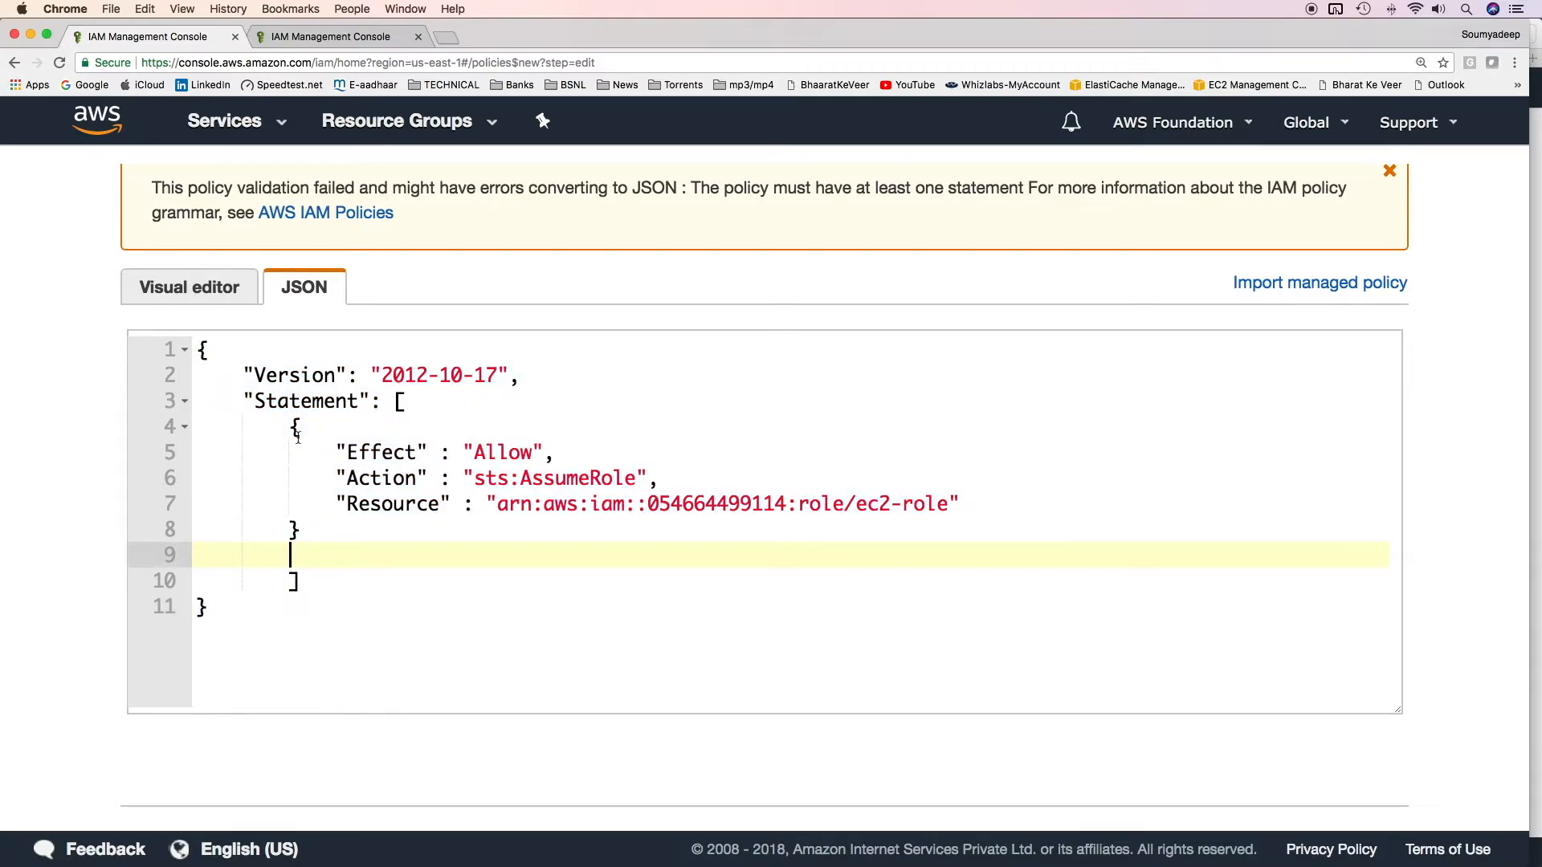
pyautogui.moveTo(294, 433); pyautogui.dragTo(380, 543)
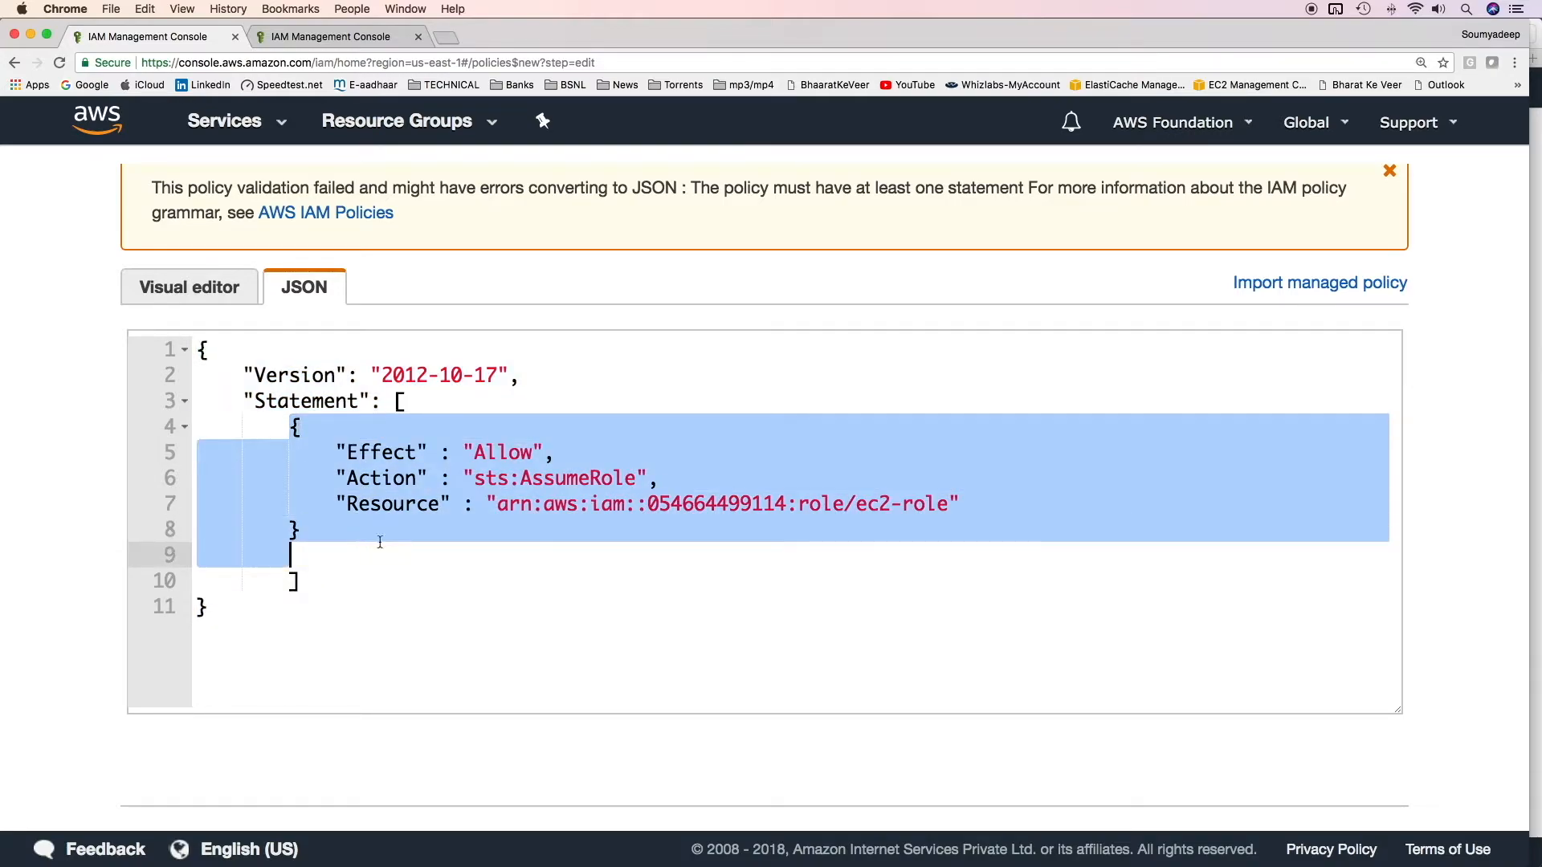
pyautogui.click(486, 478)
pyautogui.keyDown('shift'); pyautogui.click(702, 486); pyautogui.keyUp('shift')
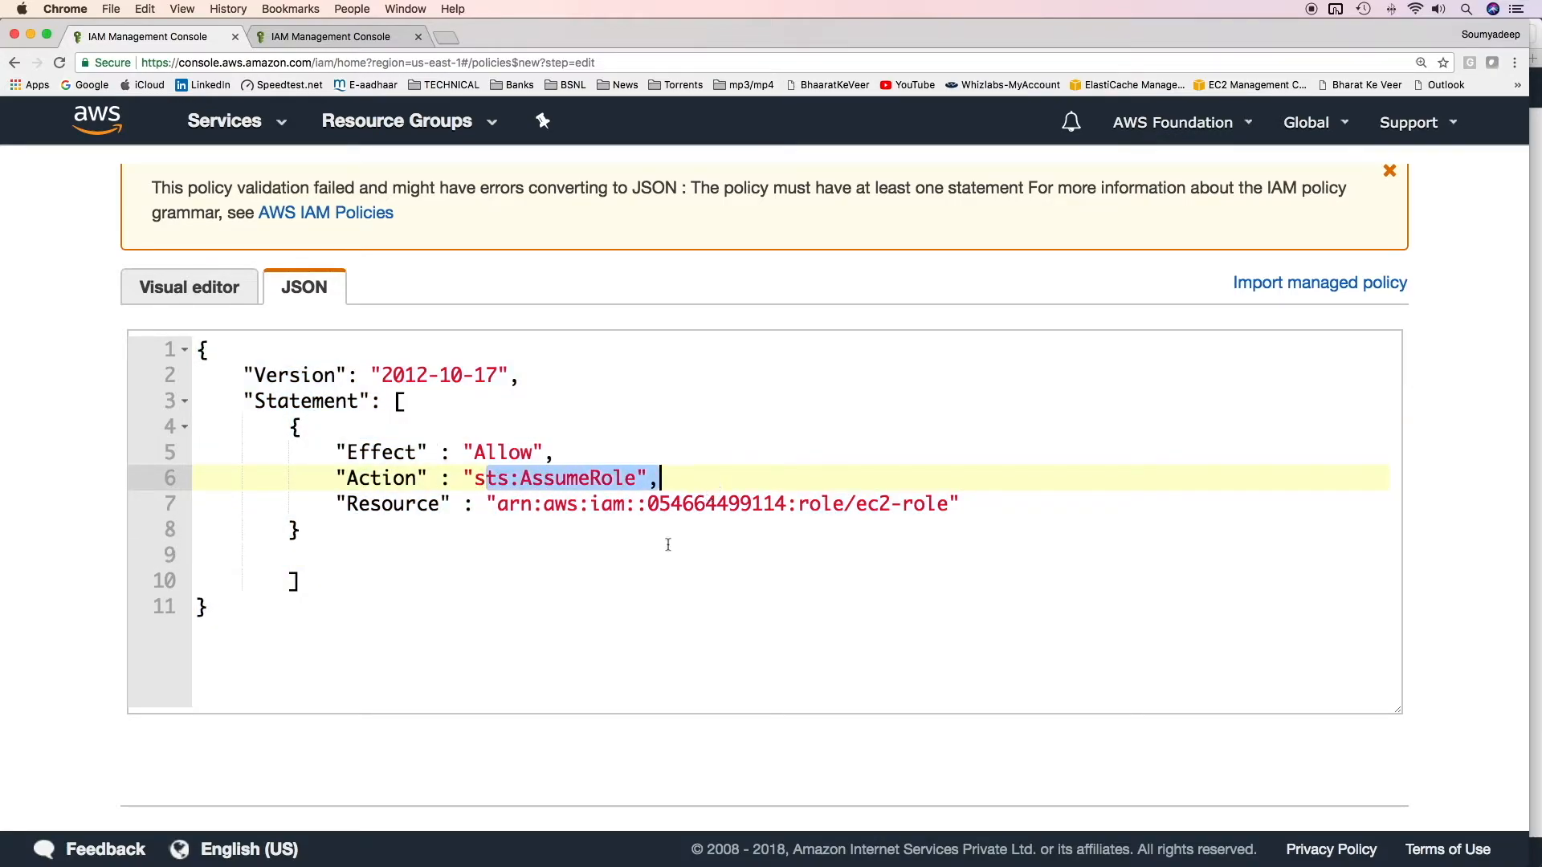
pyautogui.moveTo(496, 504); pyautogui.dragTo(948, 506)
pyautogui.scroll(-2, 1135, 562)
# Step: Name the policy assume-ec2-role and create it
pyautogui.click(1332, 750)
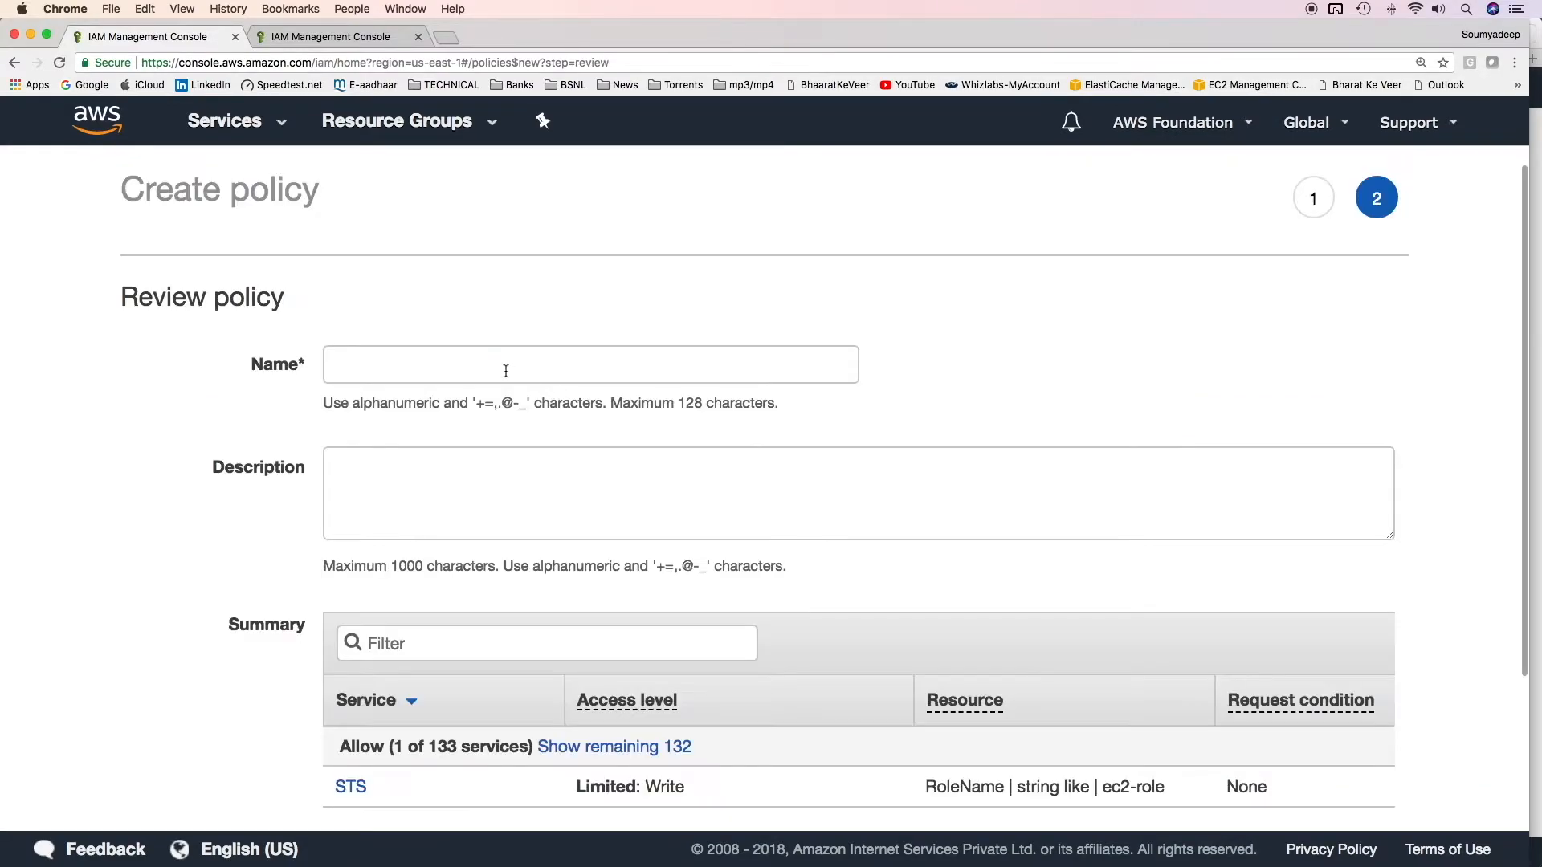
pyautogui.click(506, 366)
pyautogui.write('assume-ec2-role')
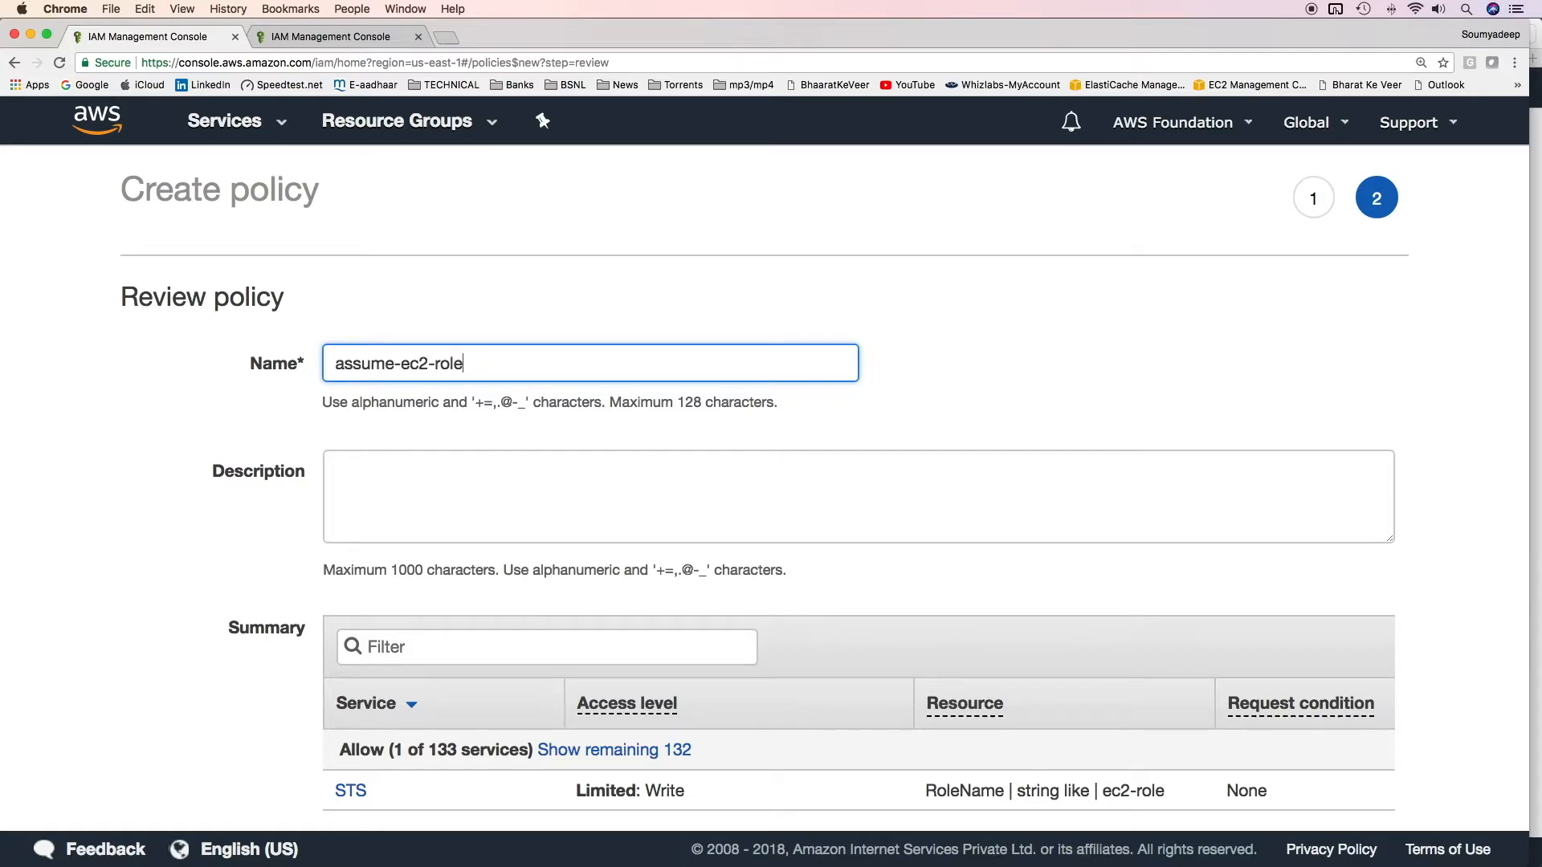
pyautogui.scroll(-2, 1431, 794)
pyautogui.click(1357, 758)
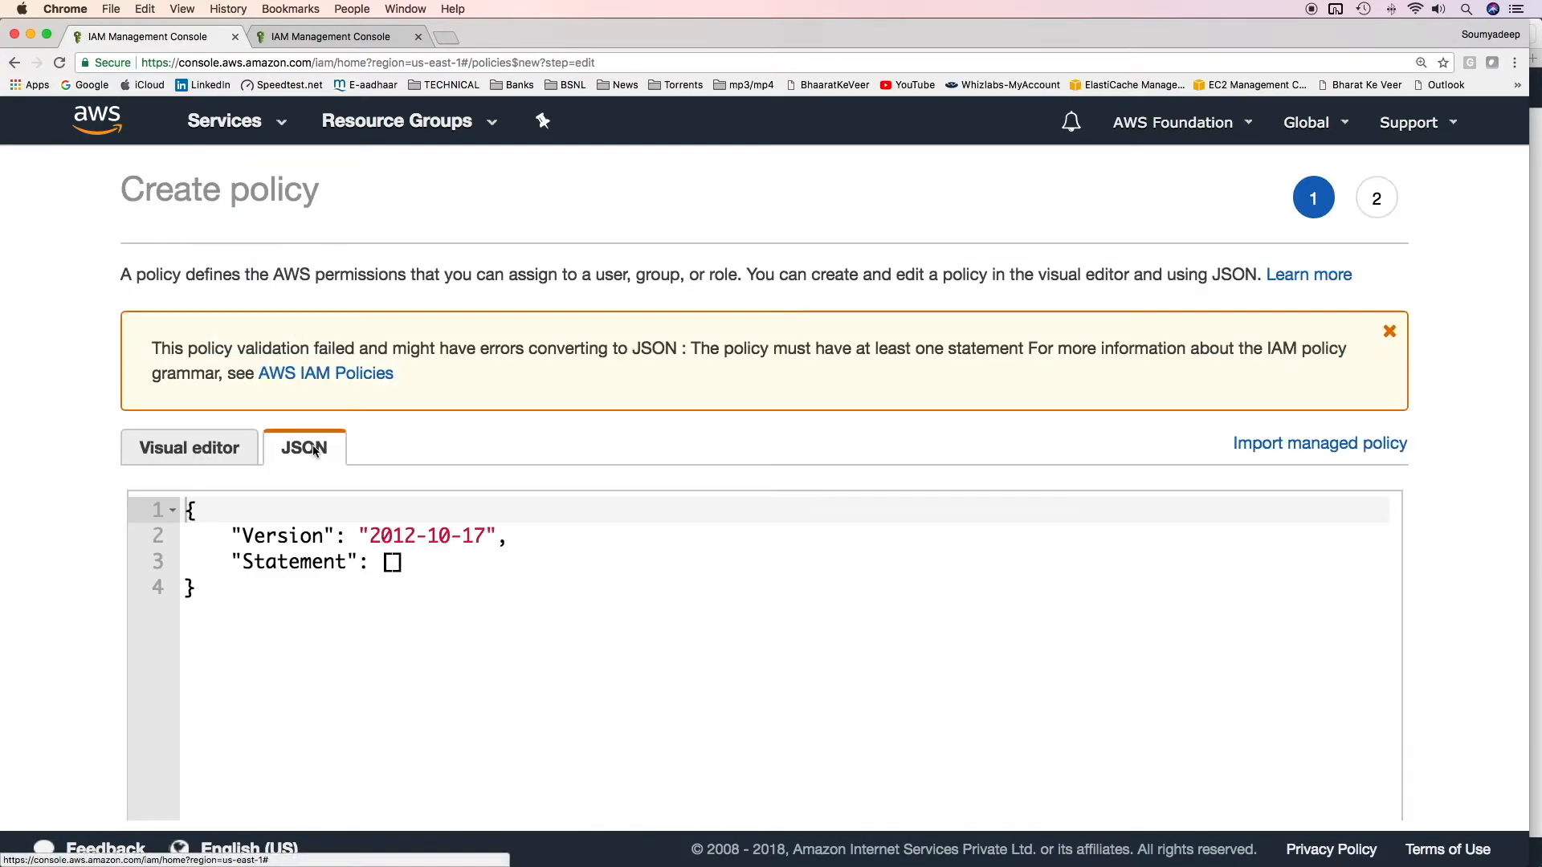
pyautogui.scroll(-3, 399, 354)
# Step: Write a statement with Effect Allow, Action sts:AssumeRole and the pasted s3-role ARN as Resource
pyautogui.click(392, 314)
pyautogui.press('Return')
pyautogui.write('{')
pyautogui.press('Return')
pyautogui.write('"')
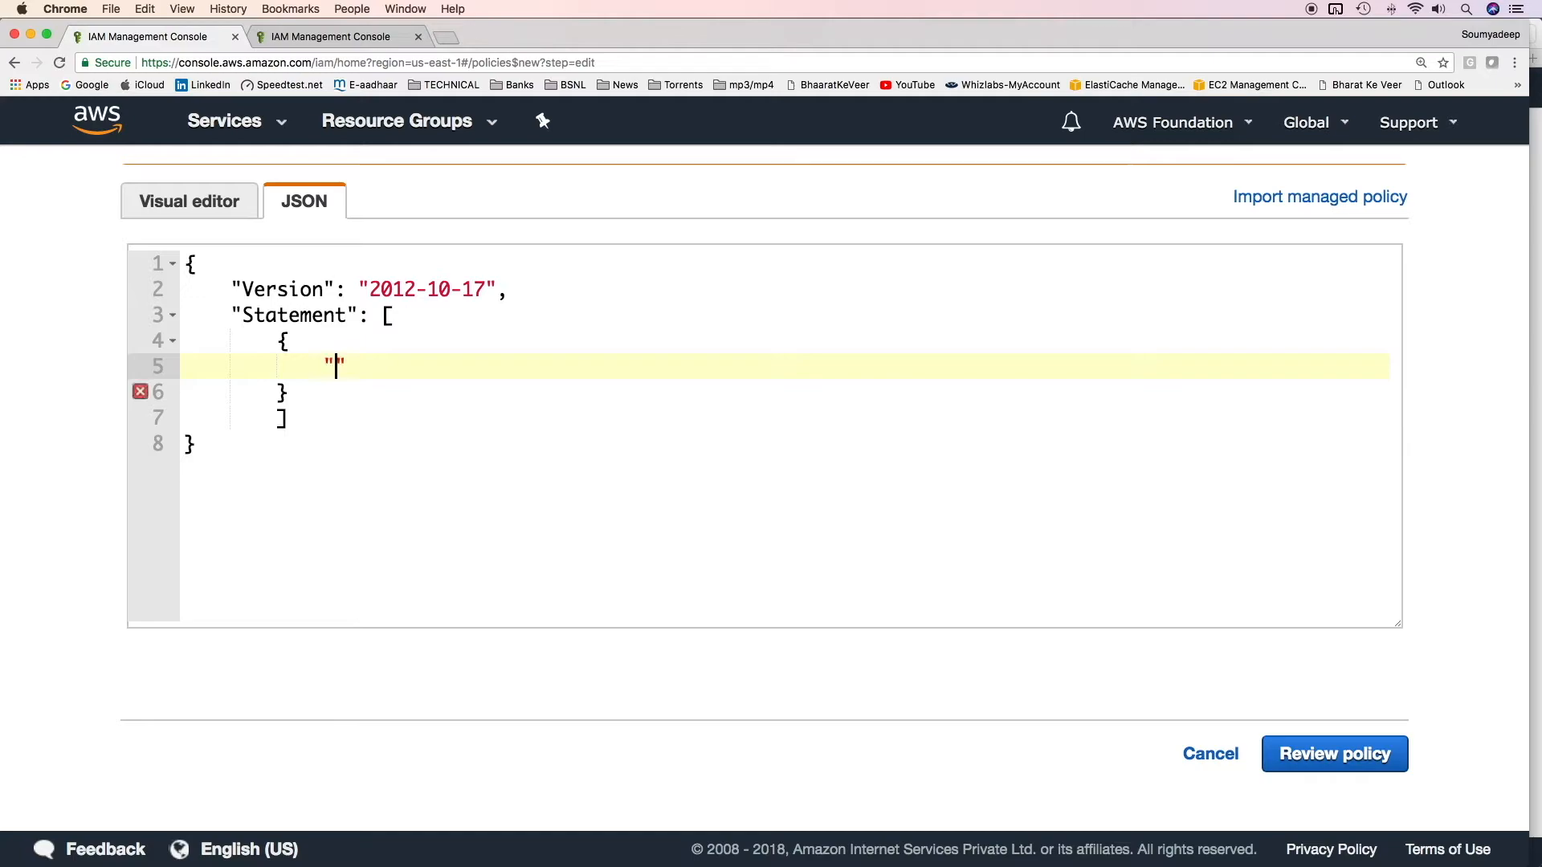
pyautogui.write('Effect" : "Allow",')
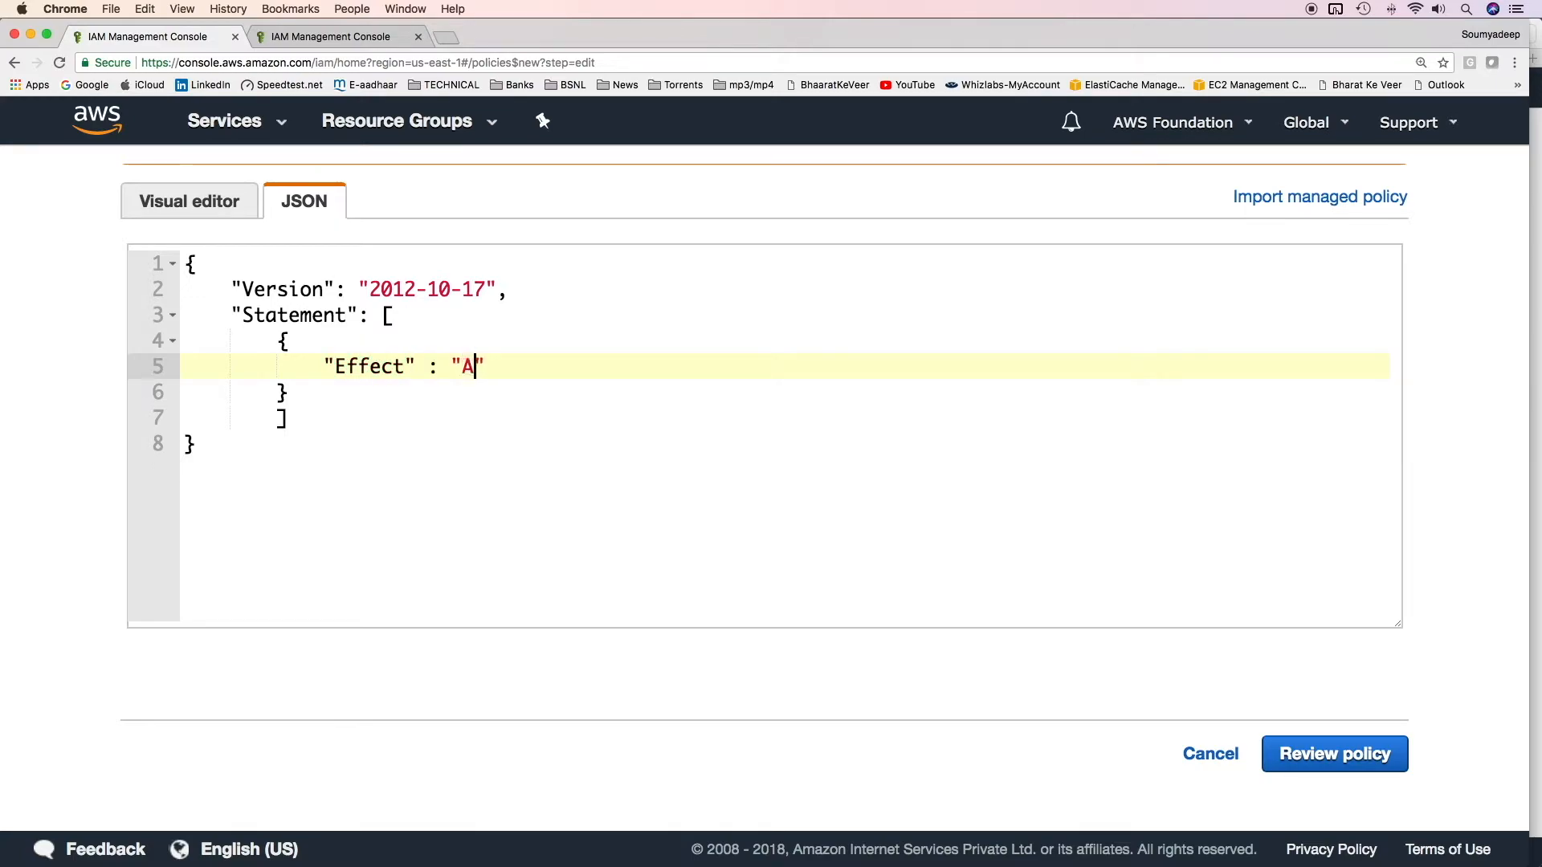
pyautogui.press('Return')
pyautogui.write('"Action')
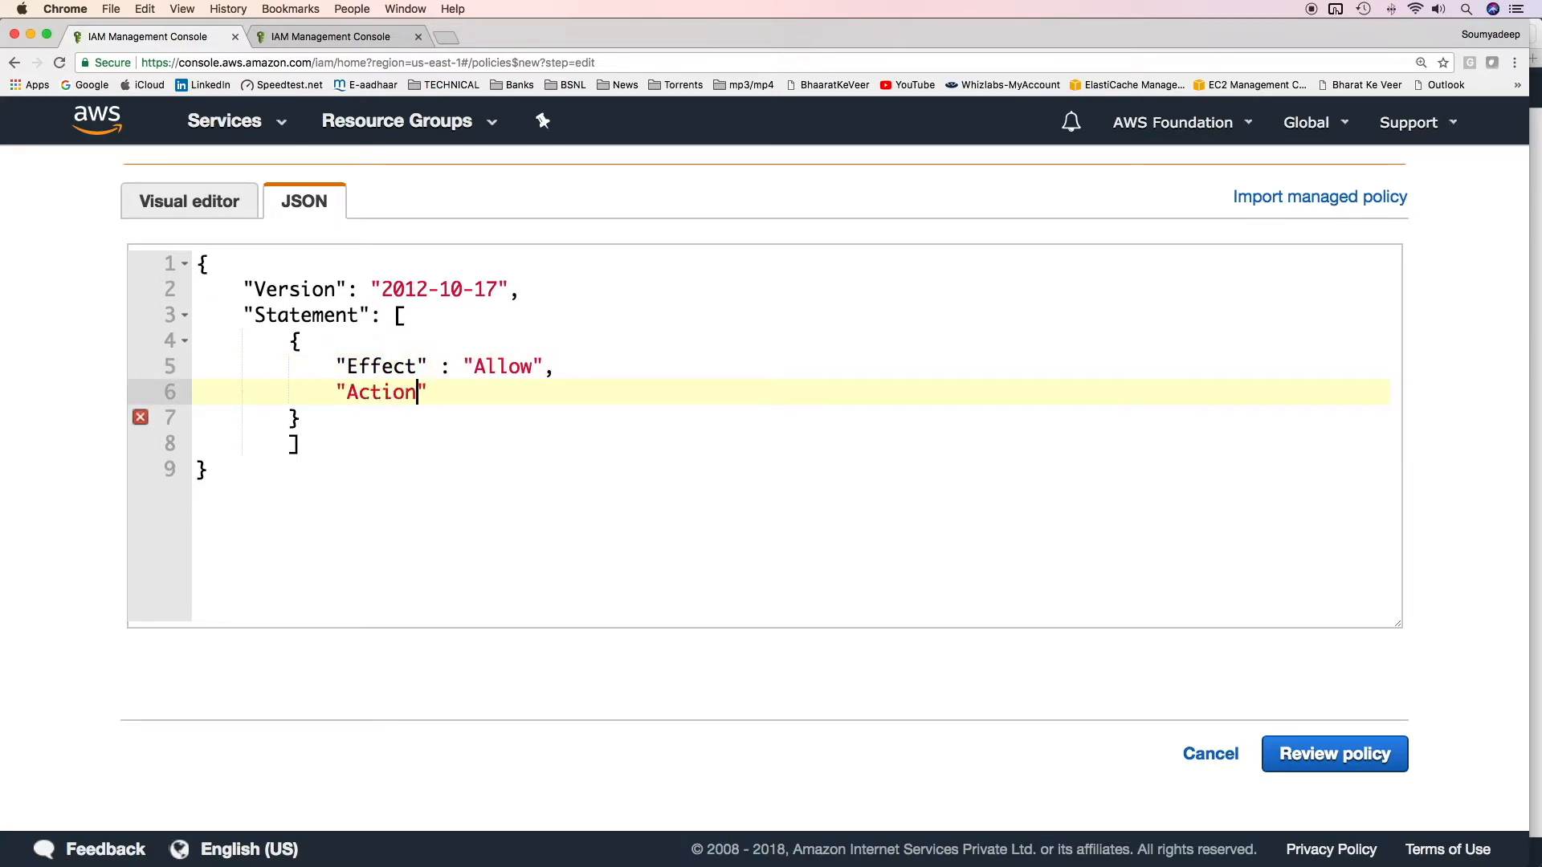
pyautogui.write('" : "sts:AssumeRole",')
pyautogui.press('Return')
pyautogui.write('"Resource" : "')
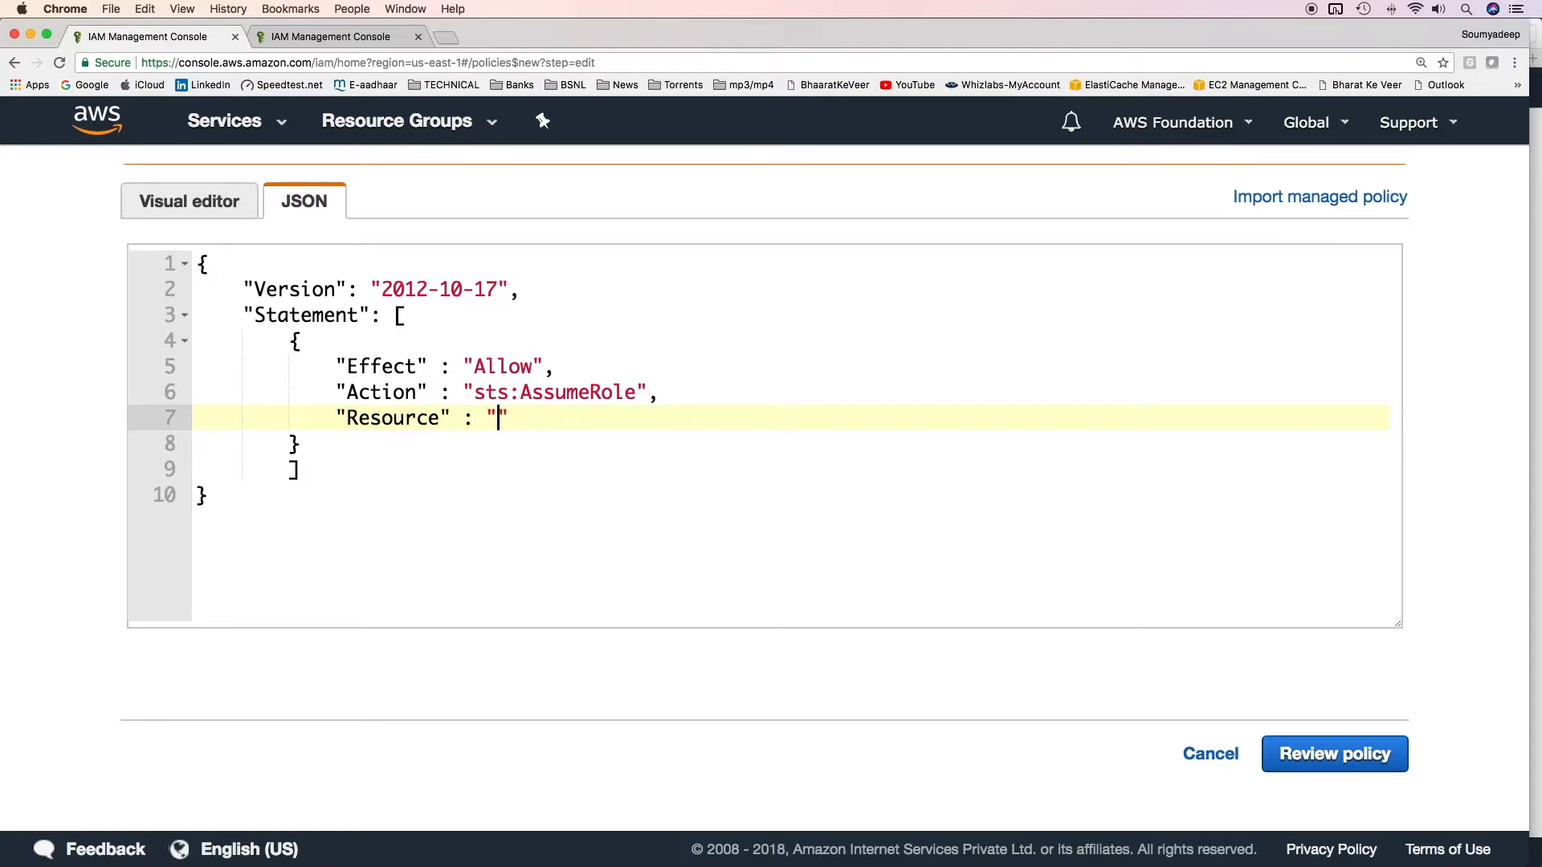
pyautogui.press('super+v')
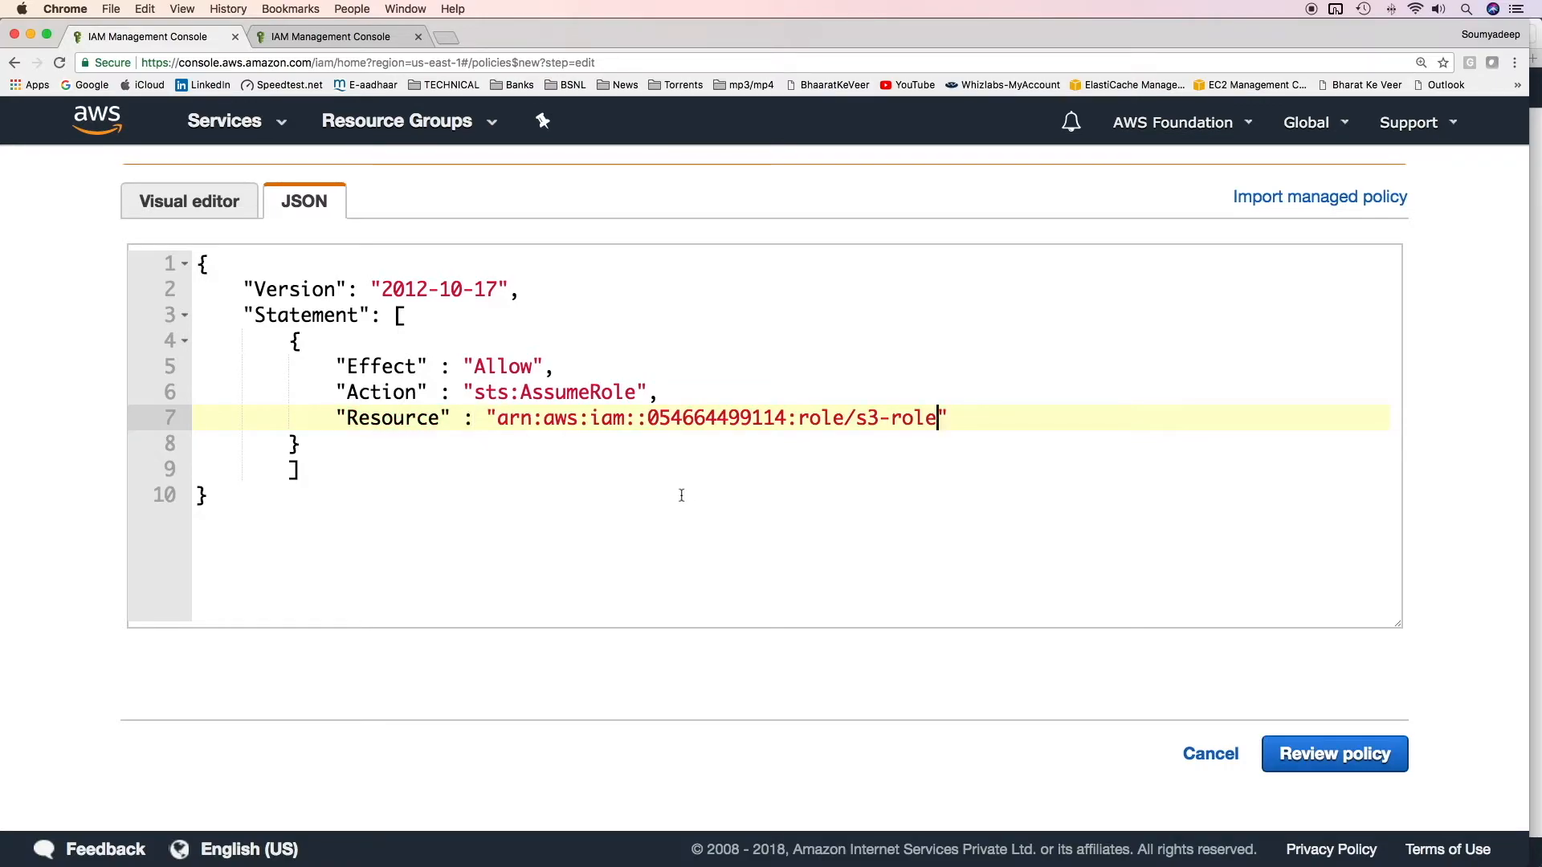
# Step: Check the statement, then review and create the policy named assume-s3-role
pyautogui.scroll(1, 682, 496)
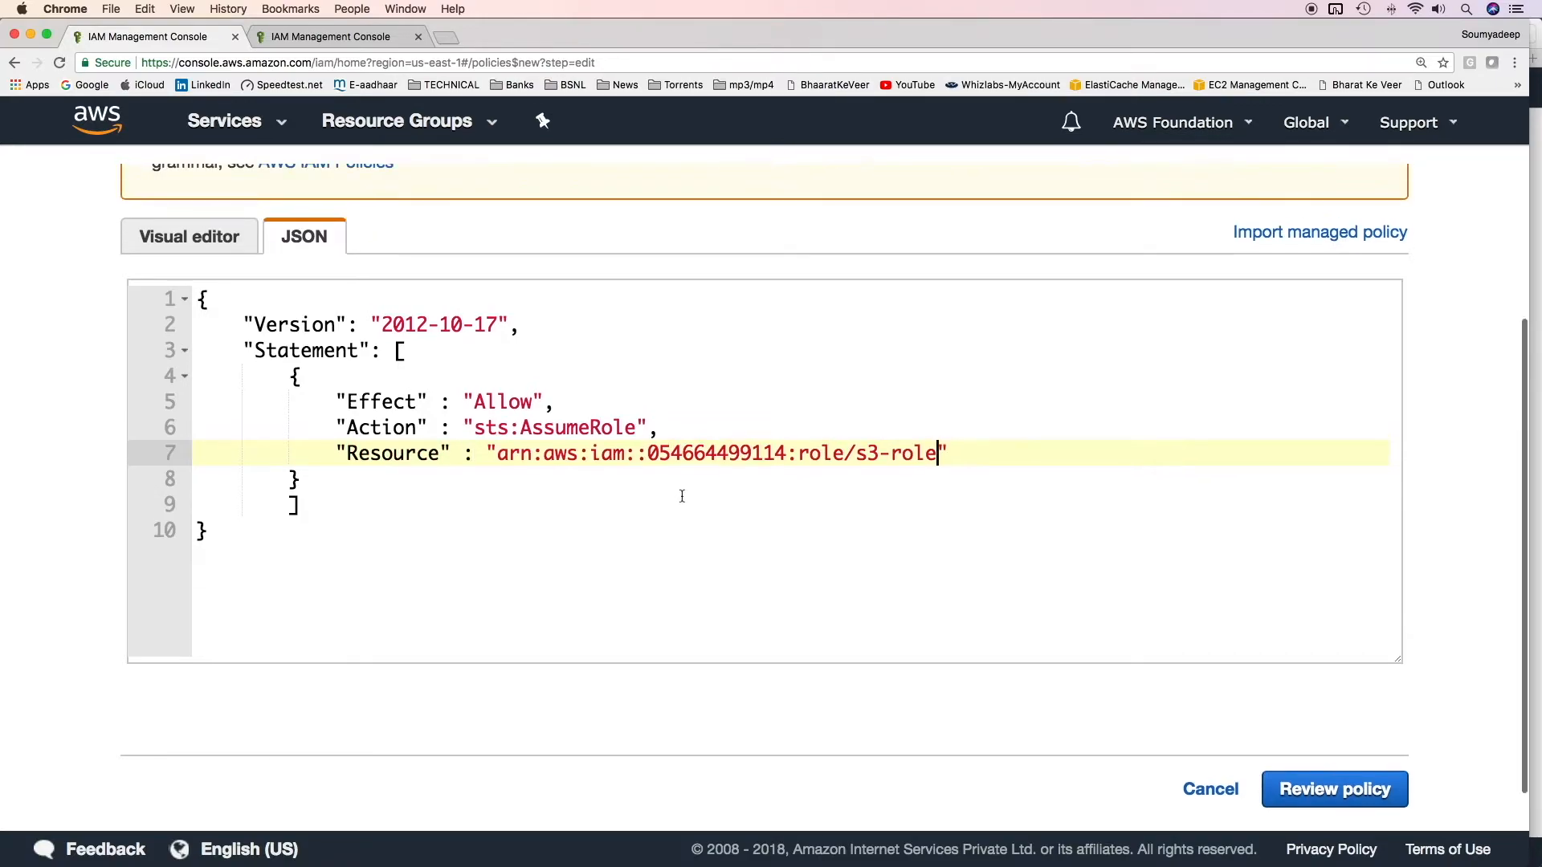
pyautogui.moveTo(858, 454); pyautogui.dragTo(936, 454)
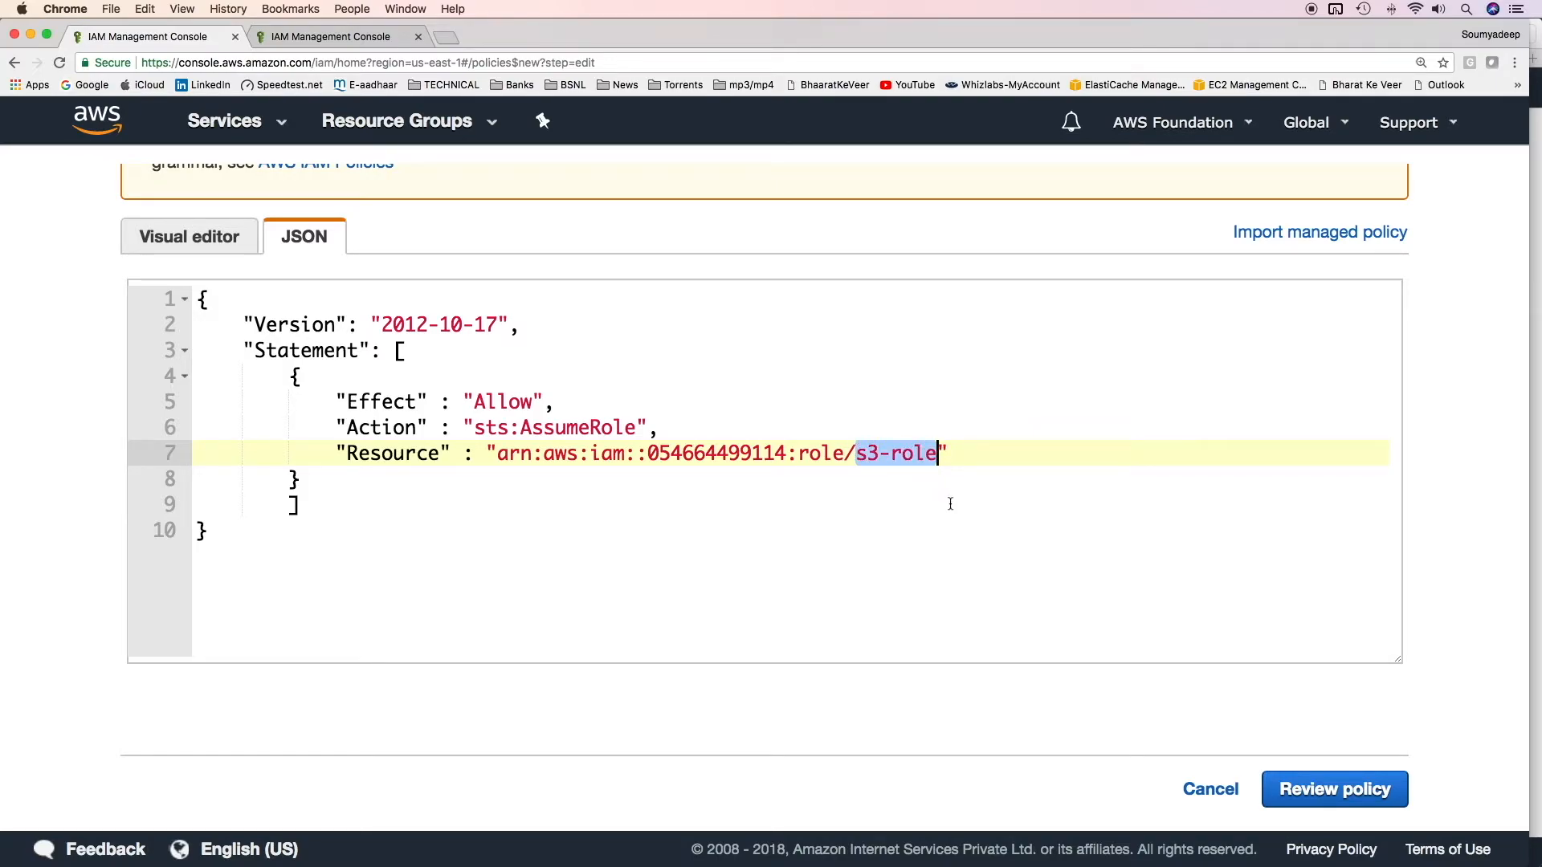
pyautogui.moveTo(289, 376); pyautogui.dragTo(367, 484)
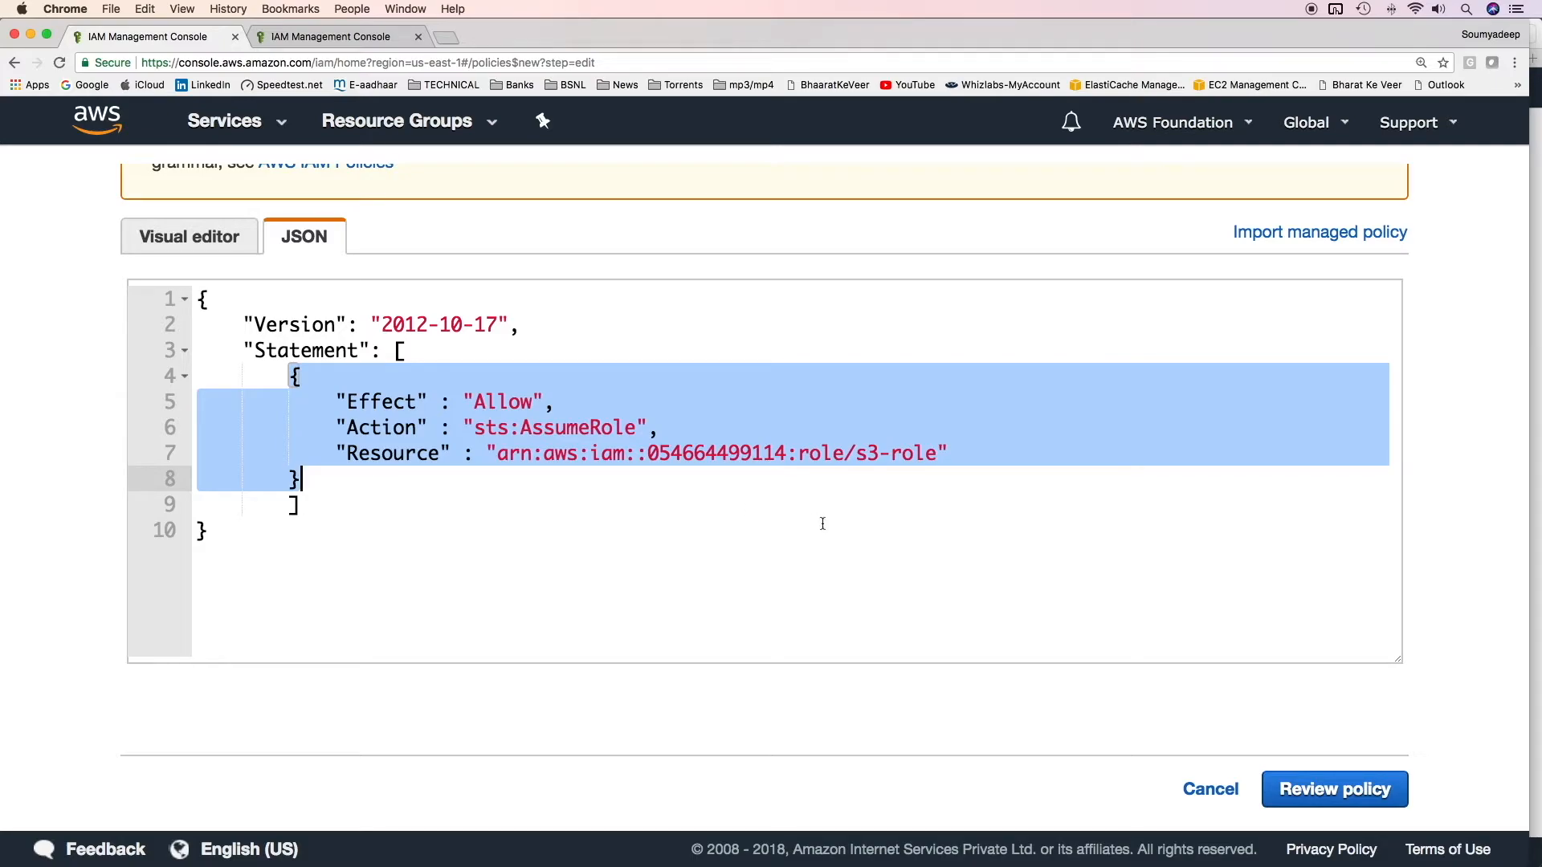
pyautogui.click(1108, 643)
pyautogui.click(1331, 791)
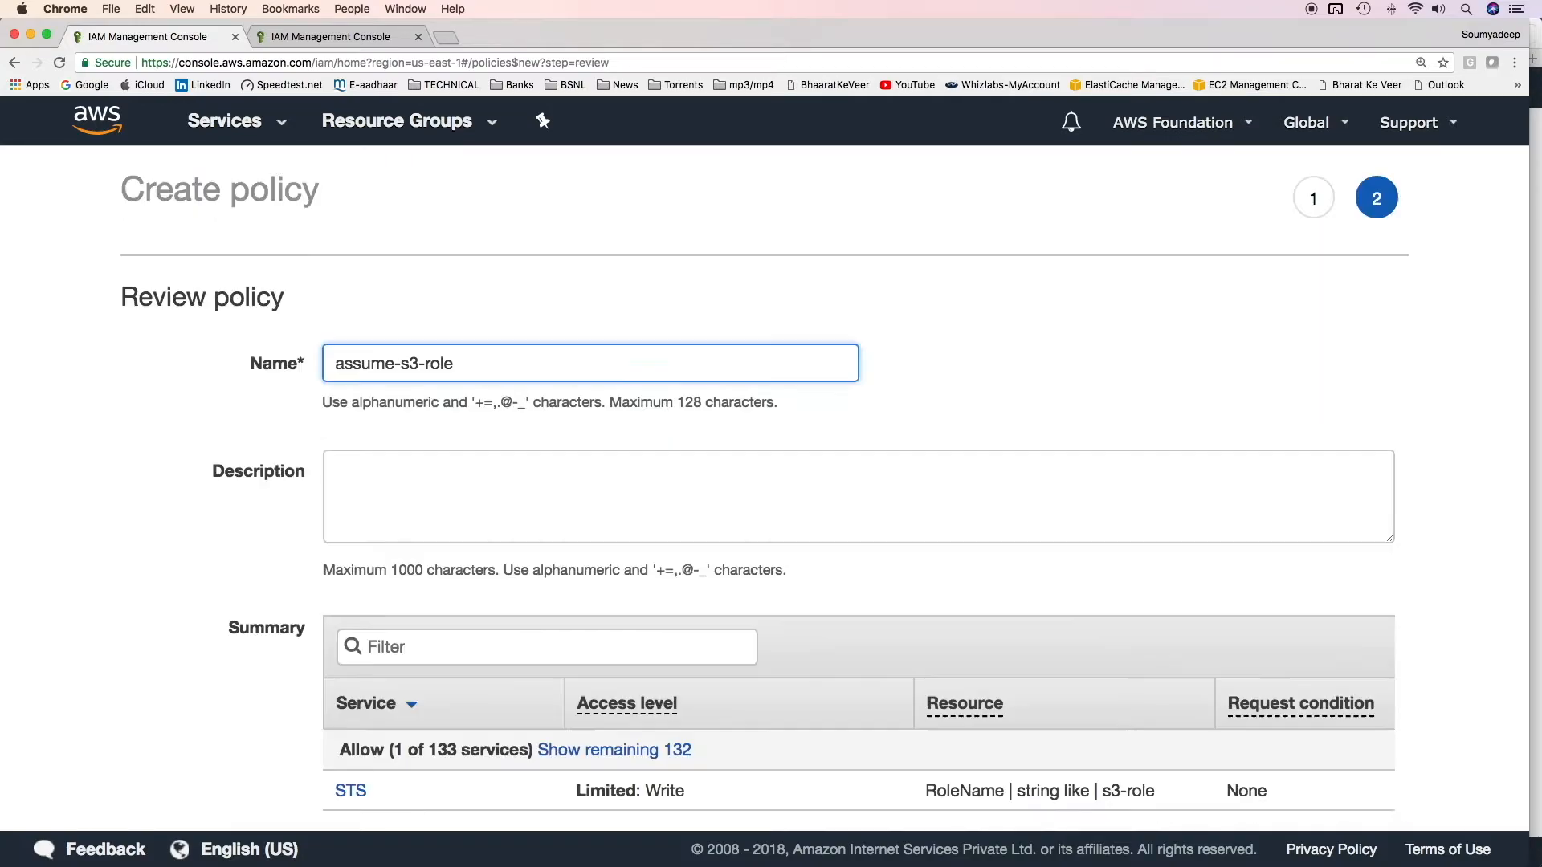
pyautogui.scroll(-5, 743, 410)
pyautogui.click(1334, 755)
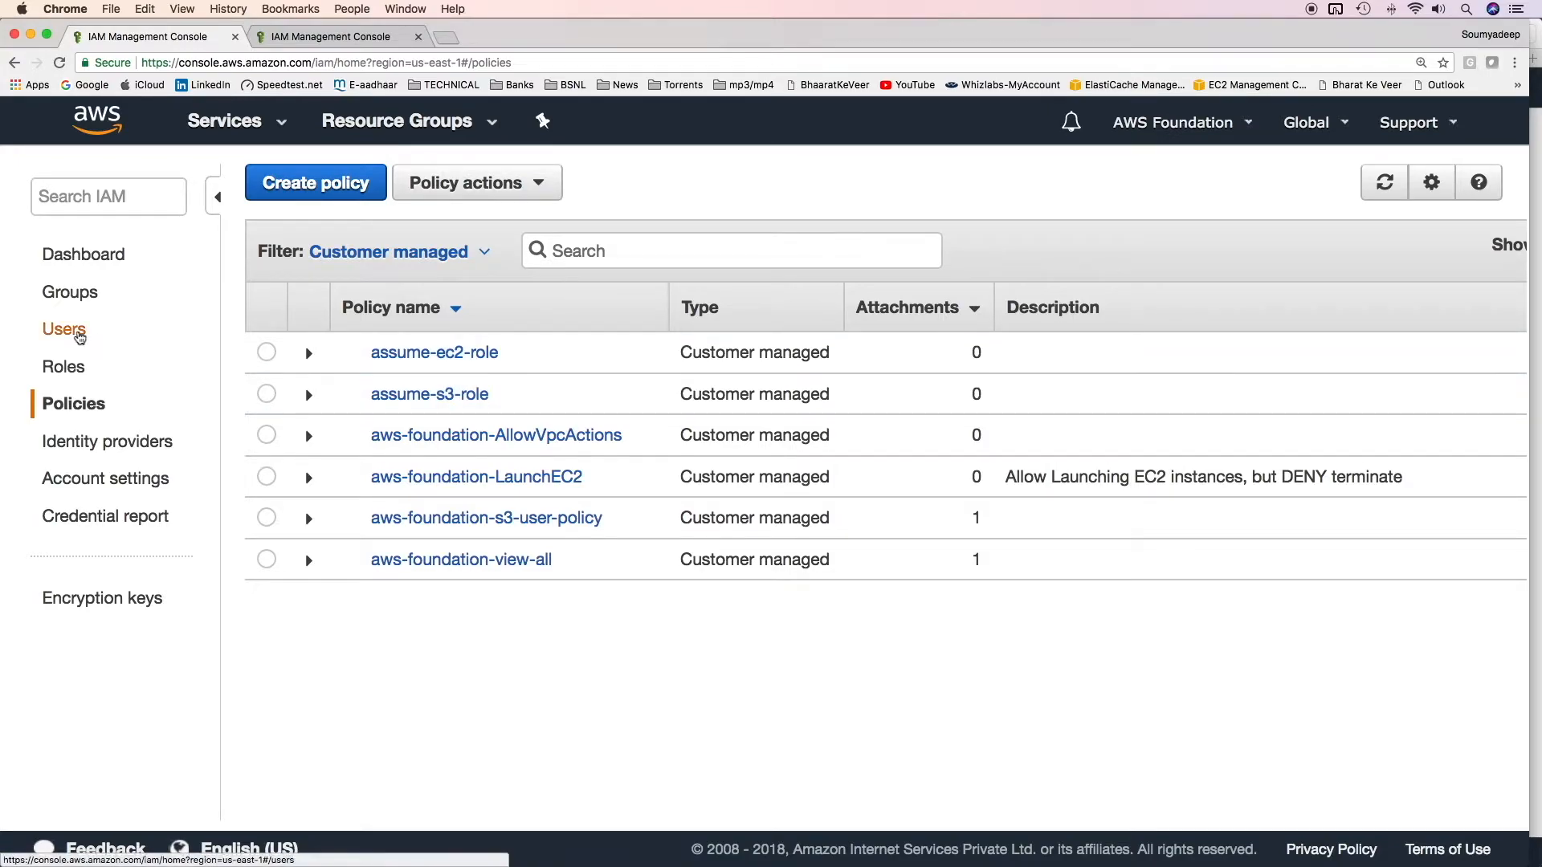
pyautogui.click(79, 337)
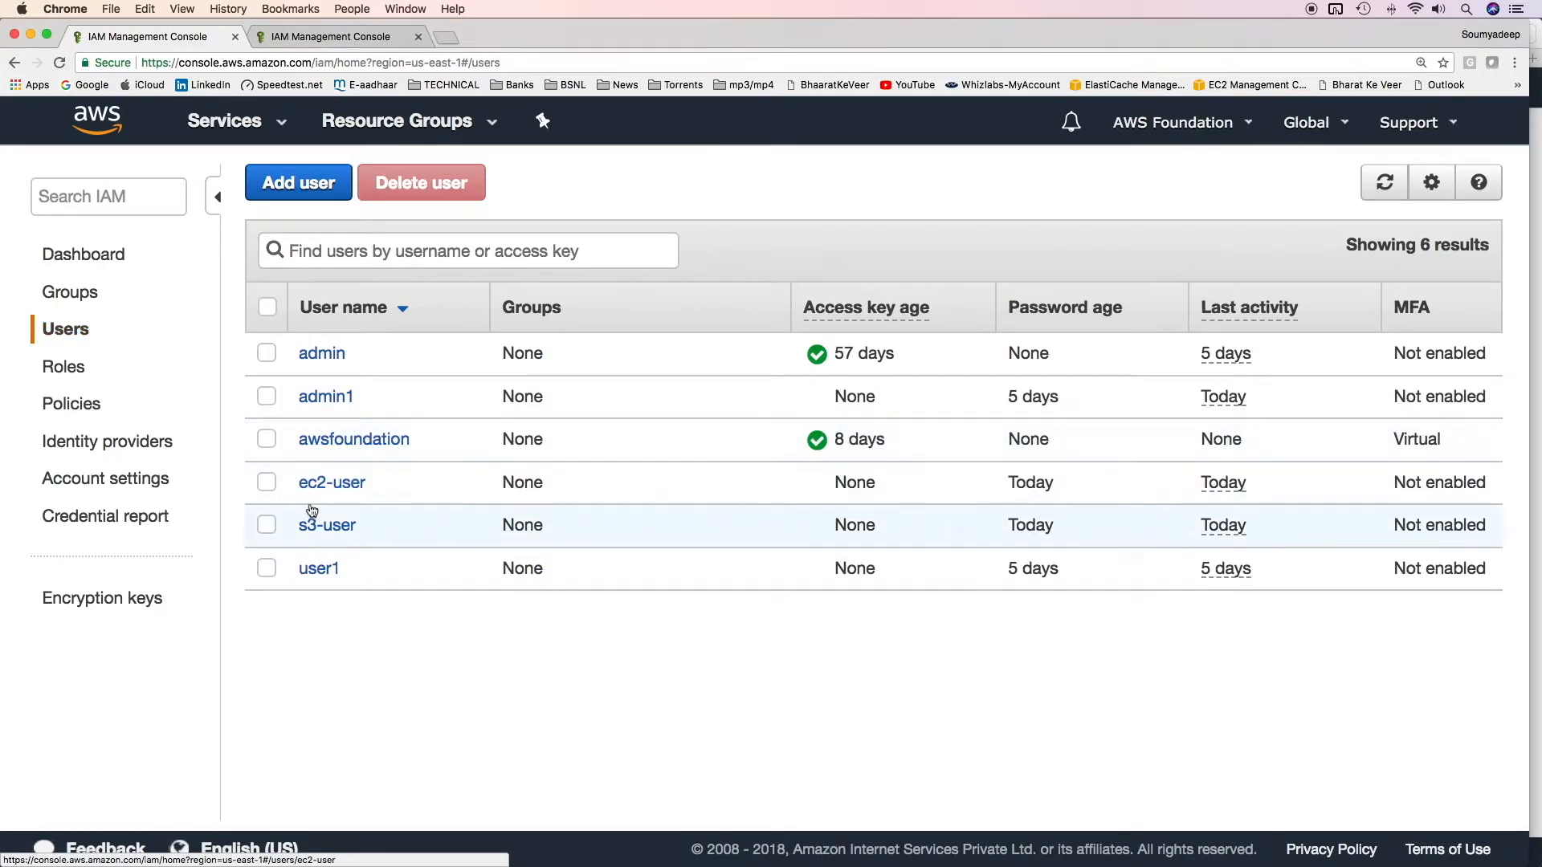
# Step: Give ec2-user the assume-s3-role policy via Attach existing policies directly
pyautogui.click(313, 488)
pyautogui.click(378, 500)
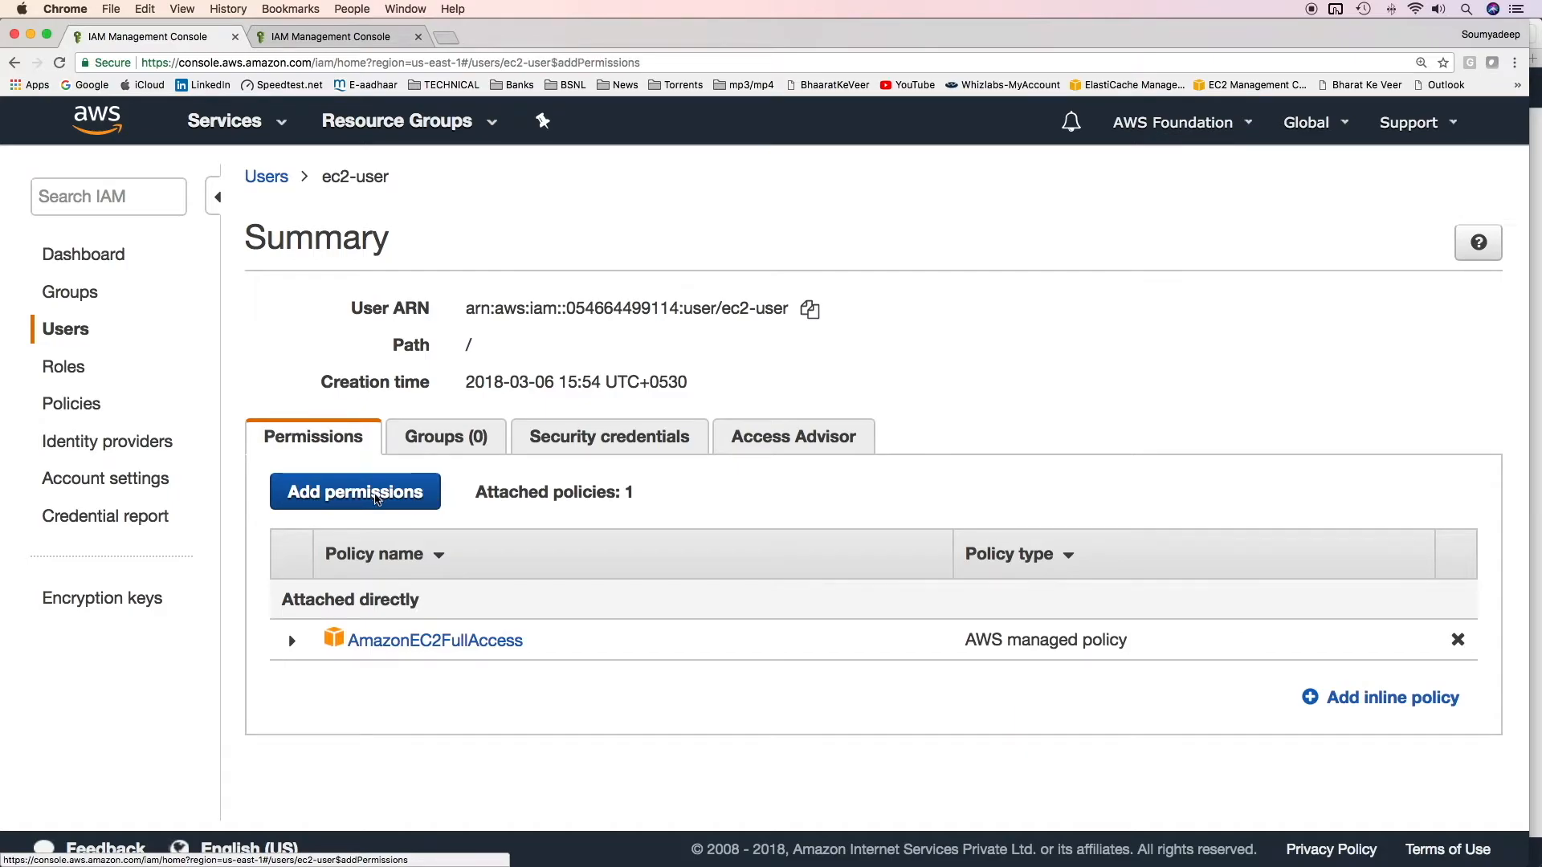
pyautogui.click(684, 381)
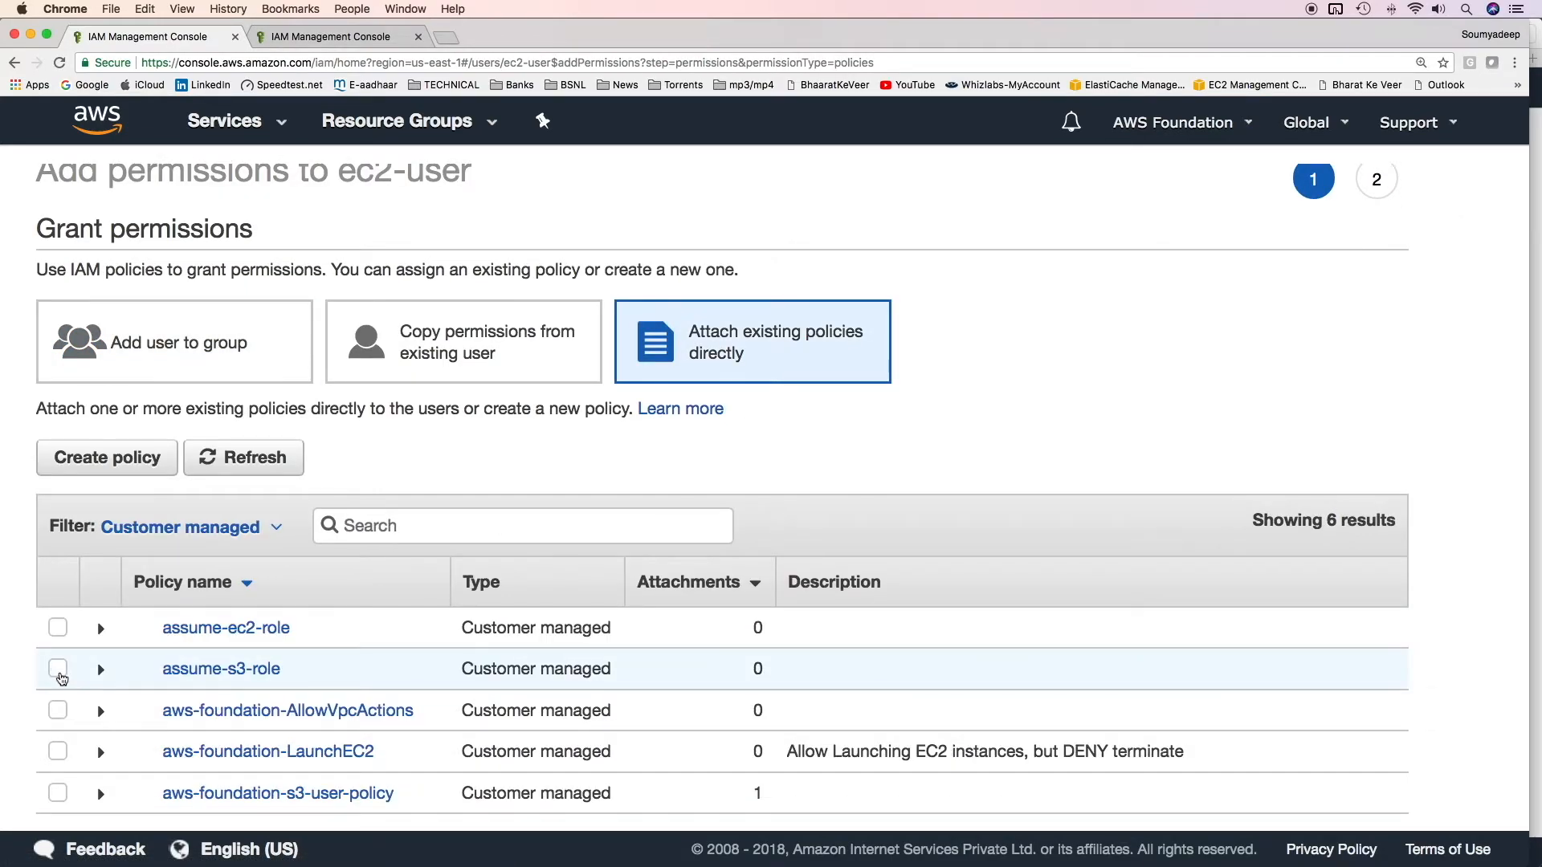
pyautogui.click(60, 673)
pyautogui.scroll(-1, 1114, 721)
pyautogui.scroll(-5, 1115, 721)
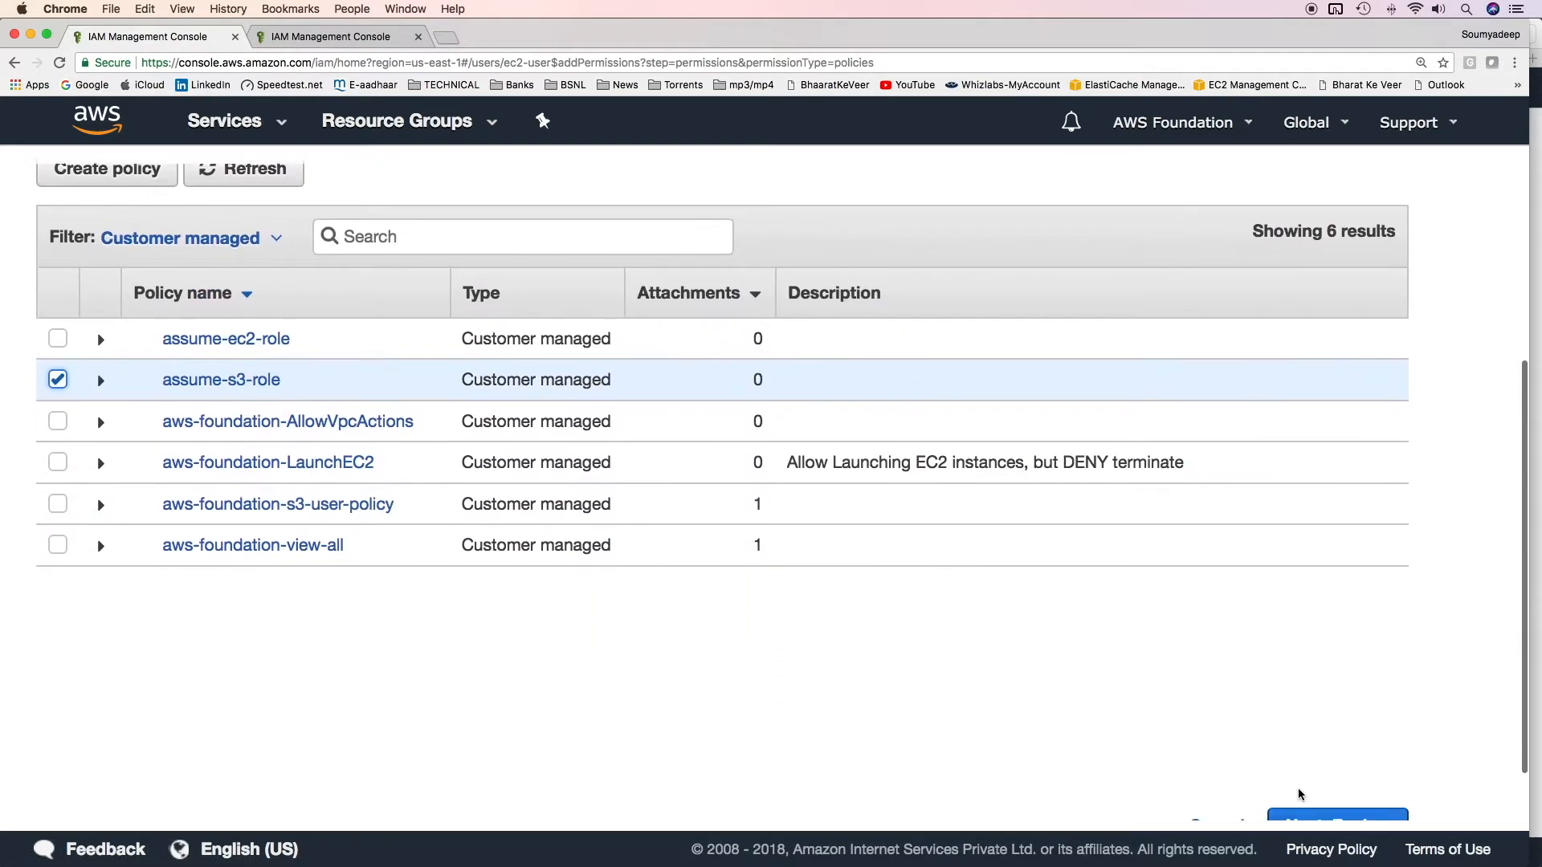
pyautogui.click(1342, 801)
pyautogui.click(1322, 495)
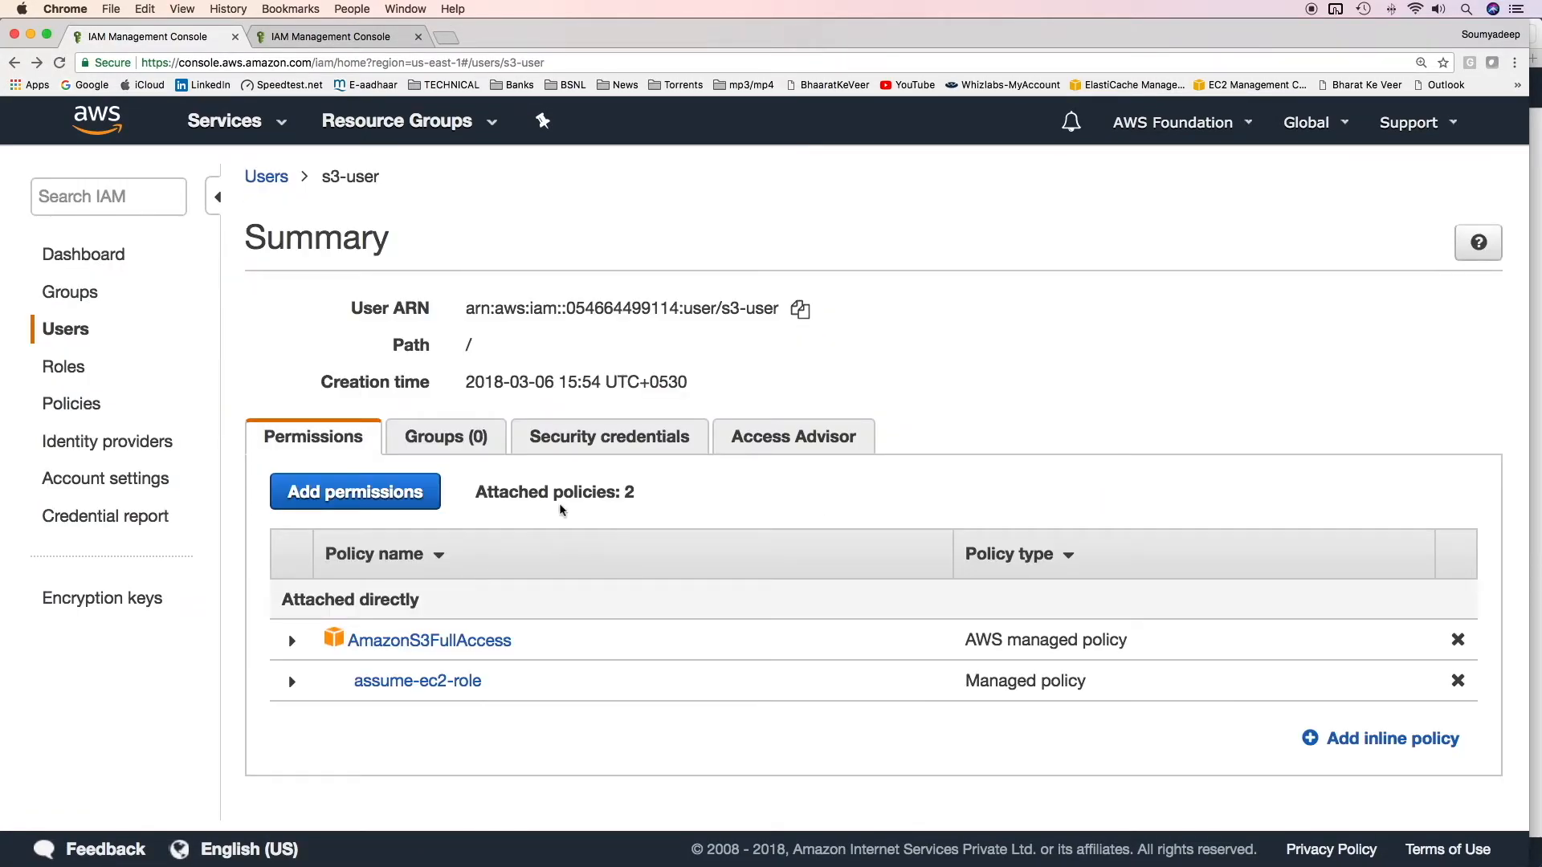
pyautogui.tripleClick(727, 309)
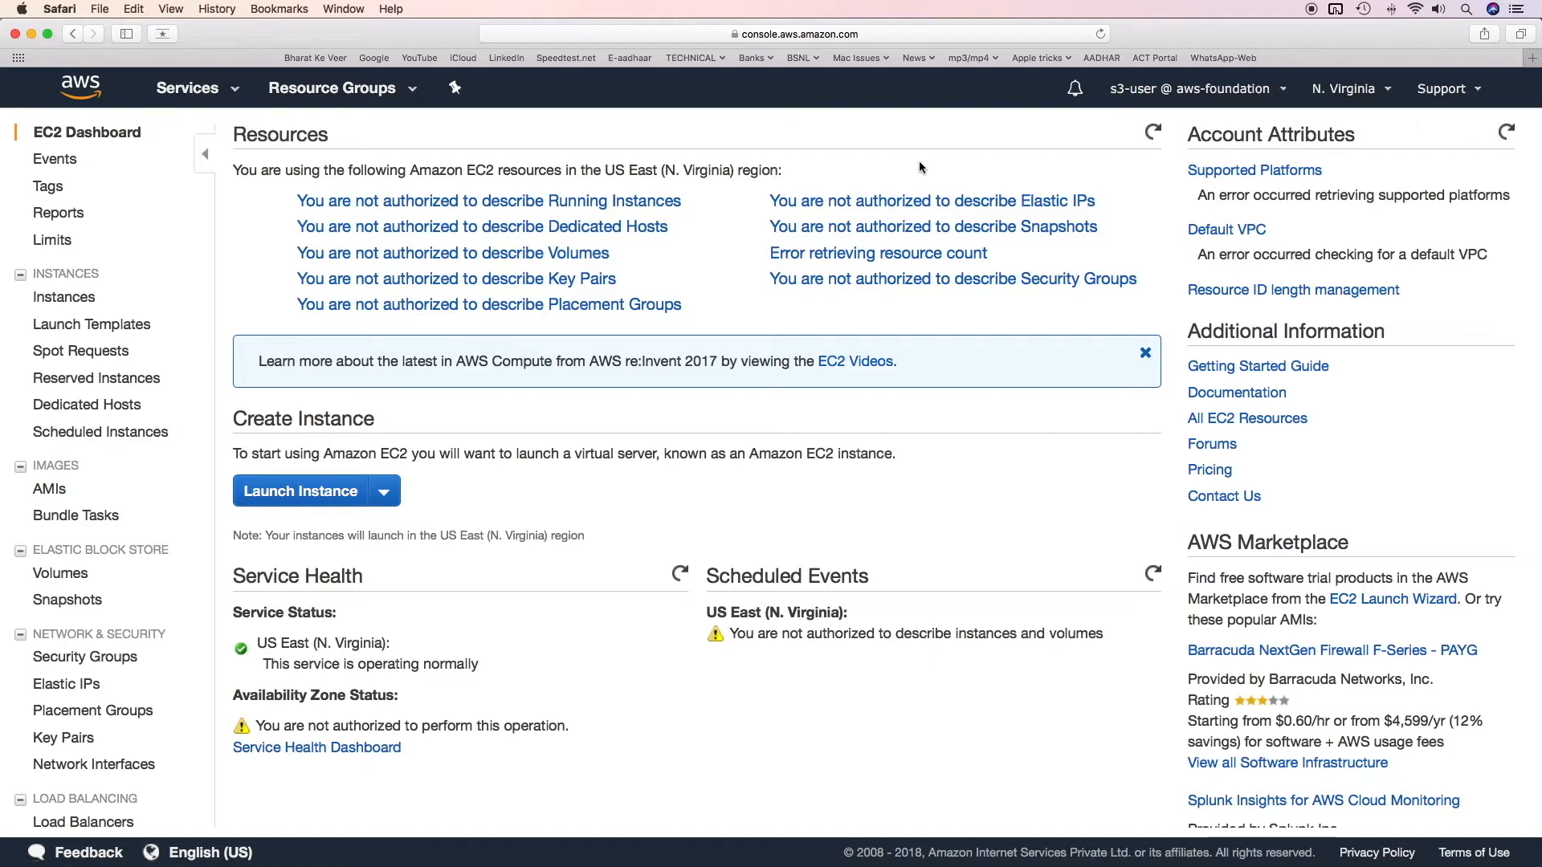
# Step: Switch into ec2-role in the aws-foundation account and open the EC2 dashboard
pyautogui.click(1233, 95)
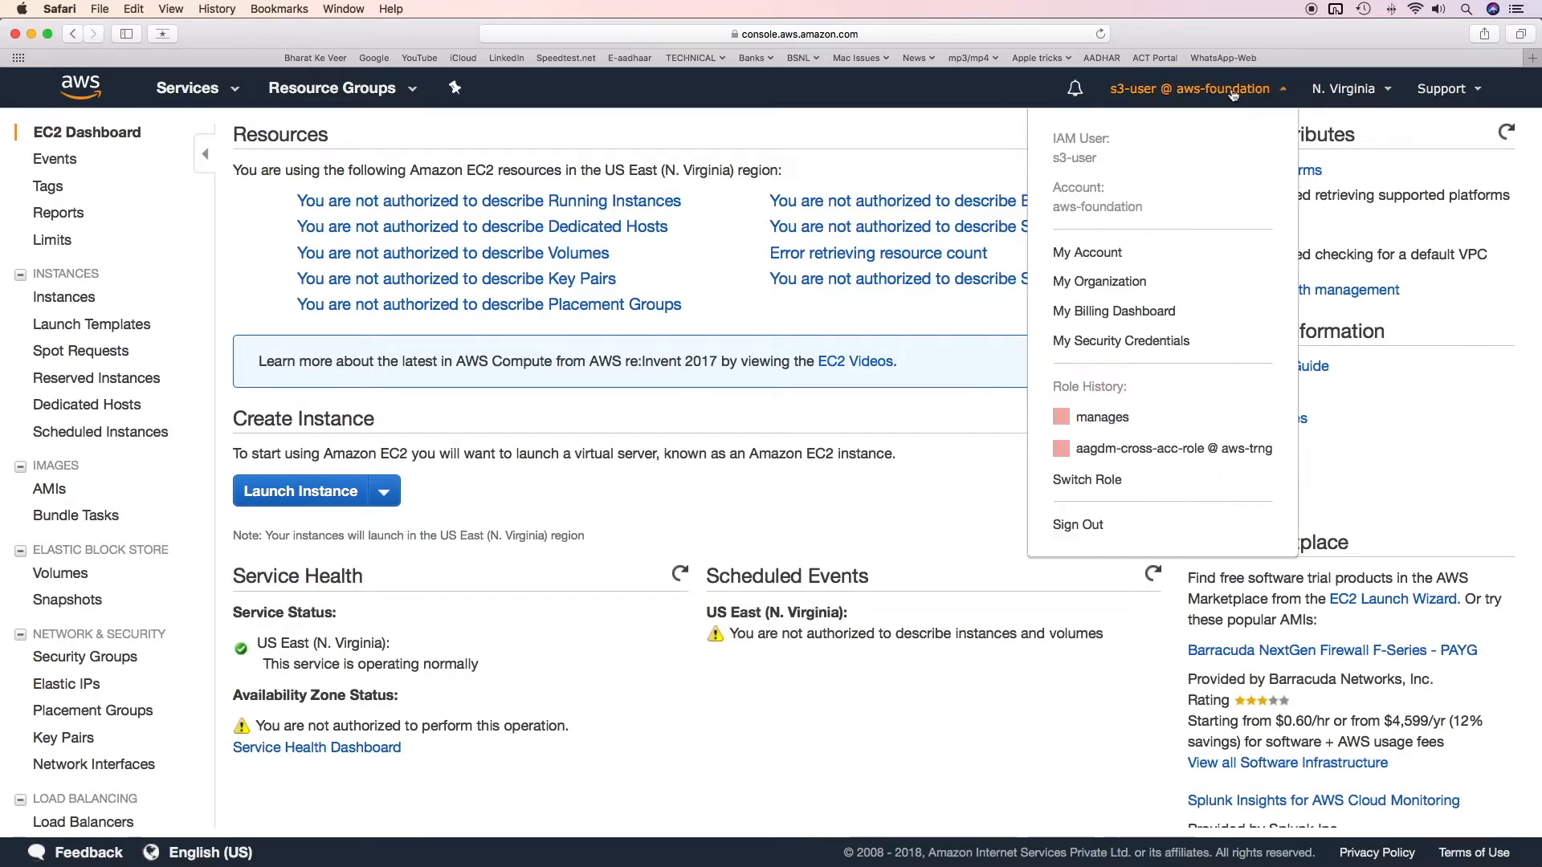
pyautogui.doubleClick(1080, 480)
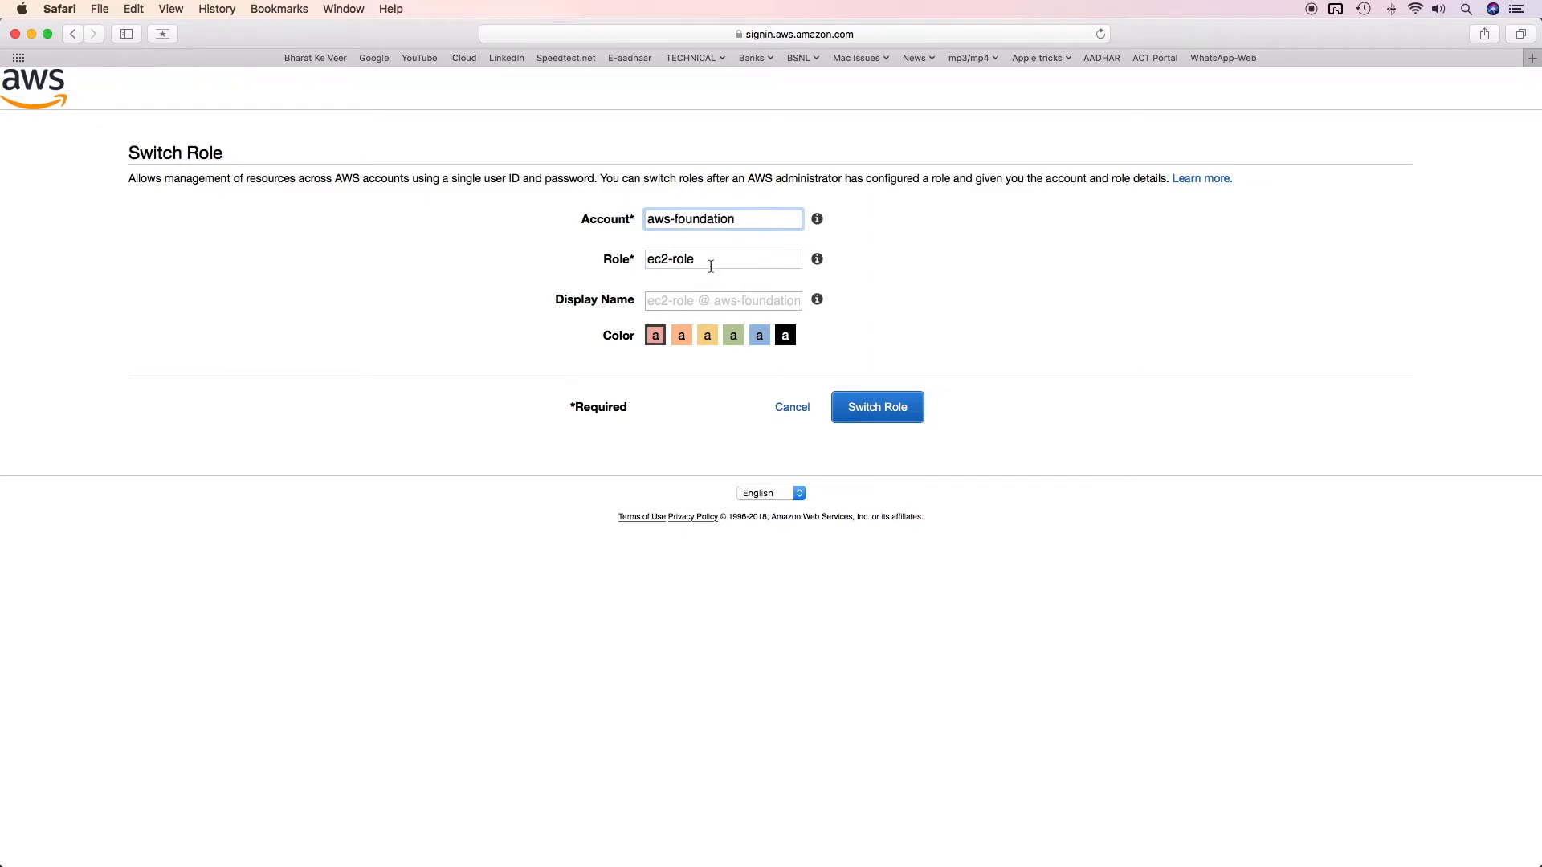
pyautogui.click(714, 261)
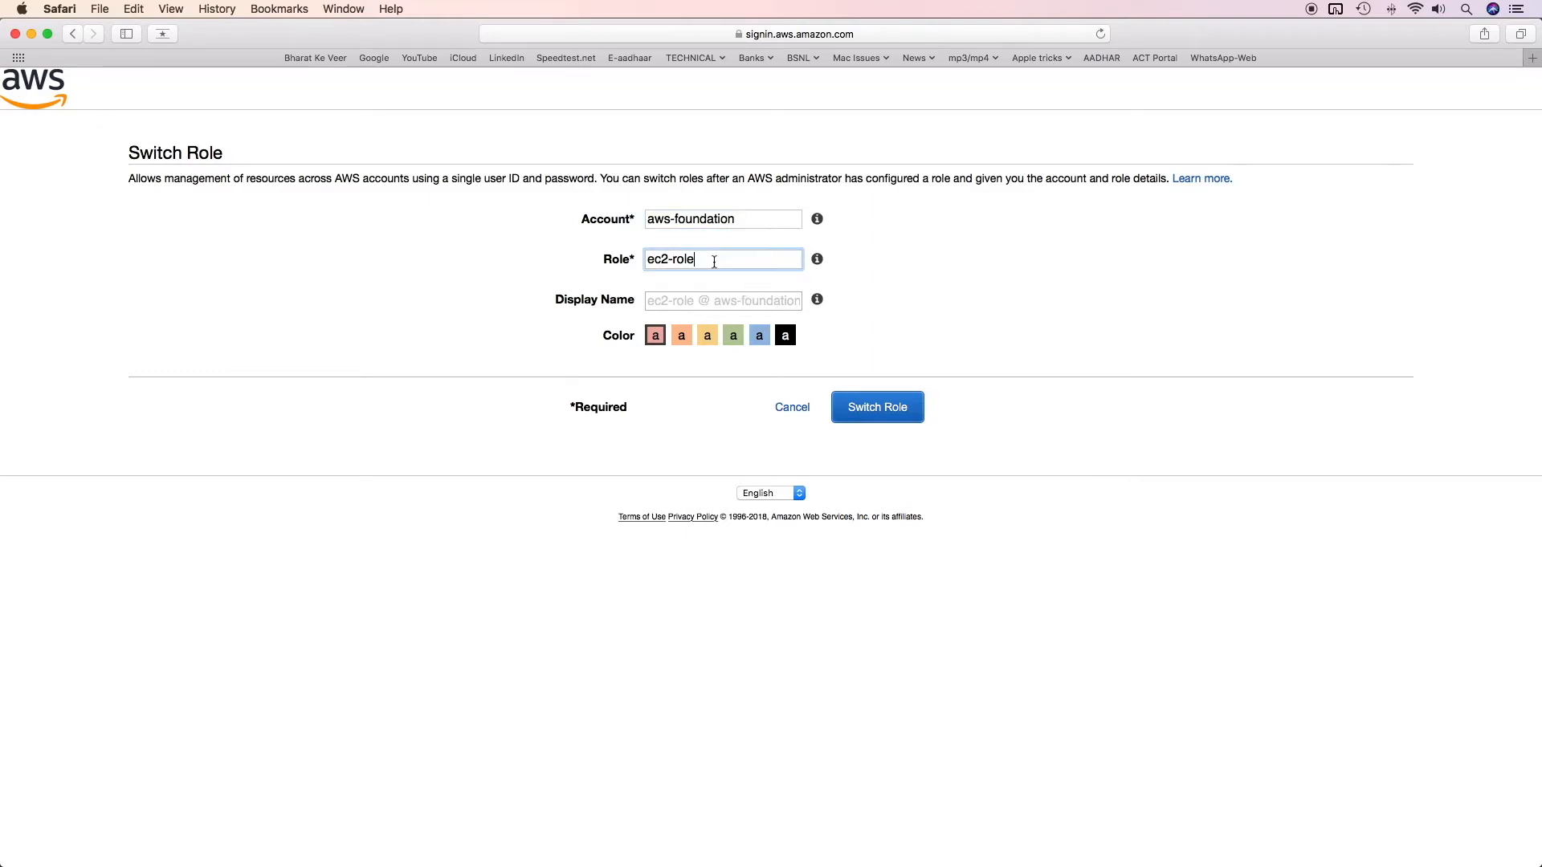
pyautogui.click(878, 411)
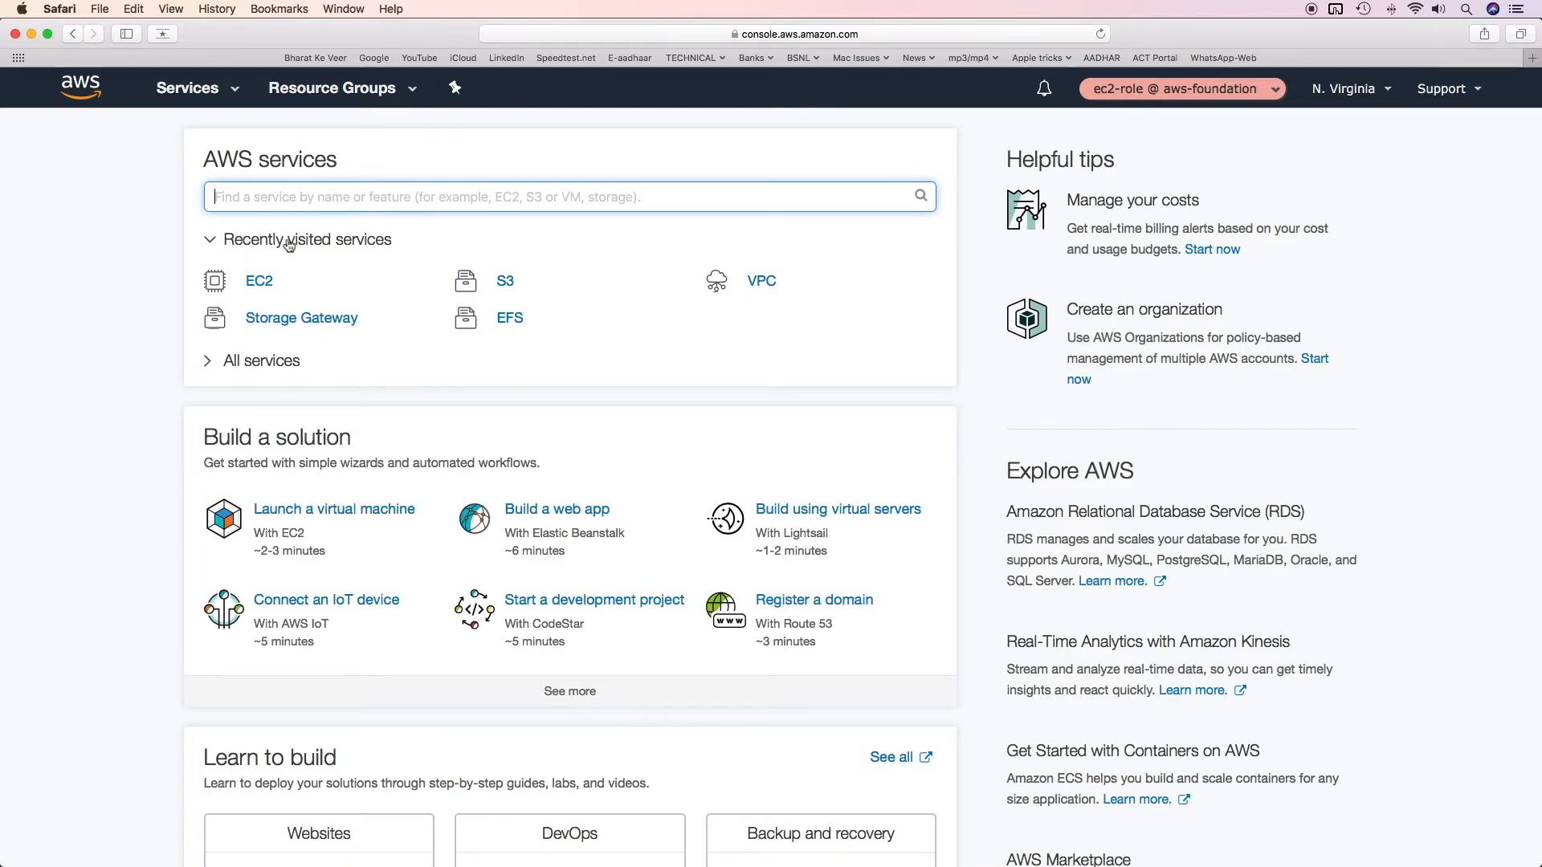
pyautogui.click(257, 283)
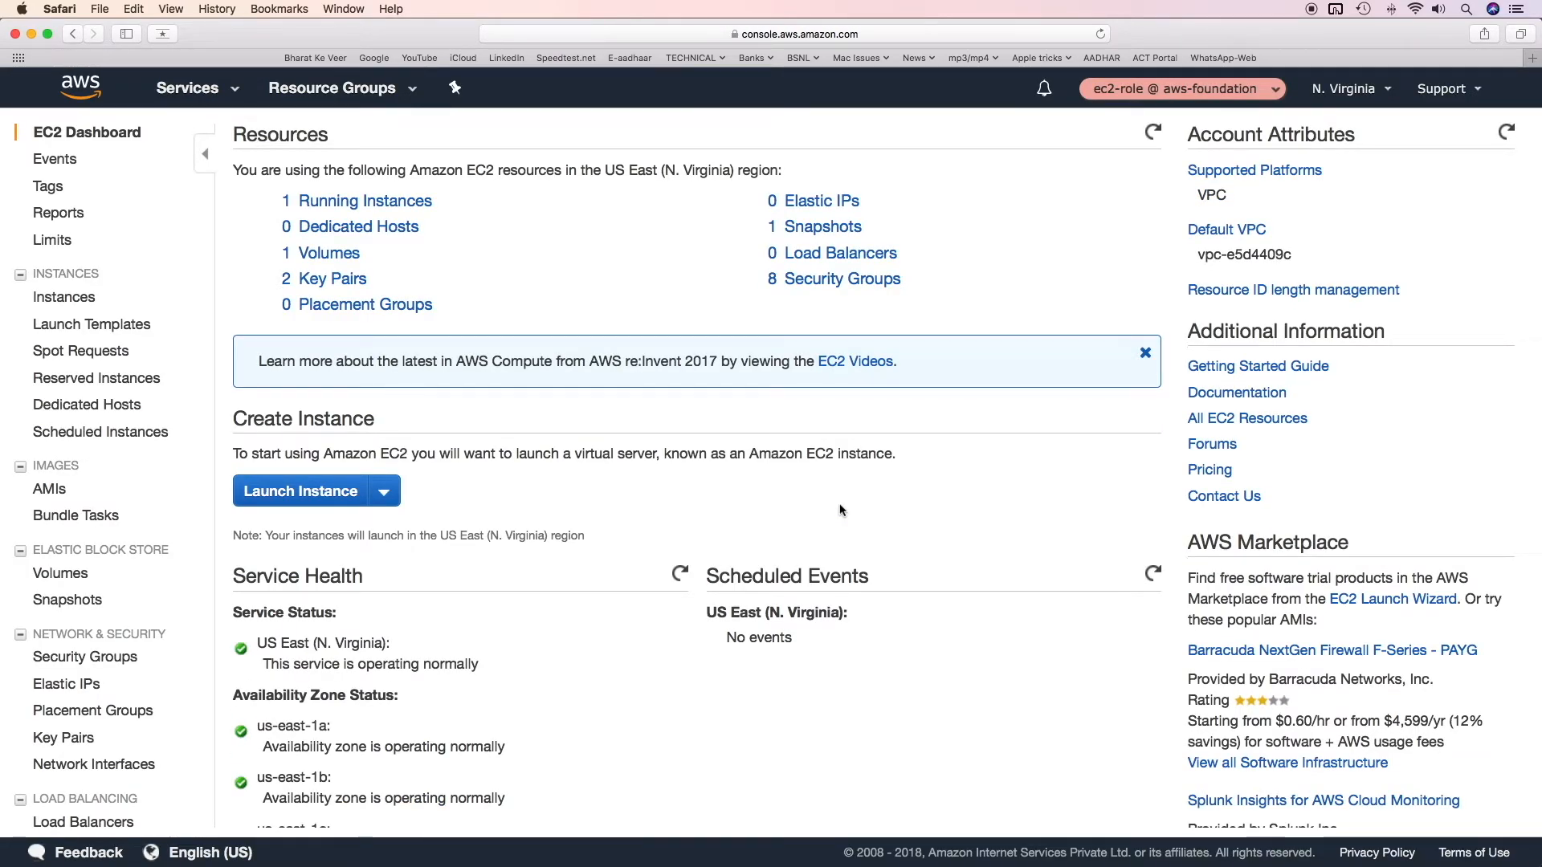
# Step: Confirm ec2-role is denied S3 access, then sign back in with the ec2-user credentials
pyautogui.click(197, 90)
pyautogui.click(63, 244)
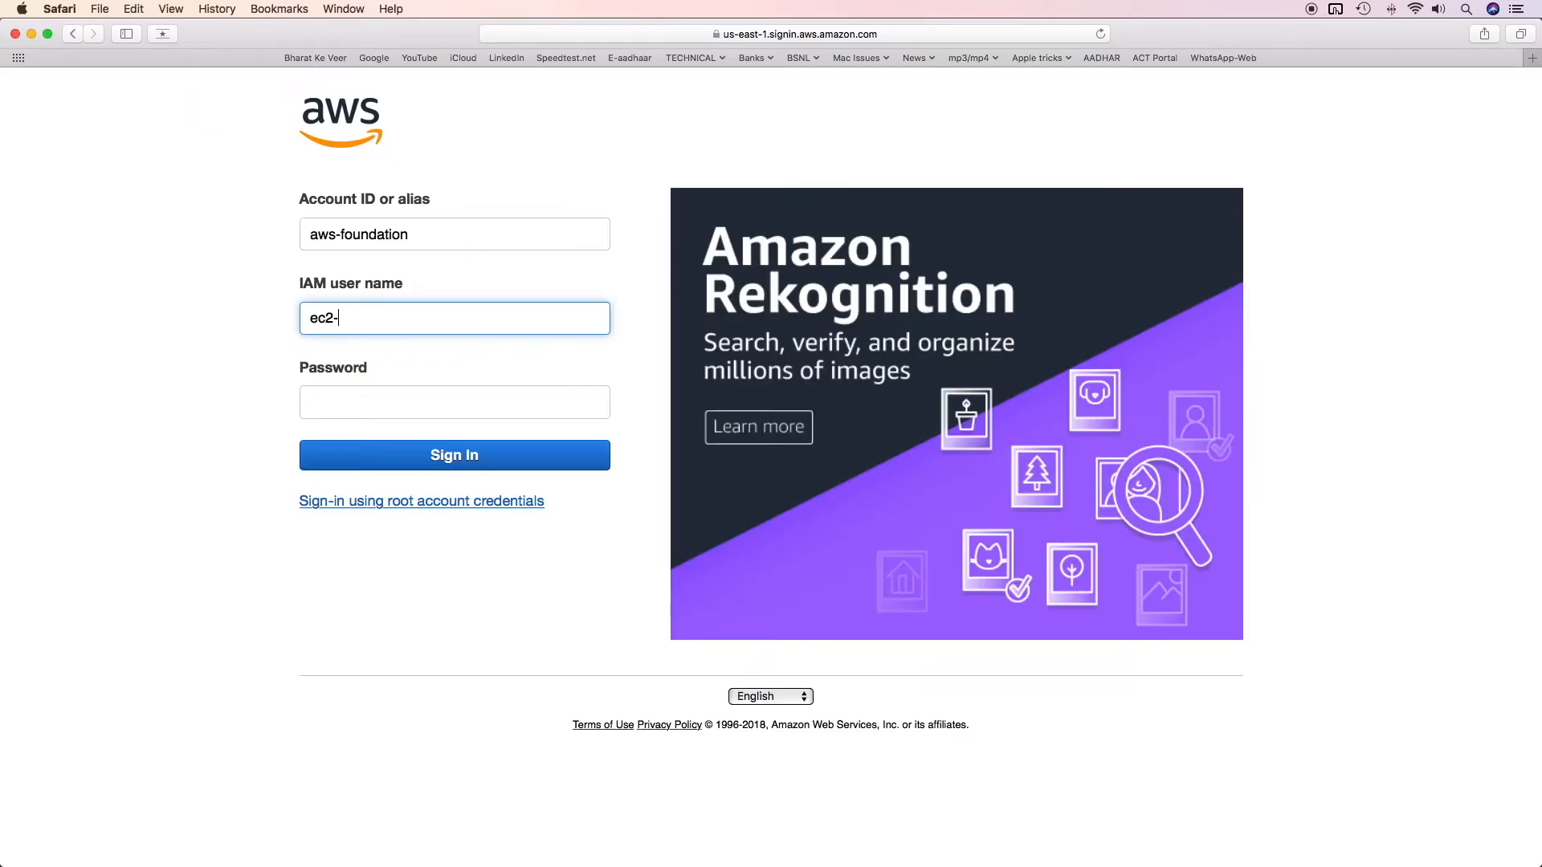
pyautogui.write('user')
pyautogui.press('Tab')
pyautogui.write('•')
pyautogui.click(455, 462)
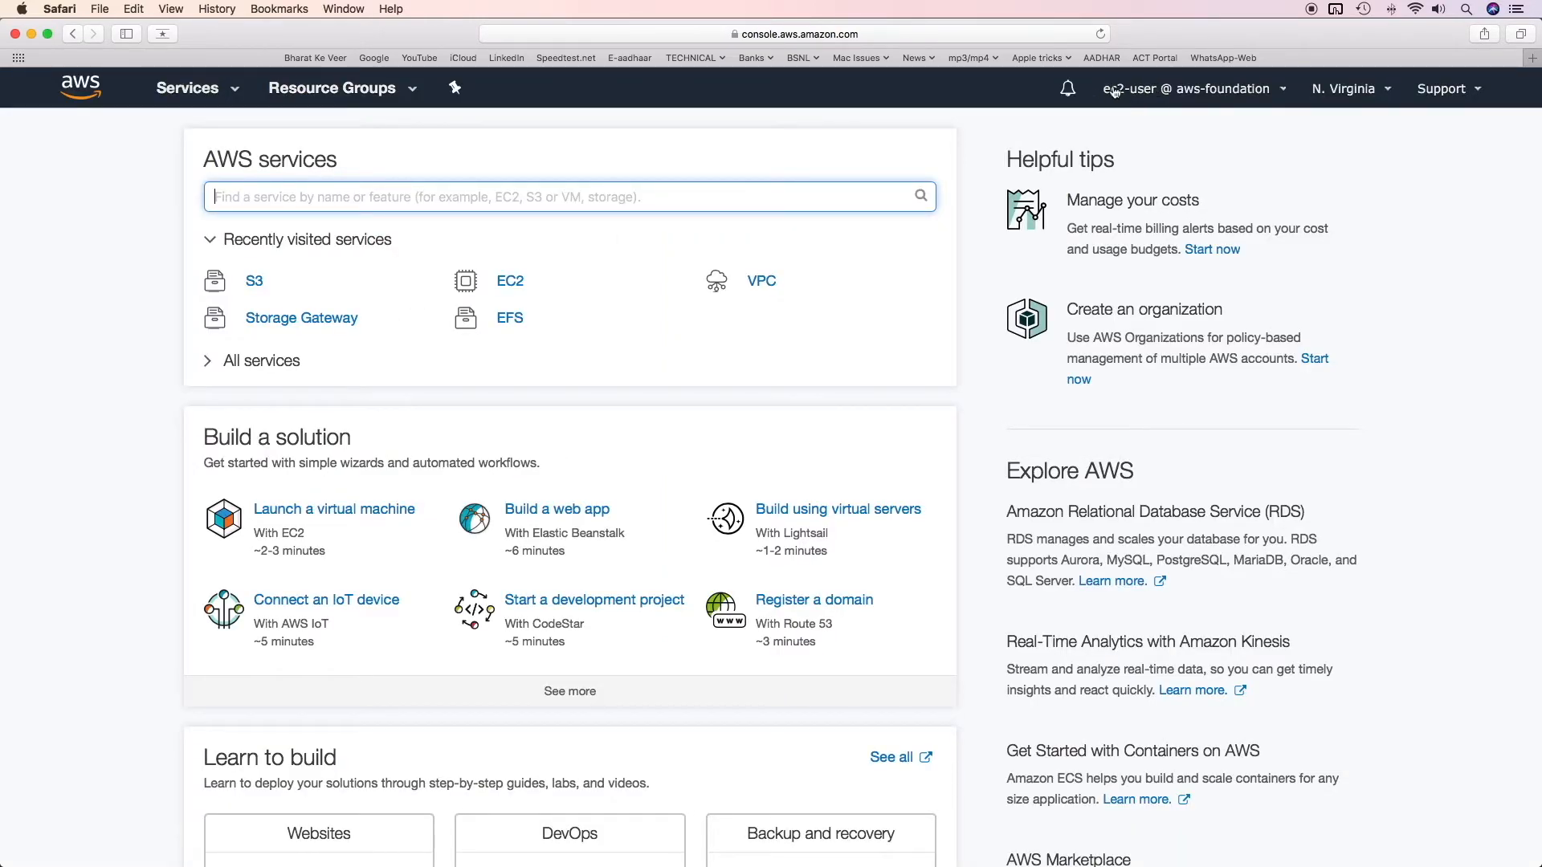
# Step: As ec2-user, open the EC2 console and then the S3 console
pyautogui.click(510, 283)
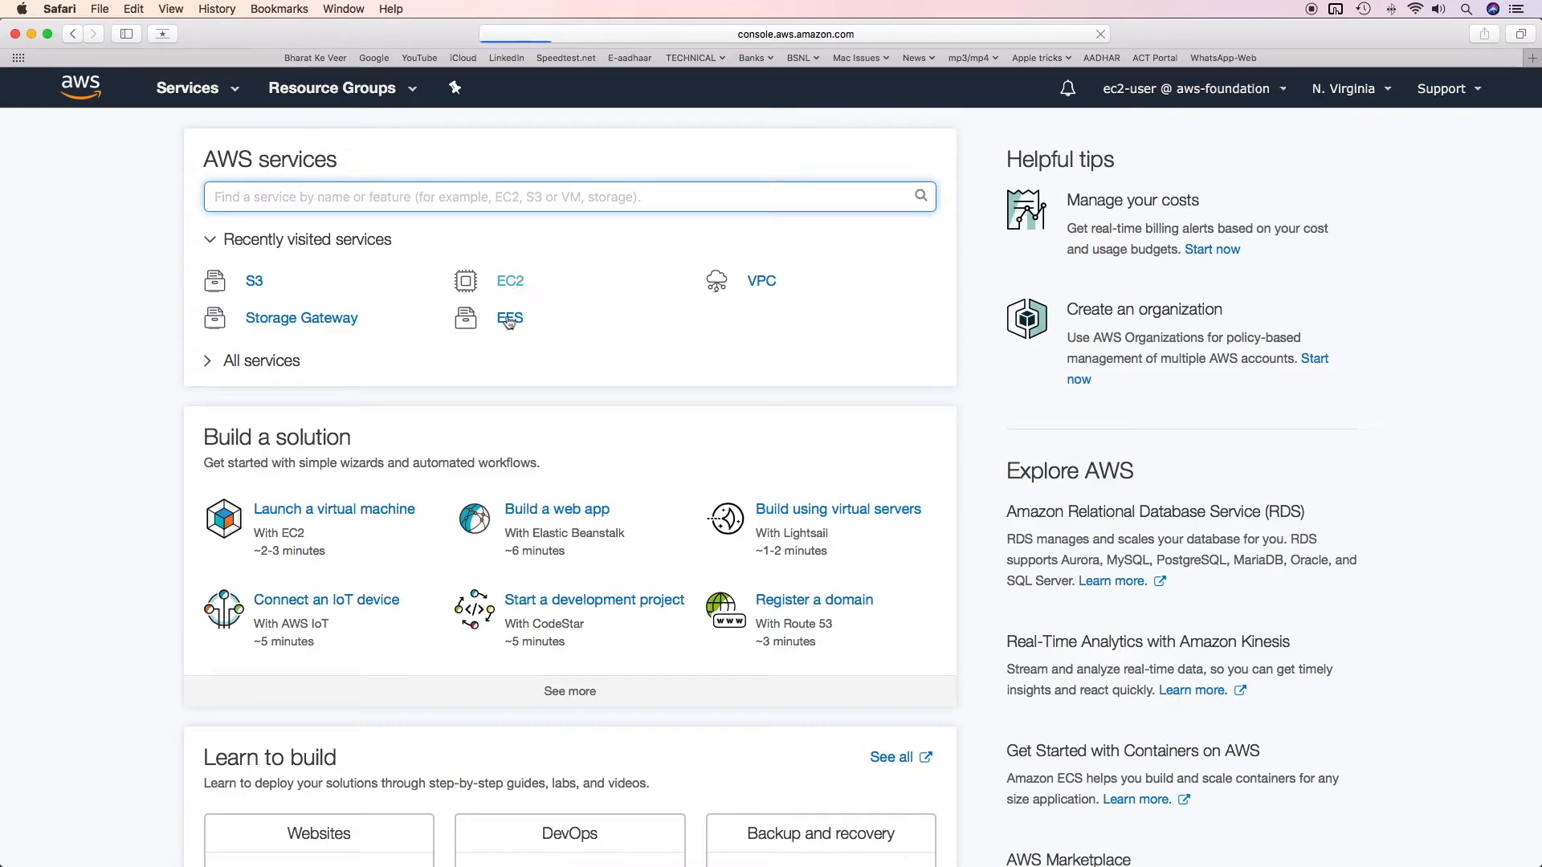
pyautogui.click(187, 88)
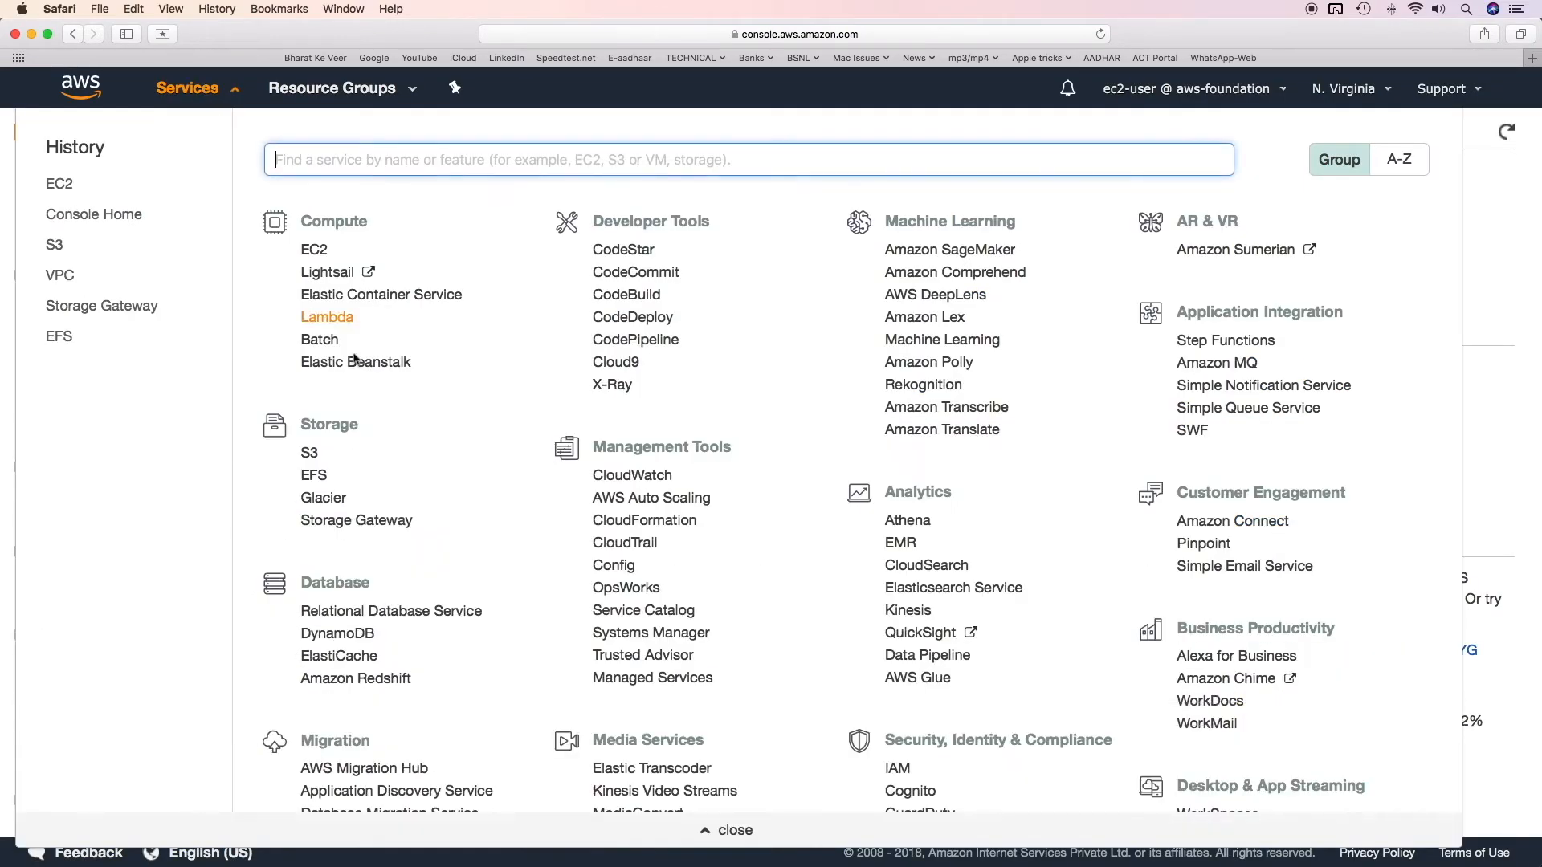
pyautogui.click(54, 245)
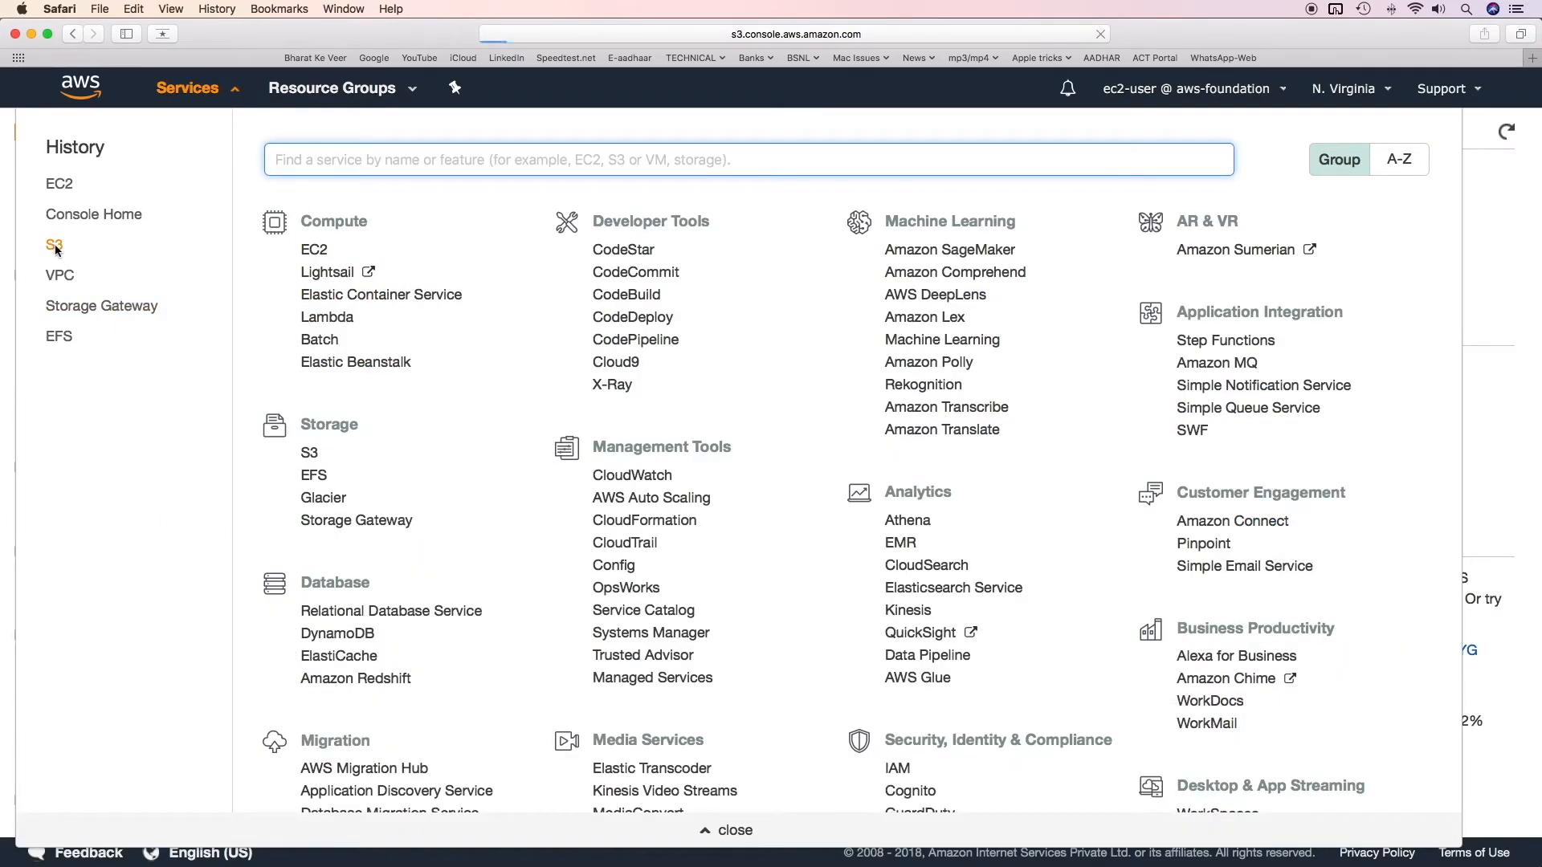
# Step: Fill the Switch Role form with account aws-foundation and role s3-role
pyautogui.click(1265, 95)
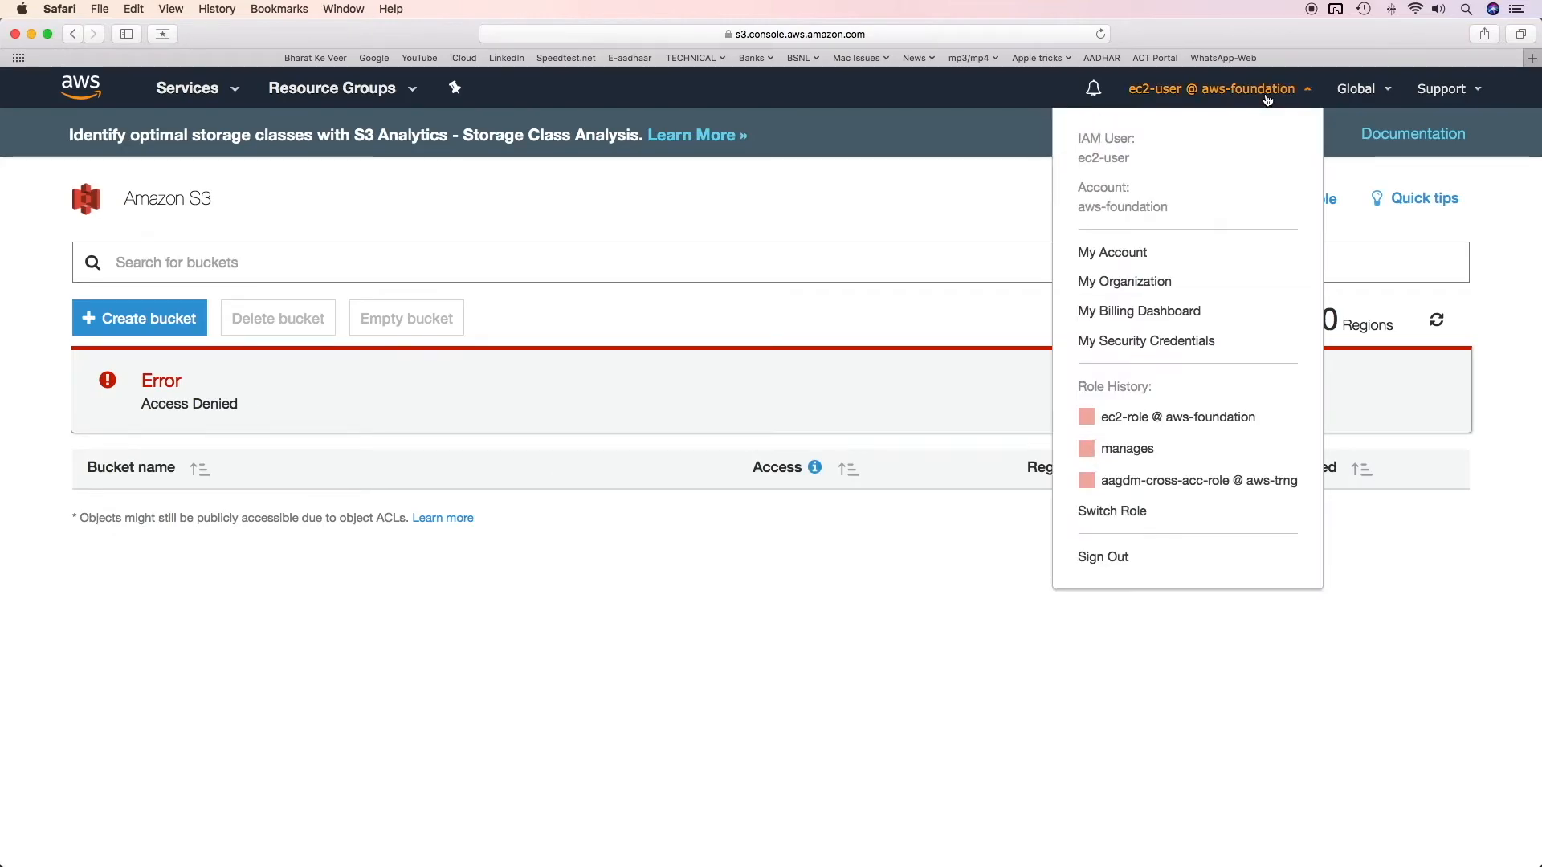
pyautogui.click(1112, 512)
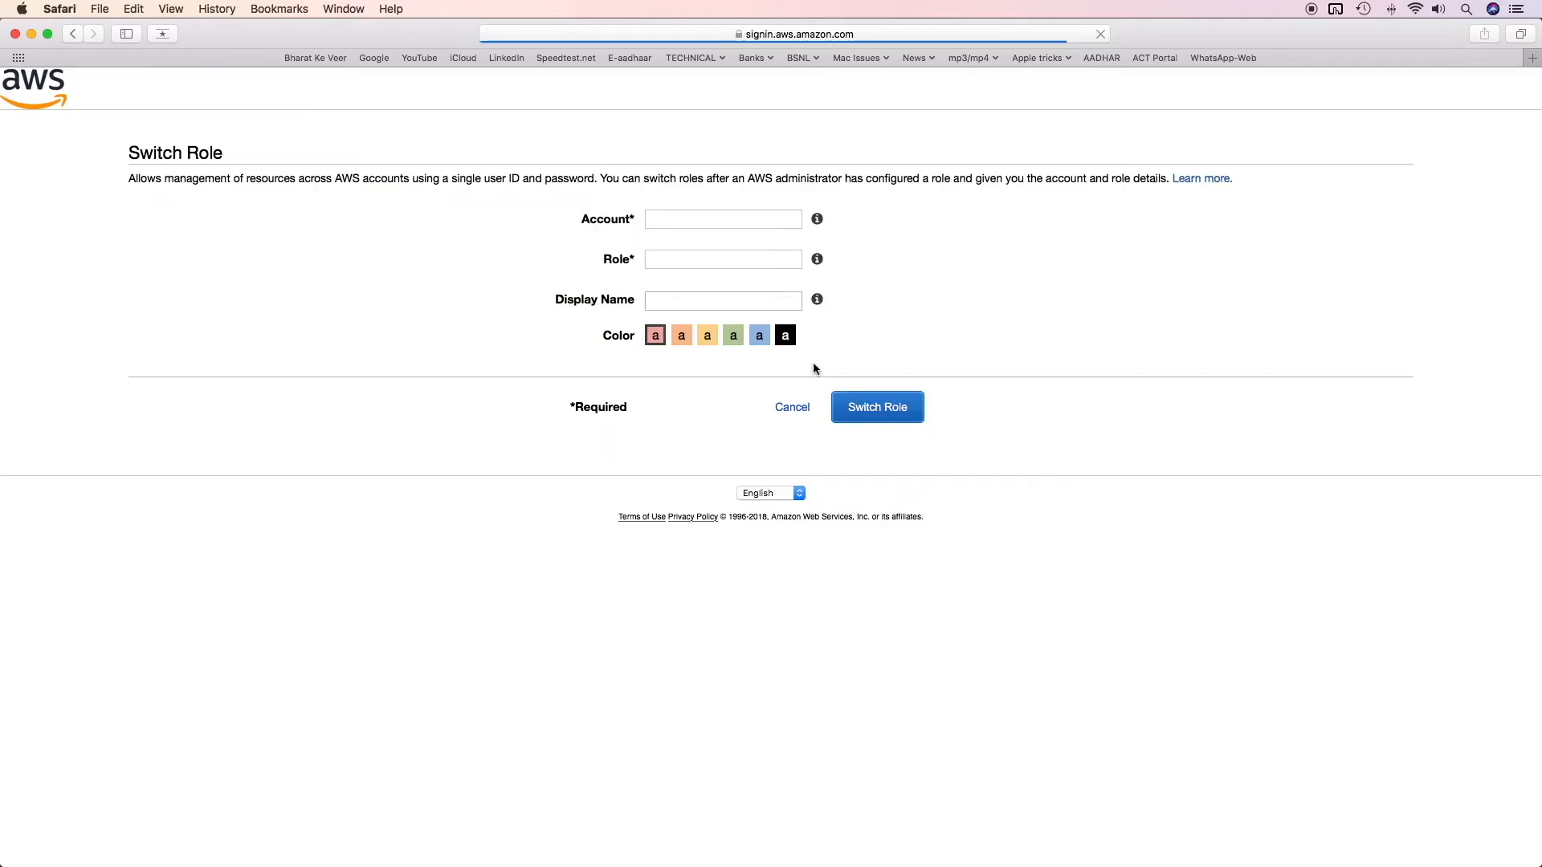
pyautogui.click(688, 219)
pyautogui.write('aws-foundation')
pyautogui.press('Tab')
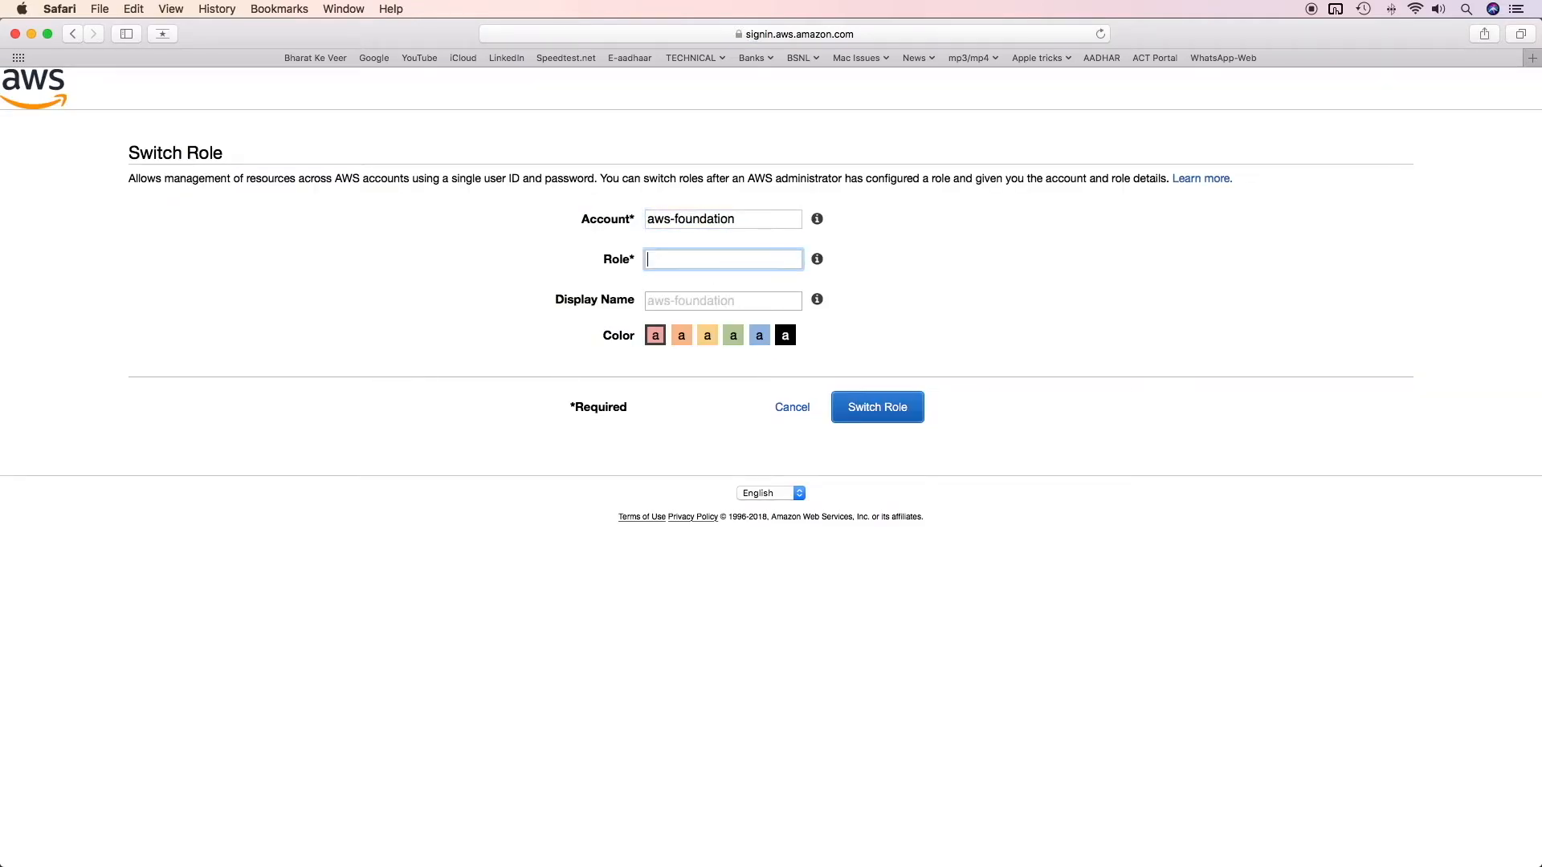
pyautogui.write('s3-role')
pyautogui.press('super+Tab')
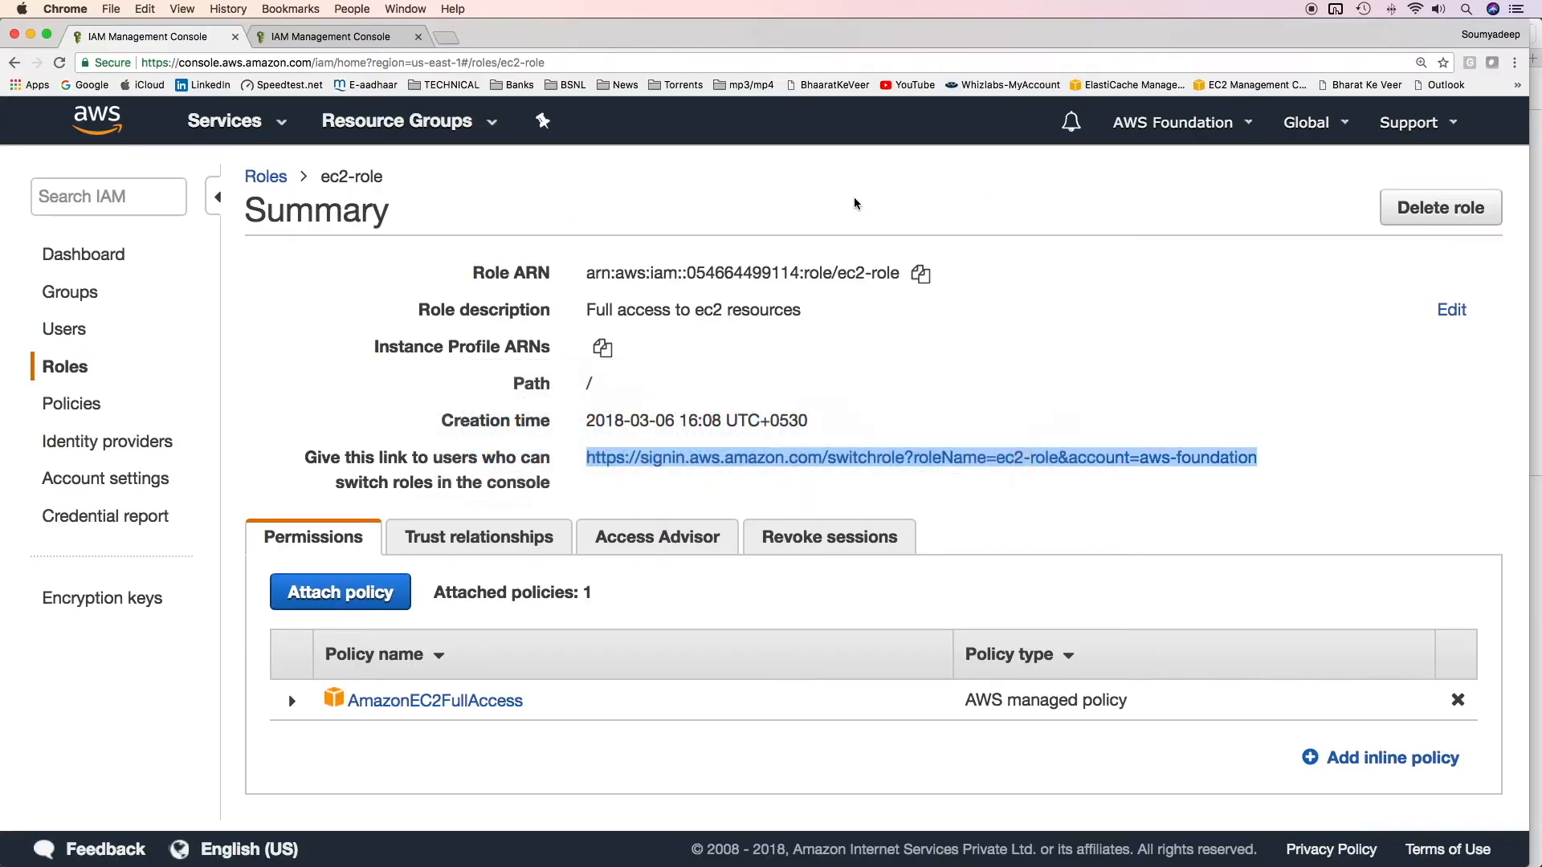
# Step: Follow s3-role's 'Give this link to users who can switch roles' URL
pyautogui.click(582, 454)
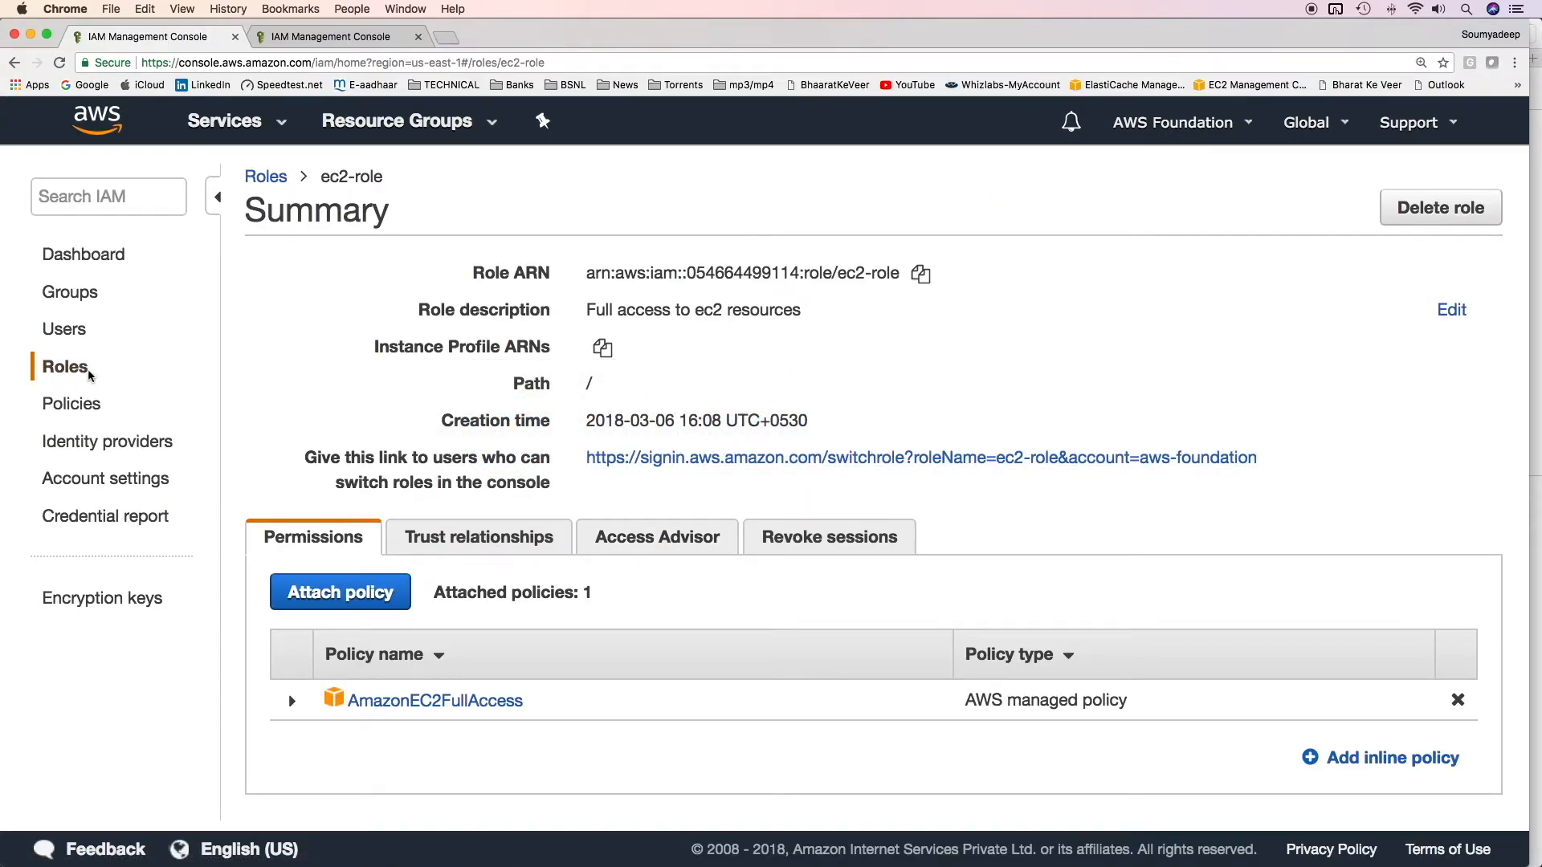
pyautogui.moveTo(306, 456); pyautogui.dragTo(572, 466)
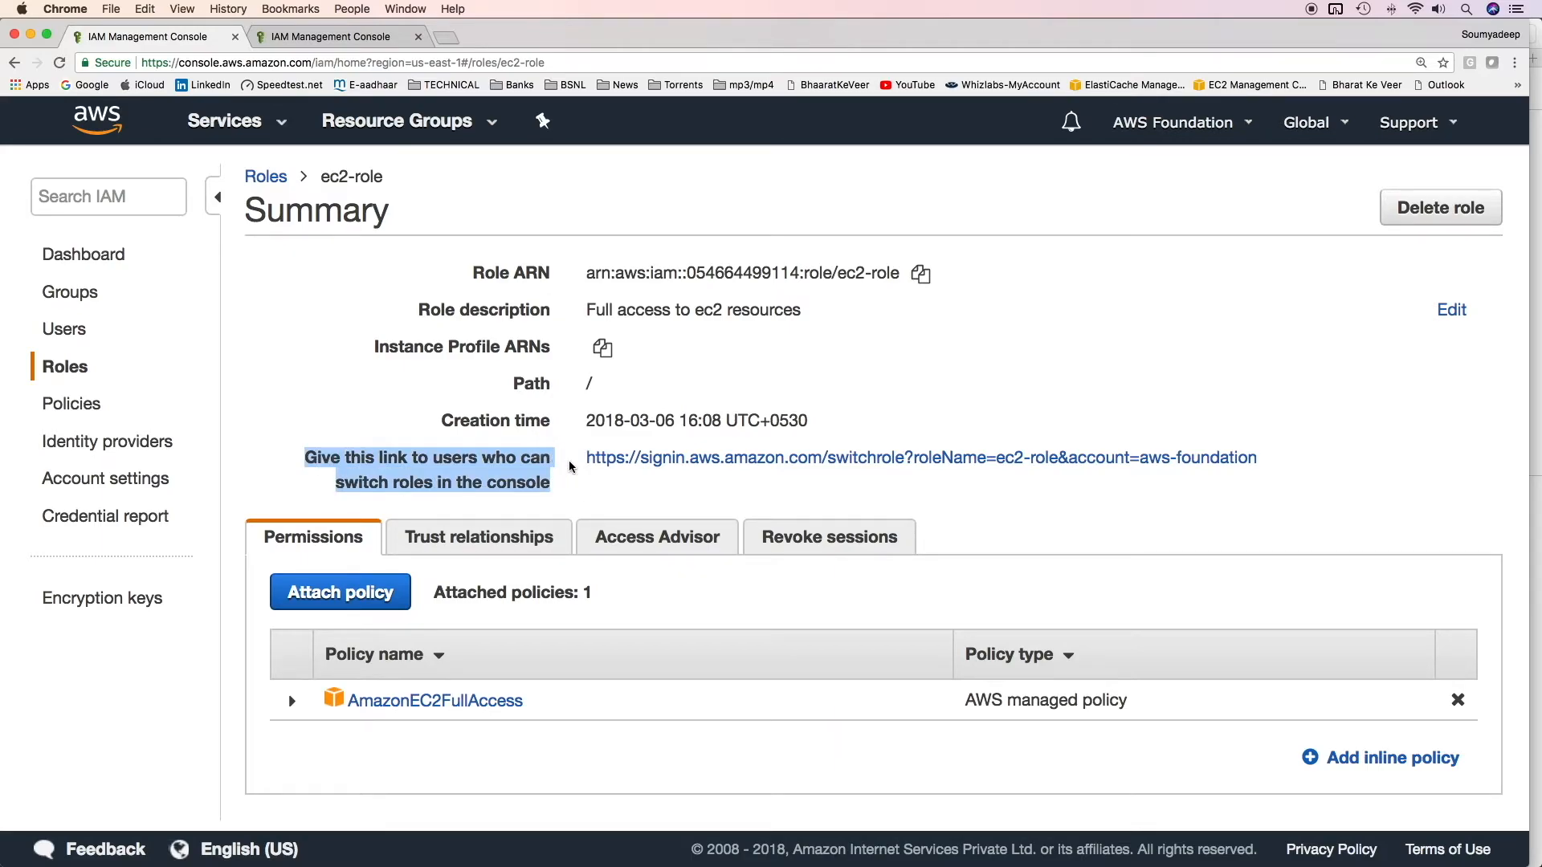
pyautogui.click(572, 466)
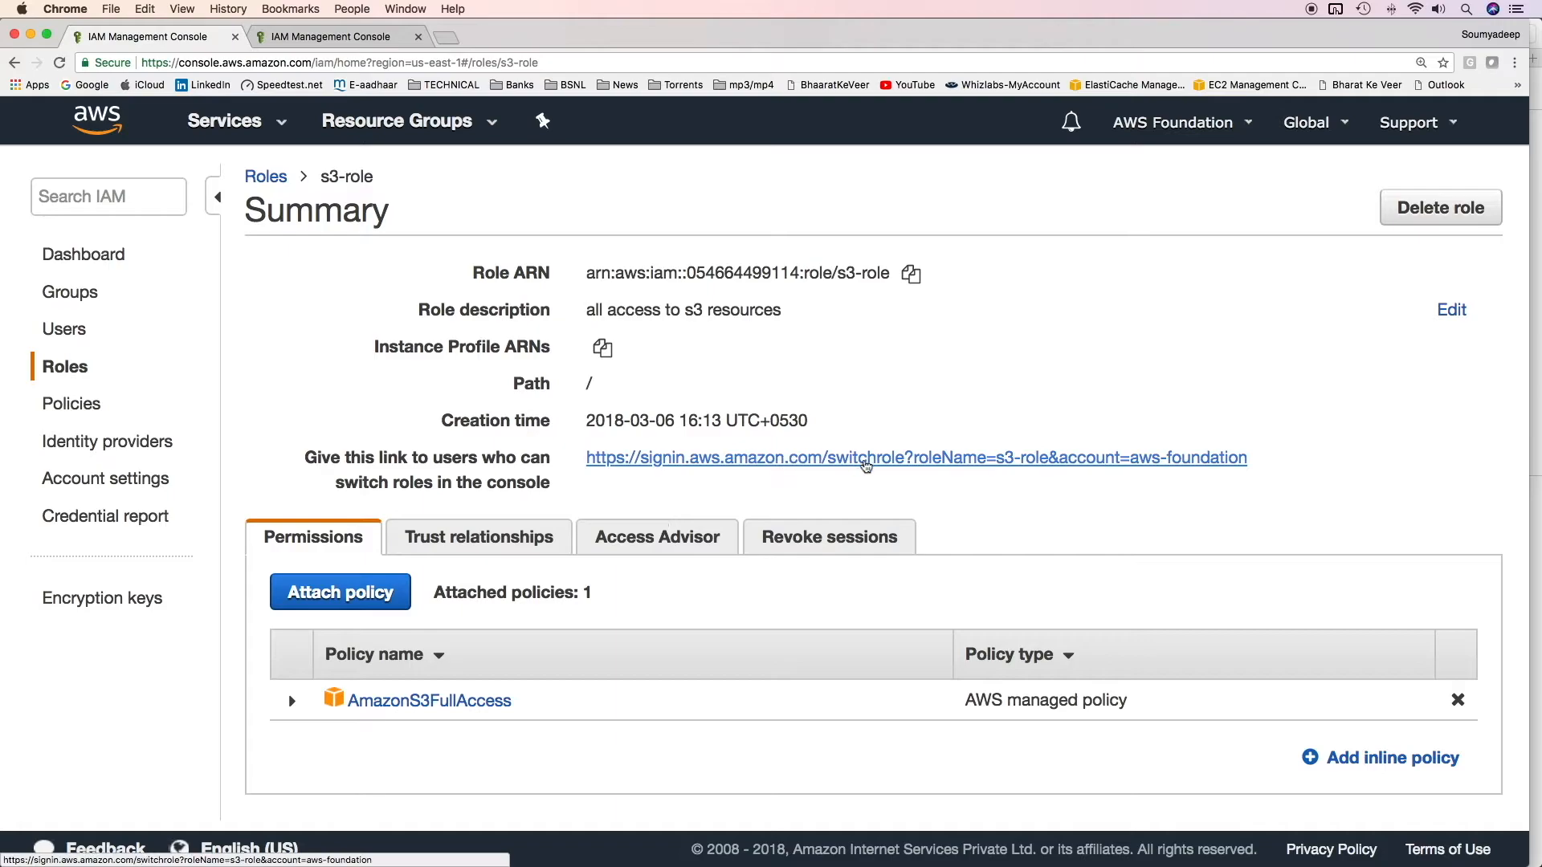
pyautogui.click(590, 461)
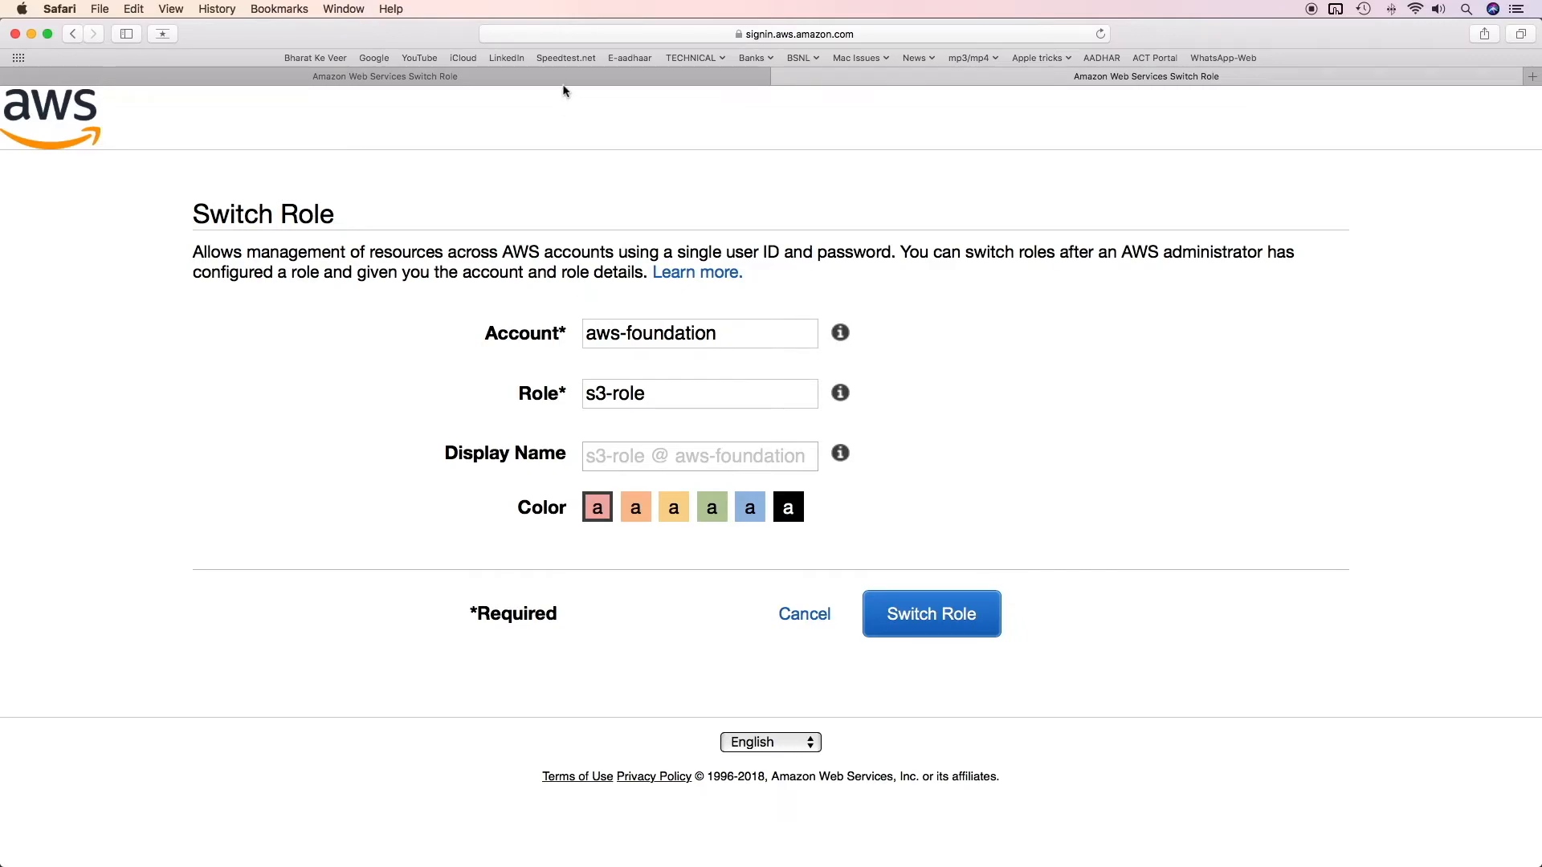
# Step: Assume s3-role from the prefilled form, open deep-aws-foundation-bucket, then go to EC2 via Services
pyautogui.click(918, 627)
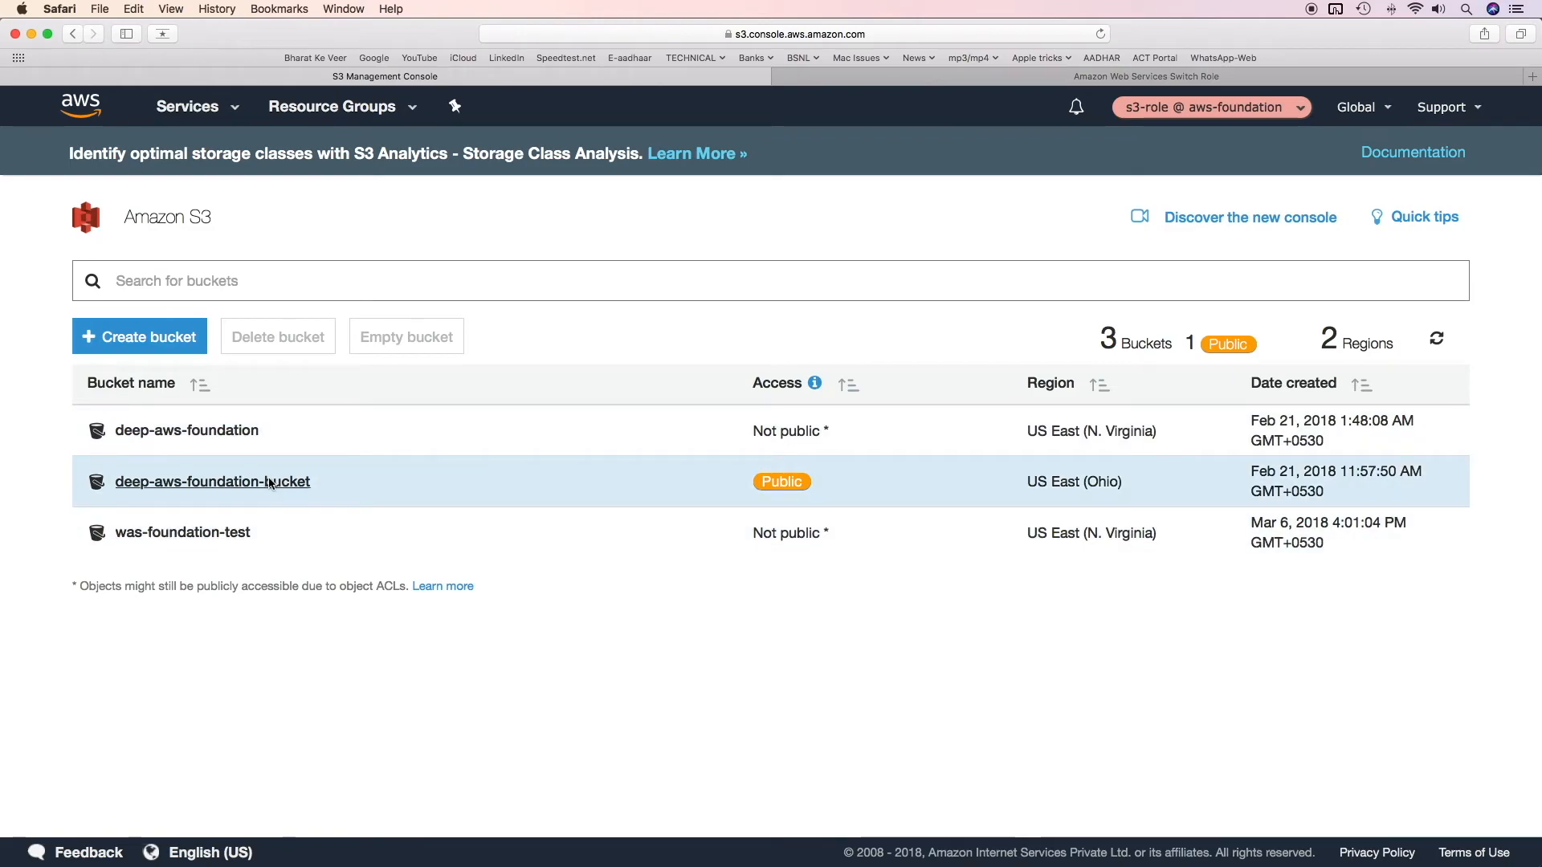
pyautogui.click(271, 483)
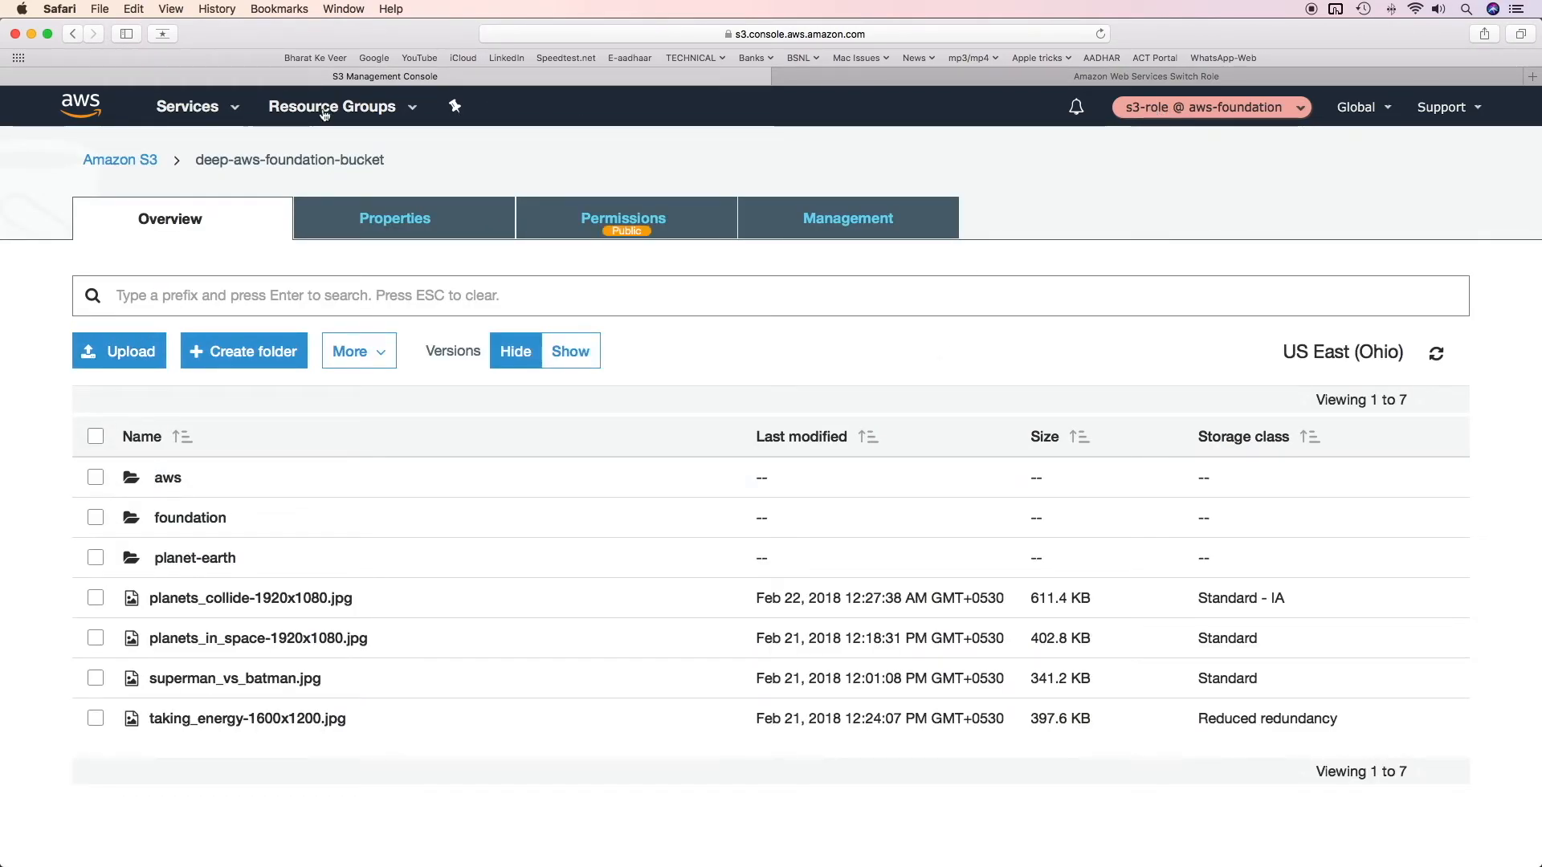
pyautogui.click(189, 107)
pyautogui.click(71, 235)
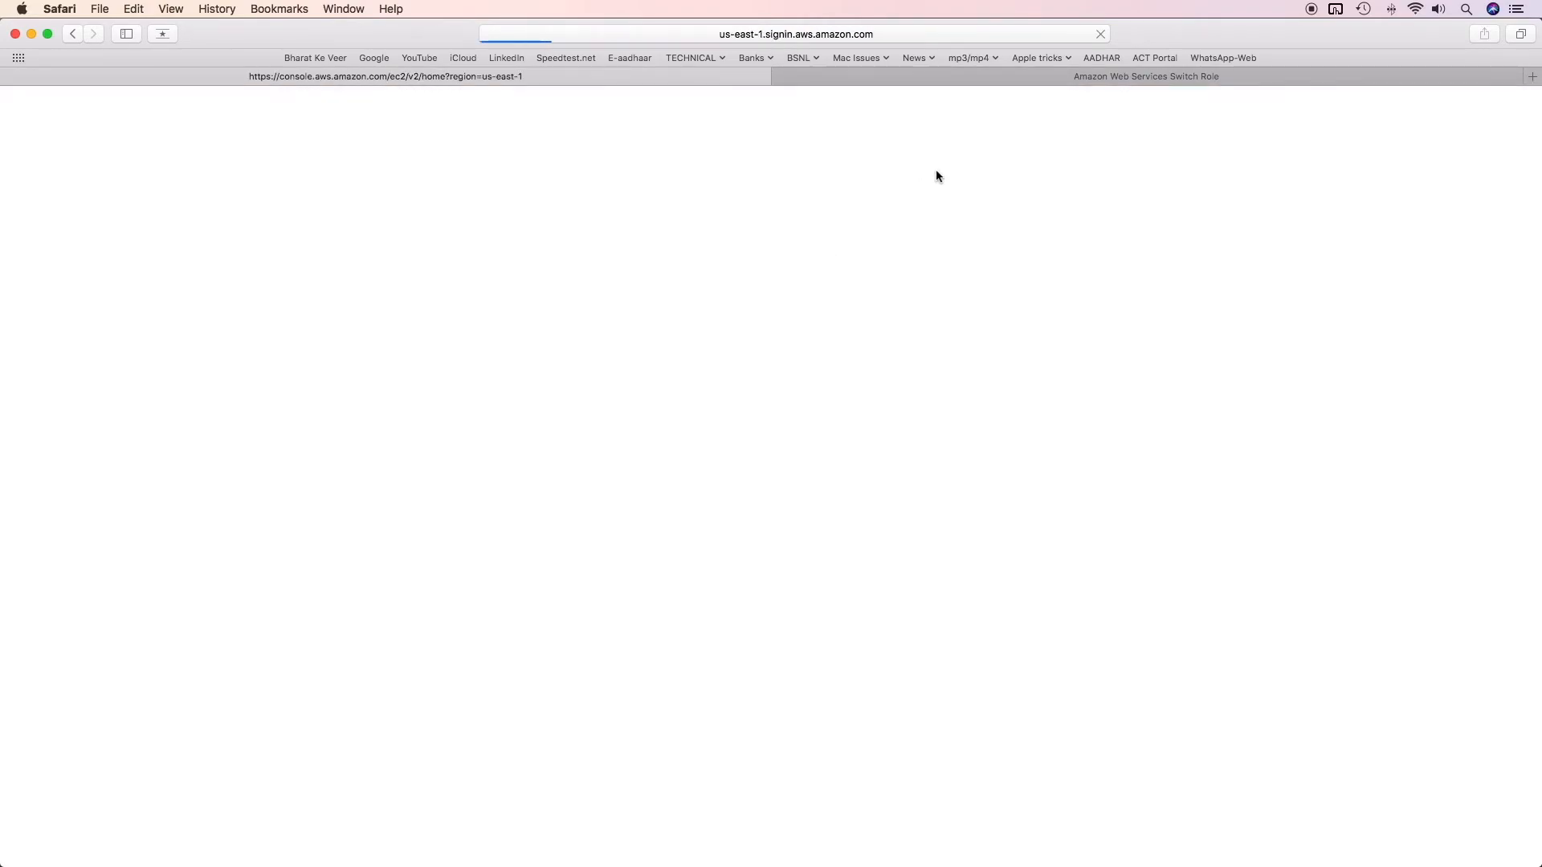